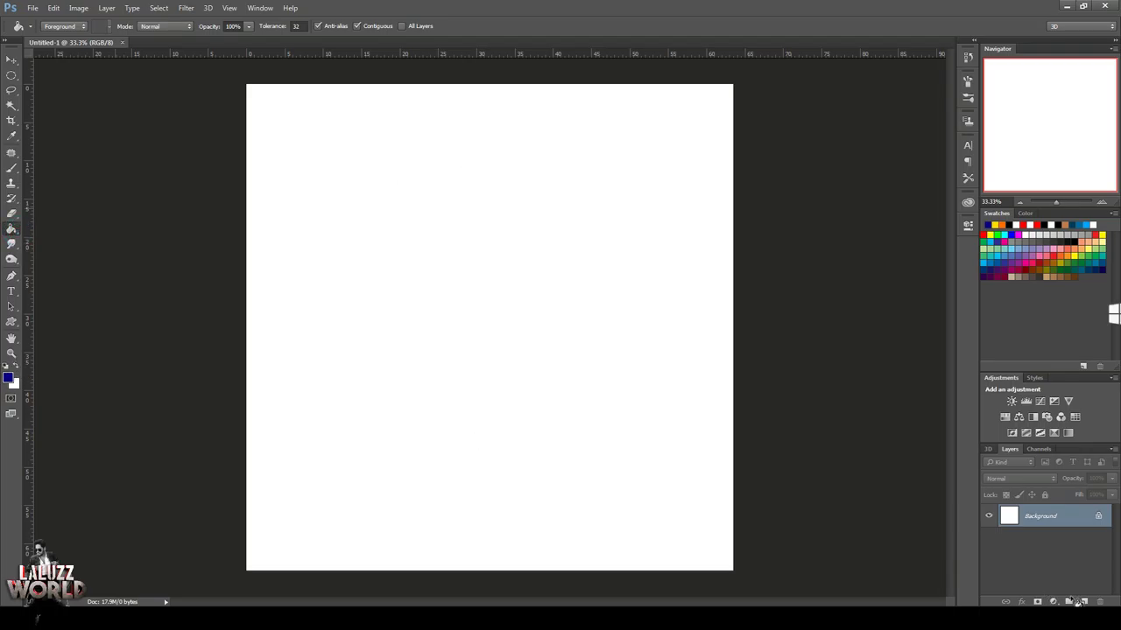
Add a new empty layer above the white Background layer.
{"action": "left_click", "coordinate": [1083, 602]}
Fill the new Layer 1 entirely with dark navy blue using the Paint Bucket.
{"action": "left_click", "coordinate": [13, 60]}
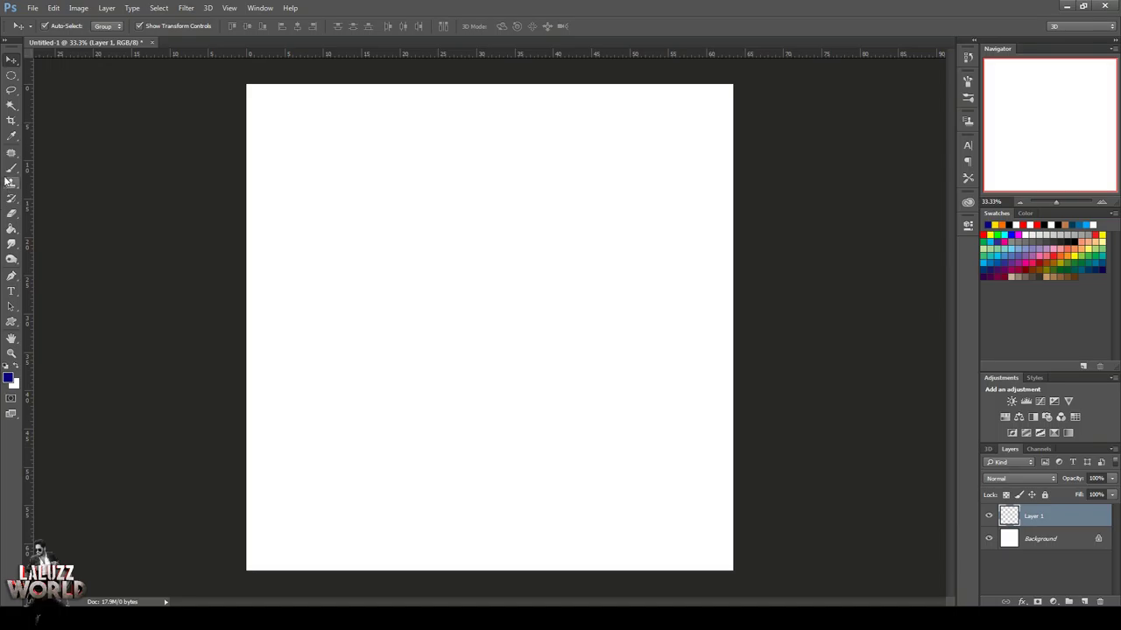
{"action": "left_click", "coordinate": [12, 228]}
{"action": "left_click", "coordinate": [452, 264]}
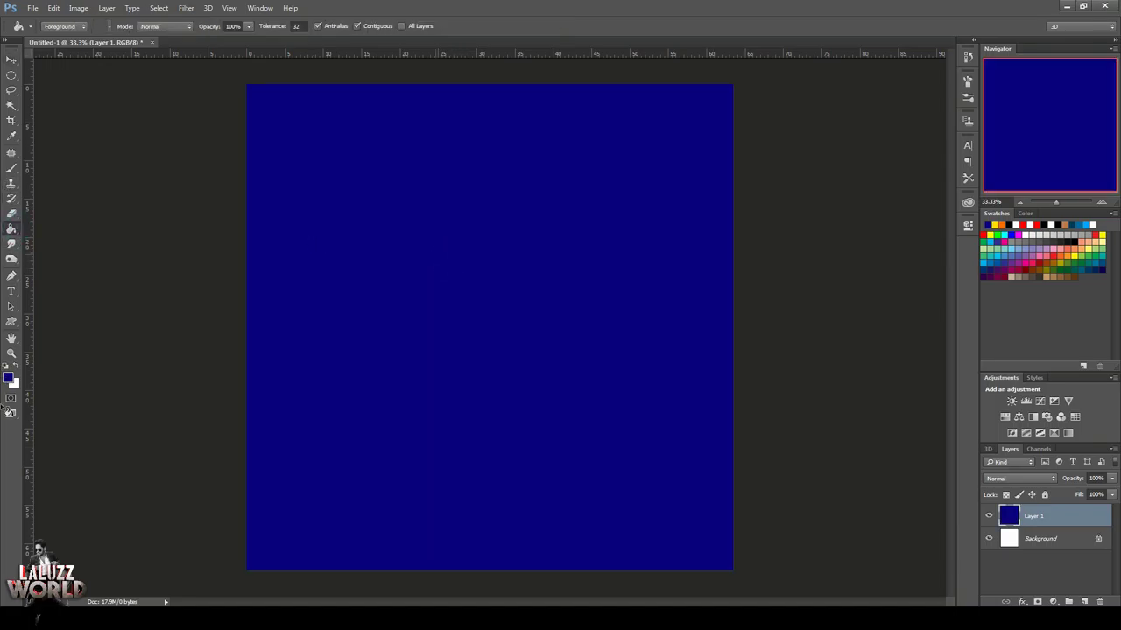
{"action": "left_click", "coordinate": [8, 377]}
{"action": "left_click", "coordinate": [867, 397]}
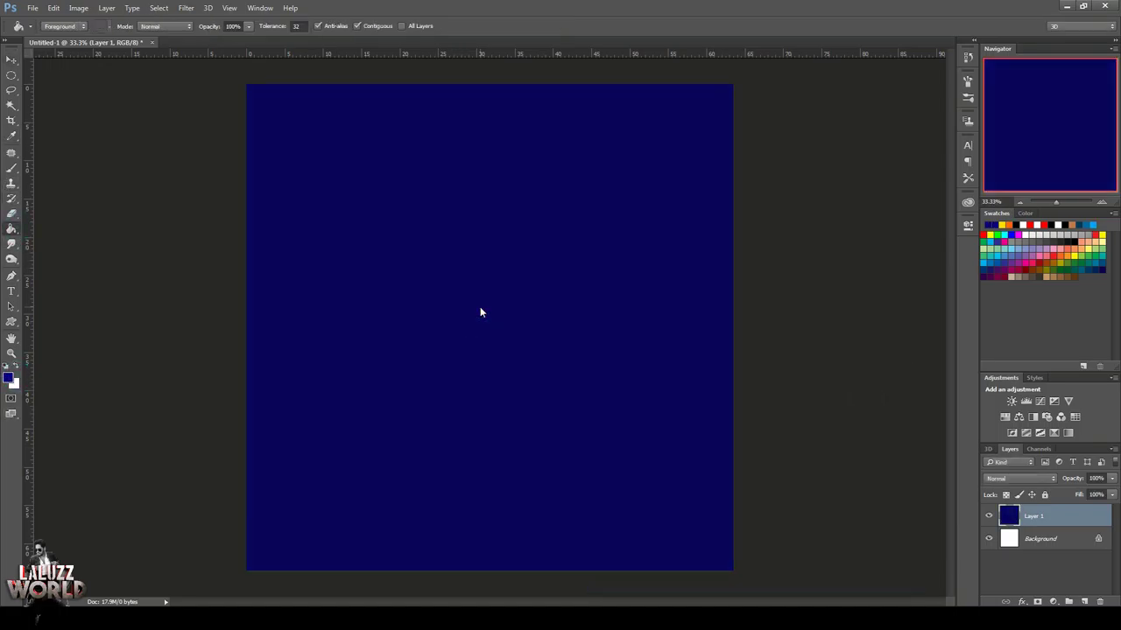
Make black the foreground colour for the mountain shape.
{"action": "key", "text": "i"}
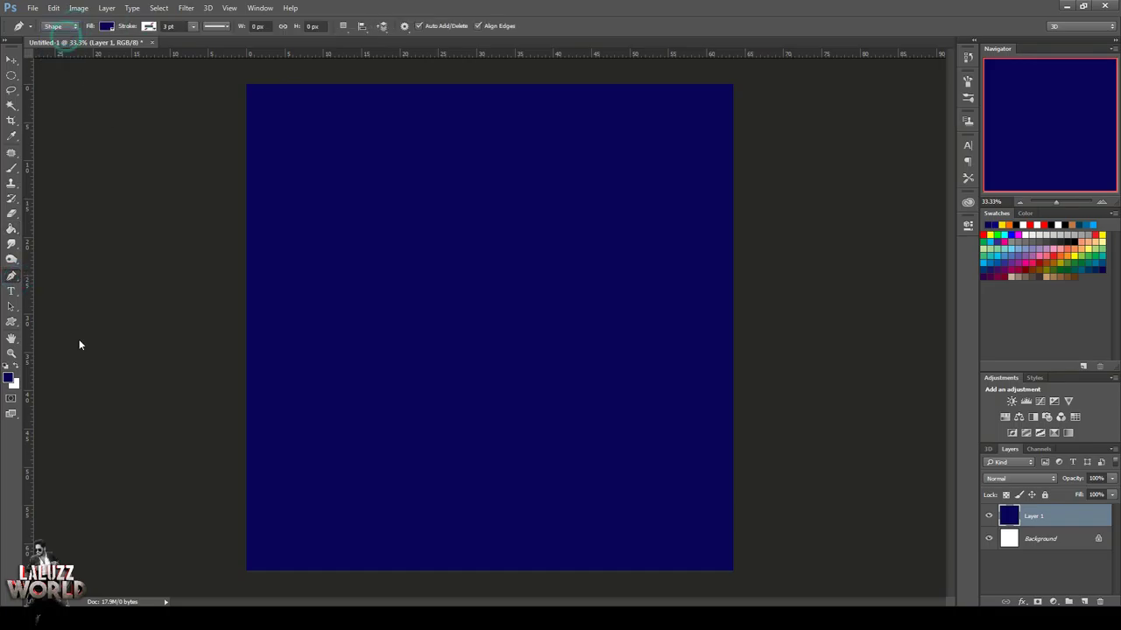
{"action": "left_click", "coordinate": [9, 378]}
{"action": "left_click", "coordinate": [691, 522]}
{"action": "key", "text": "Return"}
{"action": "key", "text": "p"}
Draw a closed jagged black mountain silhouette across the lower canvas with the Pen.
{"action": "left_click", "coordinate": [227, 400]}
{"action": "left_click", "coordinate": [262, 447]}
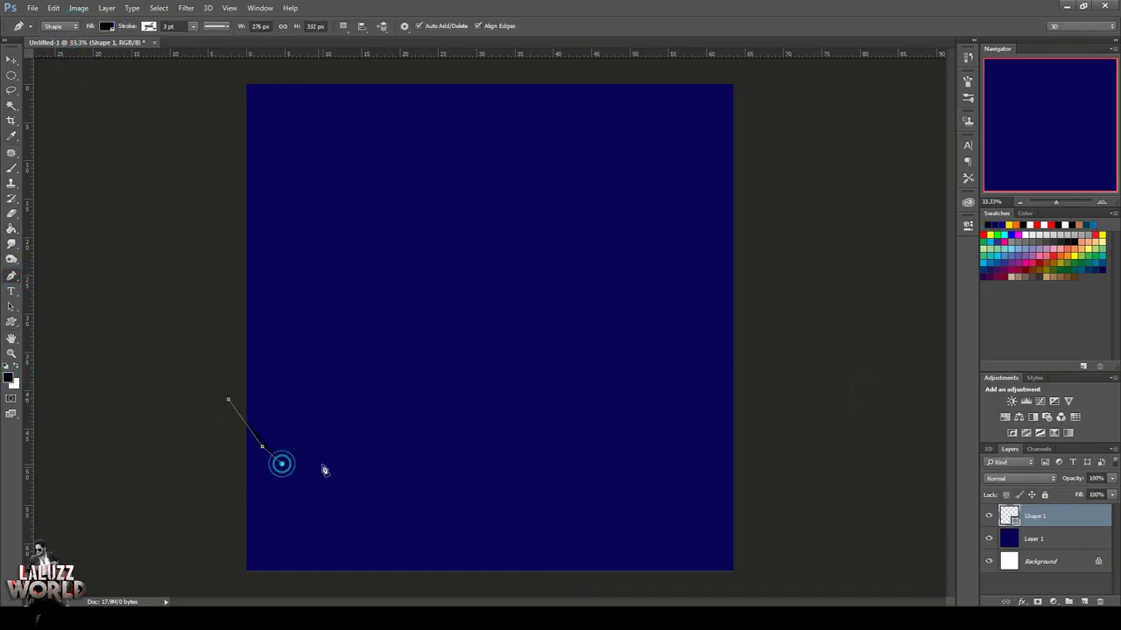
{"action": "left_click", "coordinate": [322, 465]}
{"action": "left_click", "coordinate": [527, 465]}
{"action": "left_click", "coordinate": [610, 445]}
{"action": "left_click", "coordinate": [729, 361]}
{"action": "left_click", "coordinate": [801, 329]}
{"action": "left_click", "coordinate": [839, 446]}
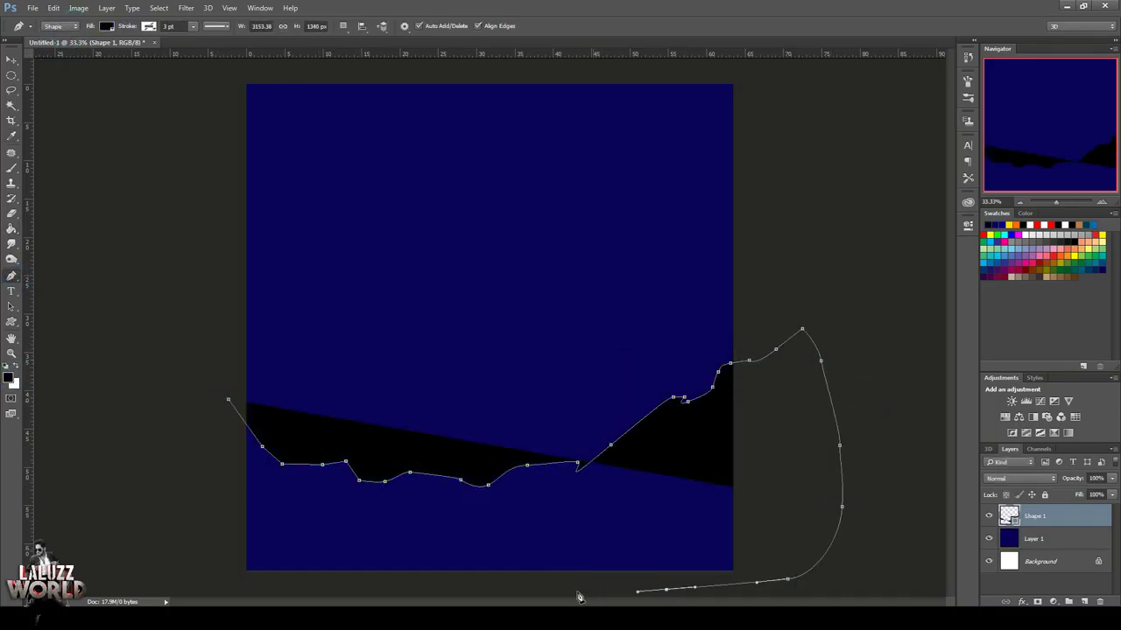
{"action": "left_click", "coordinate": [185, 571]}
{"action": "left_click", "coordinate": [179, 455]}
{"action": "left_click", "coordinate": [198, 421]}
{"action": "left_click", "coordinate": [227, 400]}
Load the mountain shape as a selection, clear it, and begin a second shape near the left ridge.
{"action": "left_click", "coordinate": [12, 57]}
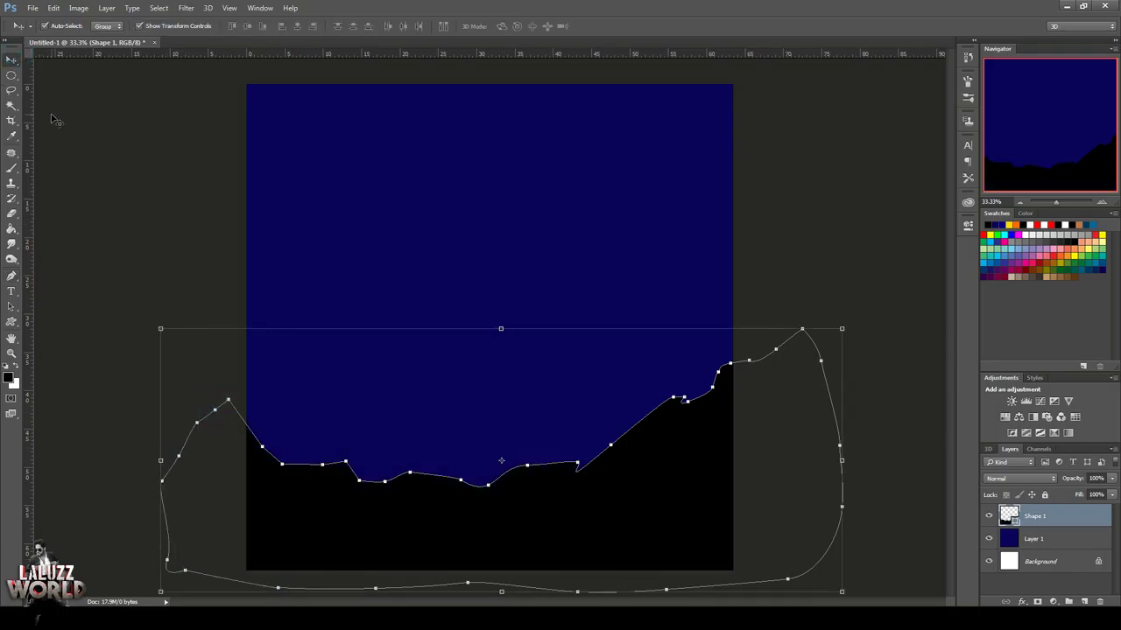
{"action": "key", "text": "ctrl+Return"}
{"action": "key", "text": "m"}
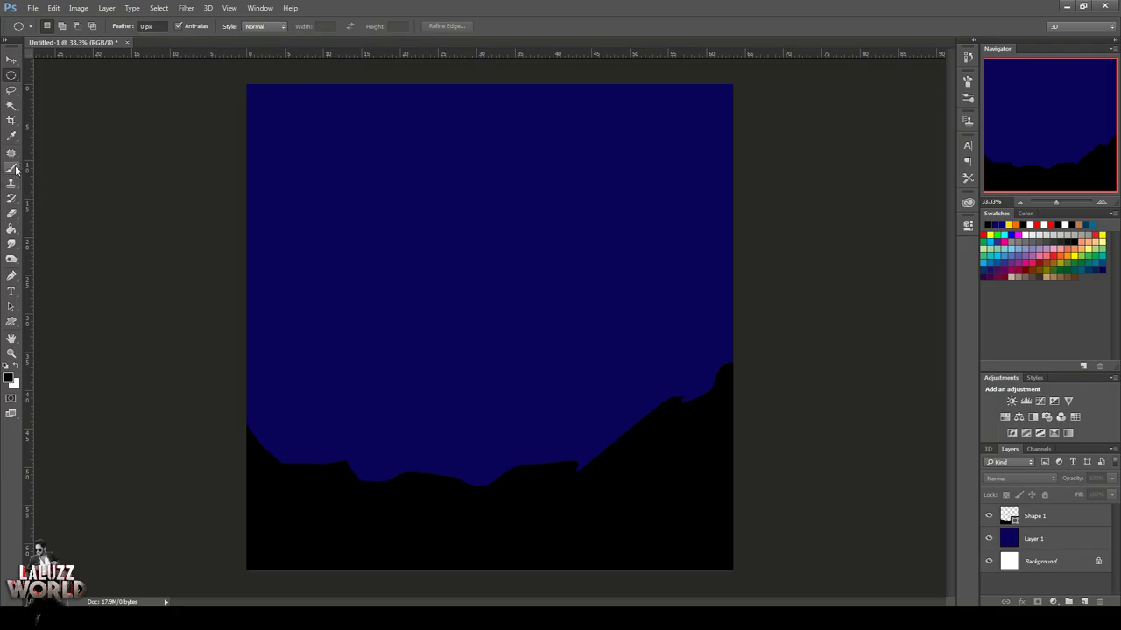
{"action": "left_click", "coordinate": [12, 275]}
{"action": "left_click_drag", "start_coordinate": [253, 468], "coordinate": [272, 465]}
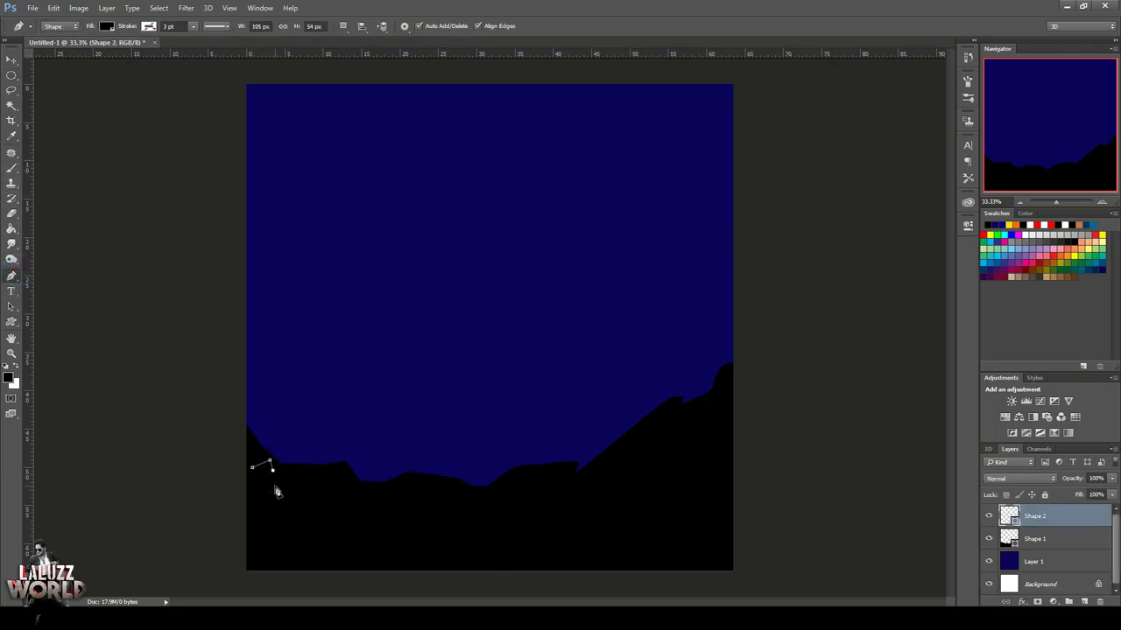
Start a grey rock facet on the left ridge, then undo the unwanted part.
{"action": "left_click", "coordinate": [134, 102]}
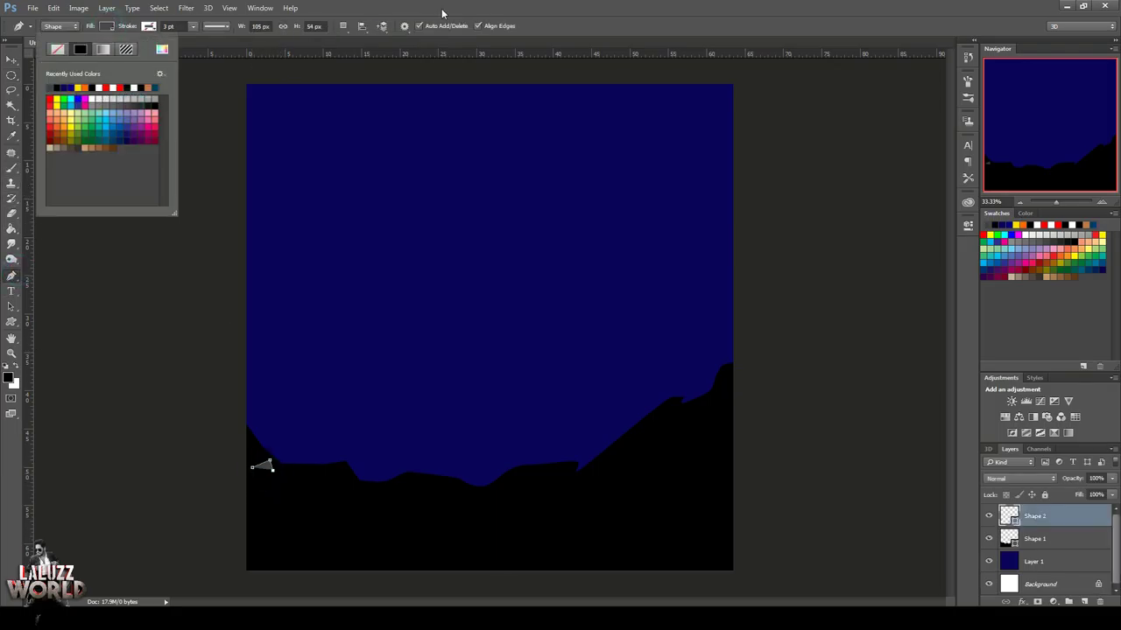
{"action": "left_click", "coordinate": [273, 490]}
{"action": "left_click", "coordinate": [280, 517]}
{"action": "left_click", "coordinate": [240, 469]}
{"action": "left_click", "coordinate": [244, 435]}
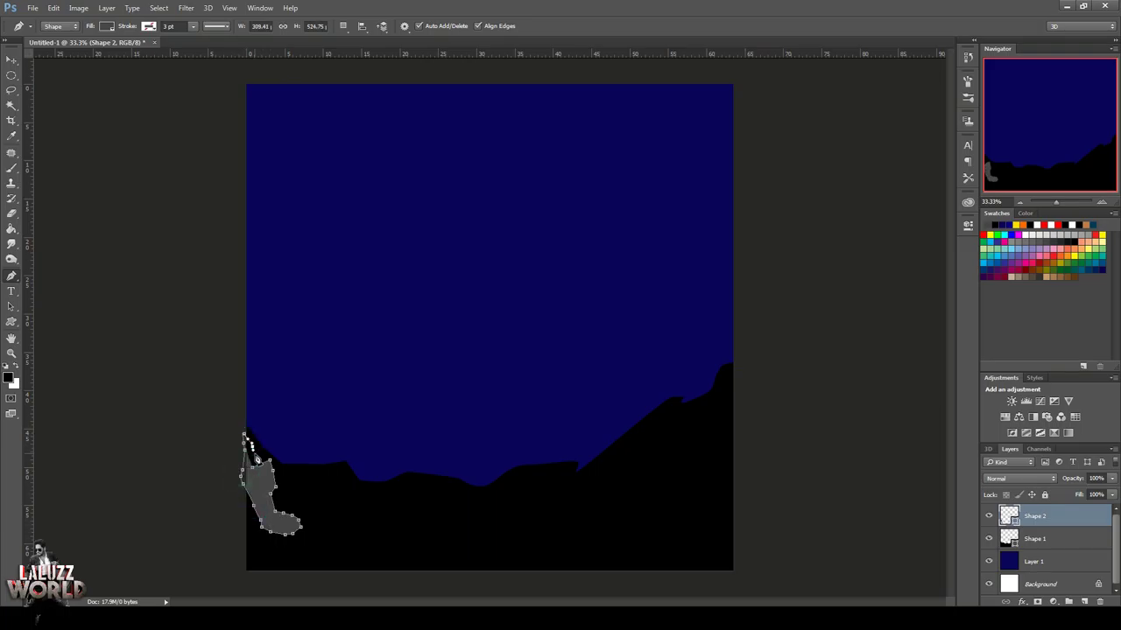
{"action": "left_click", "coordinate": [255, 473]}
{"action": "key", "text": "ctrl+alt+z"}
{"action": "key", "text": "ctrl+alt+z"}
{"action": "key", "text": "ctrl+alt+z"}
{"action": "key", "text": "ctrl+alt+z"}
{"action": "key", "text": "ctrl+alt+z"}
{"action": "key", "text": "ctrl+alt+z"}
{"action": "key", "text": "ctrl+alt+z"}
{"action": "key", "text": "ctrl+alt+z"}
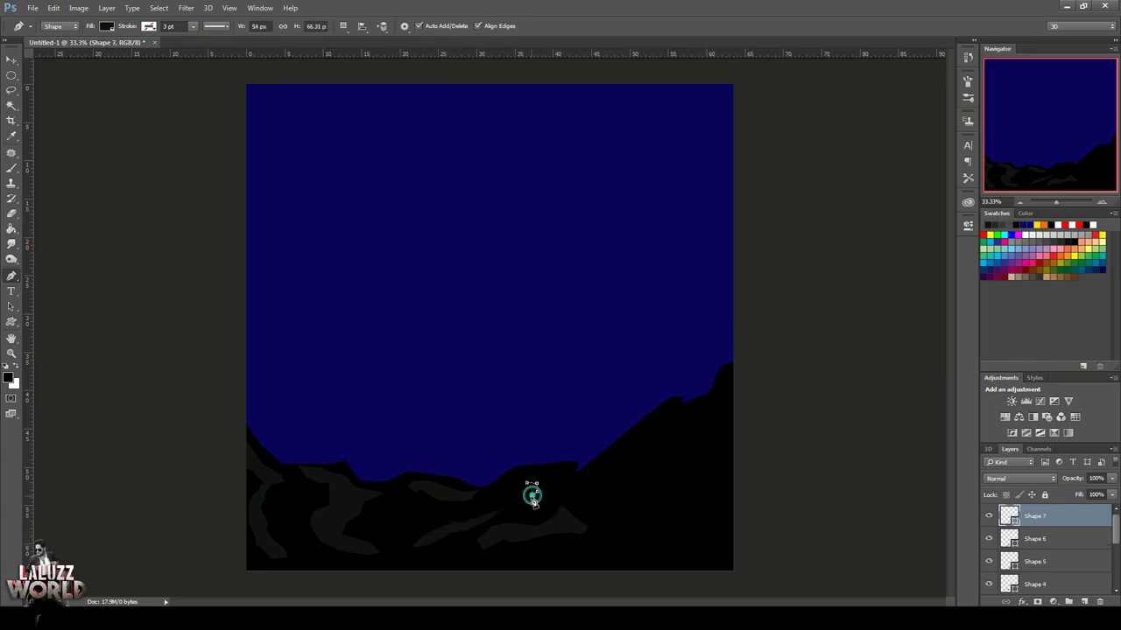
Draw grey rock facets and a thin ridge highlight across the middle and right mountains.
{"action": "left_click", "coordinate": [537, 504]}
{"action": "left_click", "coordinate": [529, 505]}
{"action": "left_click", "coordinate": [519, 483]}
{"action": "left_click", "coordinate": [625, 488]}
{"action": "left_click", "coordinate": [671, 465]}
{"action": "left_click", "coordinate": [711, 422]}
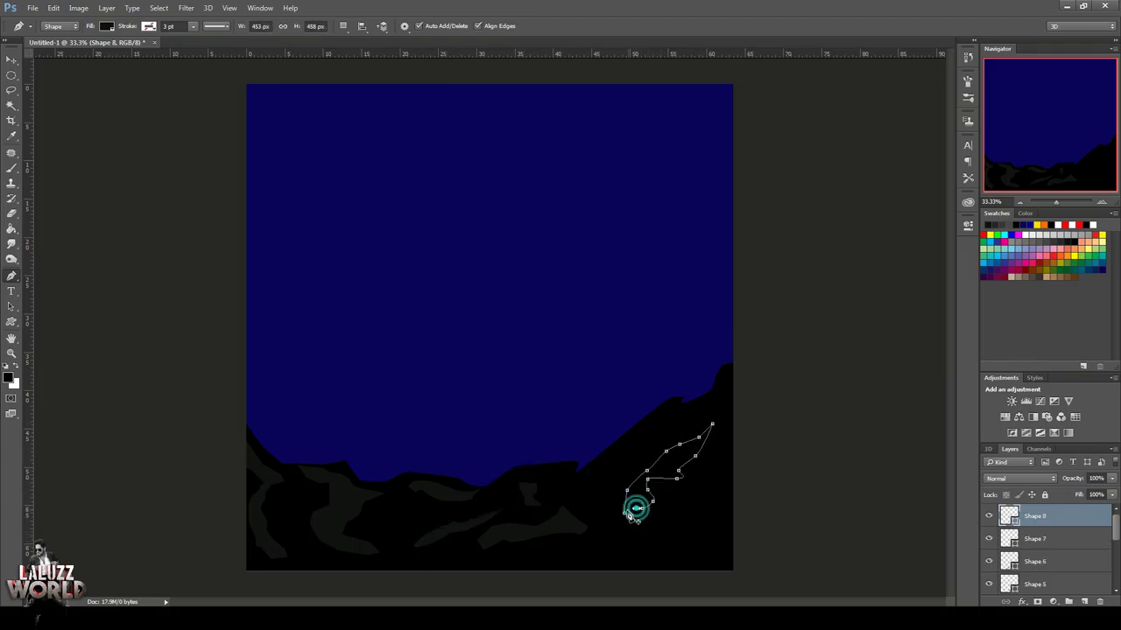
{"action": "left_click", "coordinate": [635, 507]}
{"action": "left_click", "coordinate": [625, 488]}
{"action": "left_click", "coordinate": [675, 400]}
{"action": "left_click", "coordinate": [645, 430]}
{"action": "left_click", "coordinate": [608, 457]}
{"action": "left_click", "coordinate": [671, 554]}
Add grey rock stripes along the lower right and the bottom edge.
{"action": "left_click", "coordinate": [736, 473]}
{"action": "left_click", "coordinate": [691, 525]}
{"action": "left_click", "coordinate": [608, 550]}
{"action": "left_click", "coordinate": [660, 549]}
{"action": "left_click", "coordinate": [442, 573]}
{"action": "left_click", "coordinate": [573, 581]}
{"action": "left_click", "coordinate": [442, 574]}
{"action": "left_click", "coordinate": [672, 515]}
{"action": "left_click", "coordinate": [637, 522]}
{"action": "left_click", "coordinate": [645, 530]}
{"action": "left_click", "coordinate": [671, 515]}
Trace small grey facets near the right edge and along the right peak.
{"action": "left_click", "coordinate": [714, 467]}
{"action": "left_click", "coordinate": [740, 462]}
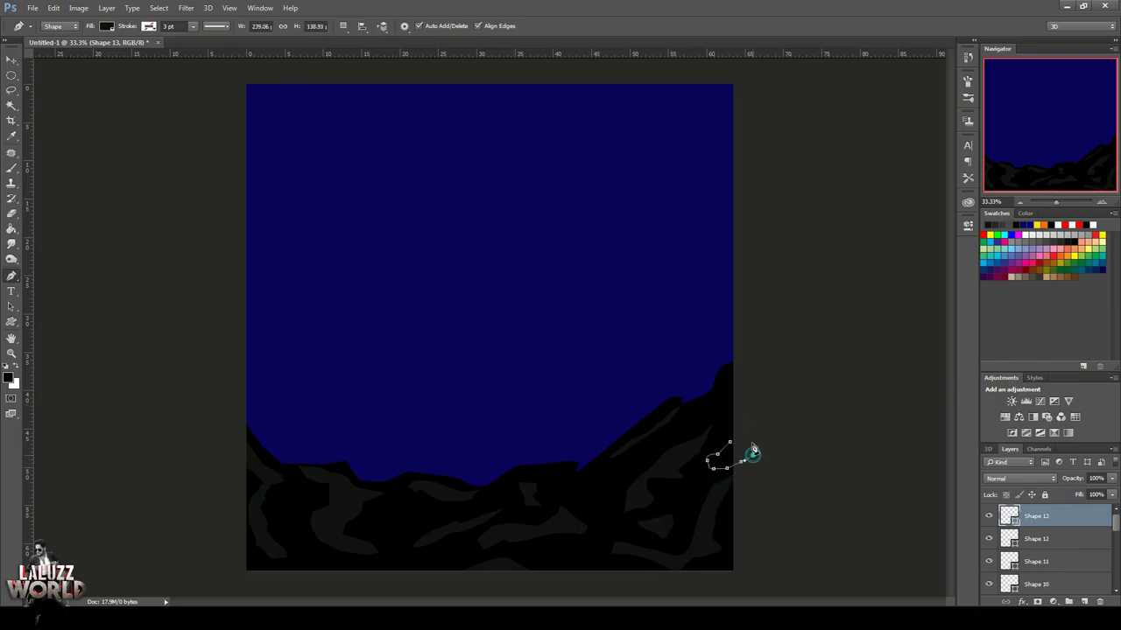
{"action": "left_click", "coordinate": [729, 382]}
{"action": "left_click", "coordinate": [745, 385]}
{"action": "left_click", "coordinate": [762, 388]}
{"action": "left_click", "coordinate": [722, 396]}
{"action": "left_click", "coordinate": [715, 404]}
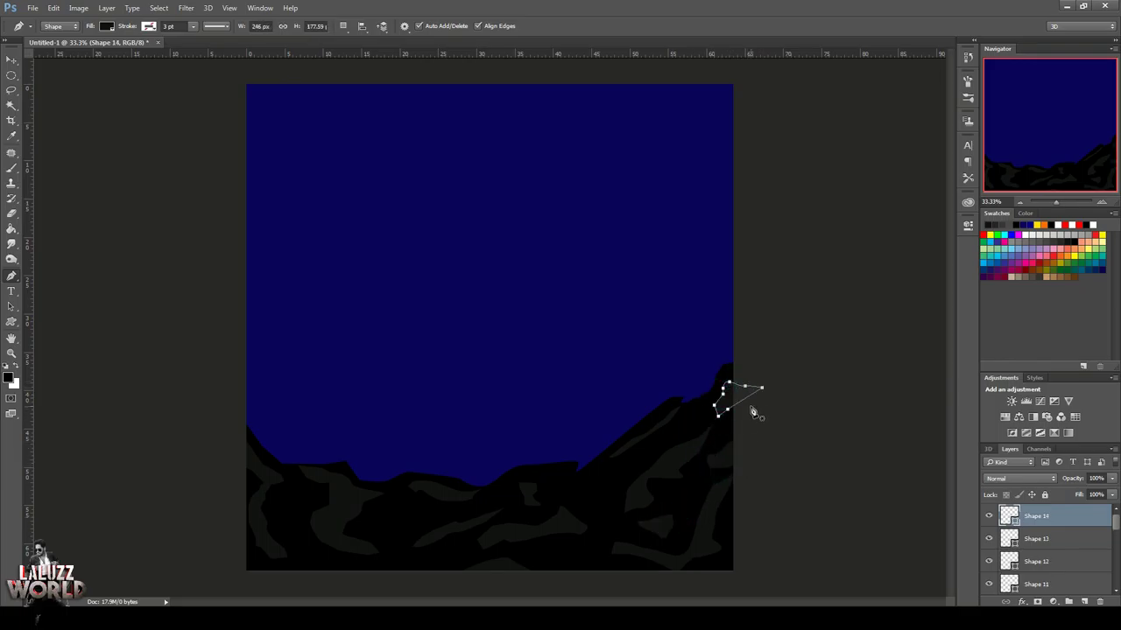
Select all the mountain shape layers and group them into Group 1.
{"action": "left_click", "coordinate": [1073, 541], "text": "shift"}
{"action": "left_click", "coordinate": [1073, 561], "text": "shift"}
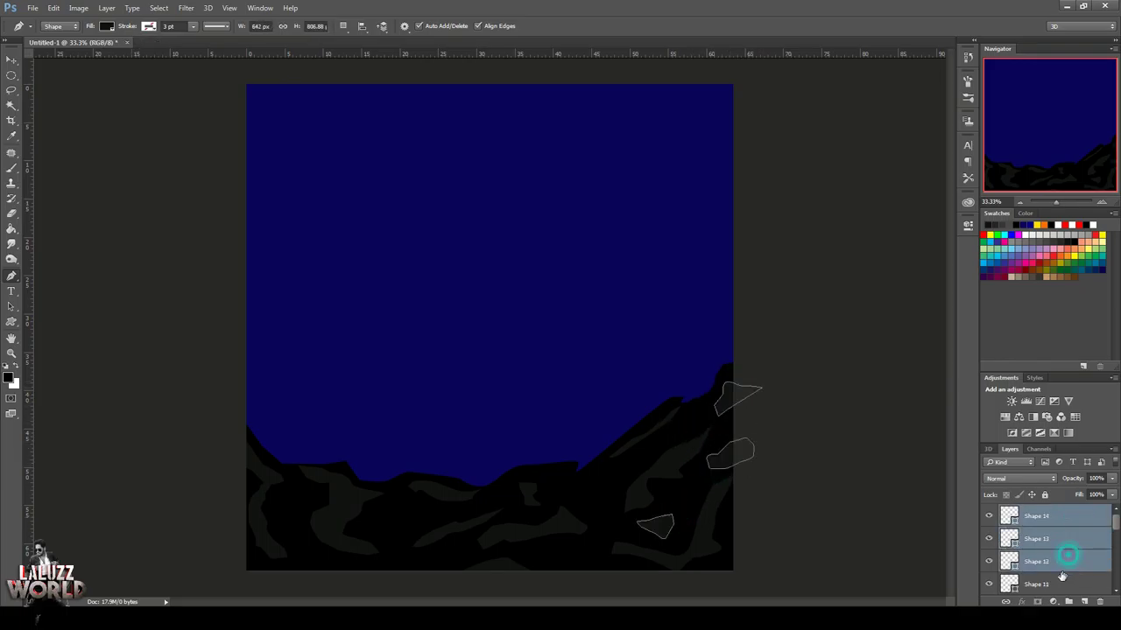
{"action": "left_click", "coordinate": [1074, 584], "text": "shift"}
{"action": "scroll", "coordinate": [1085, 560], "scroll_direction": "down", "scroll_amount": 2}
{"action": "left_click", "coordinate": [1073, 584]}
{"action": "left_click", "coordinate": [1074, 561], "text": "shift"}
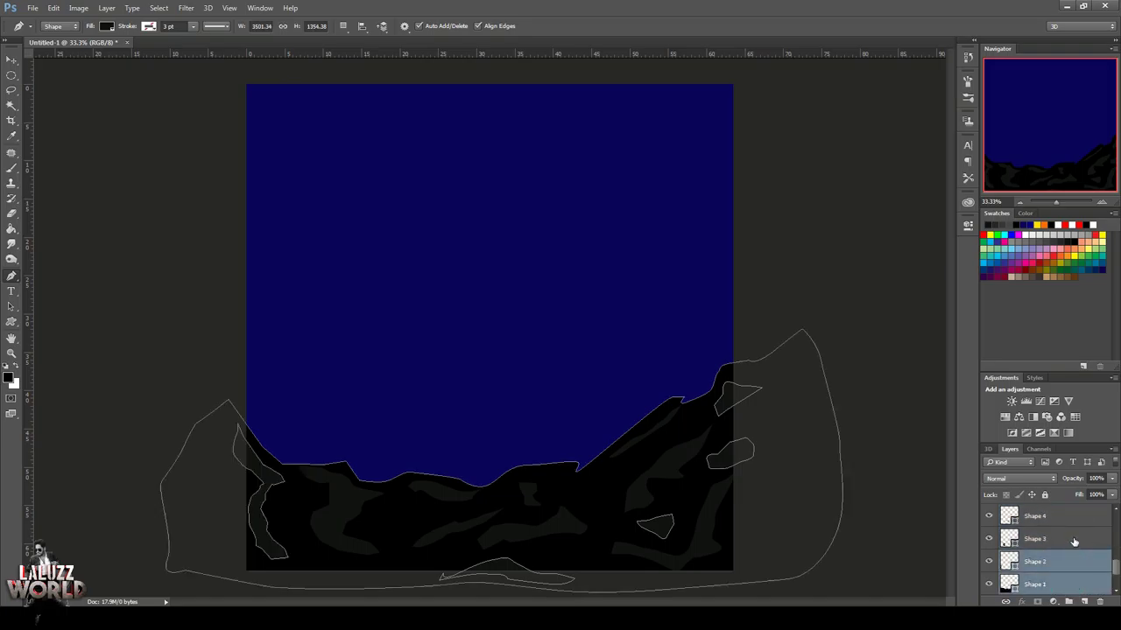
{"action": "left_click", "coordinate": [1073, 539], "text": "shift"}
{"action": "left_click", "coordinate": [1073, 516], "text": "shift"}
{"action": "scroll", "coordinate": [1085, 565], "scroll_direction": "up", "scroll_amount": 5}
{"action": "left_click", "coordinate": [1075, 516], "text": "shift"}
{"action": "key", "text": "ctrl+g"}
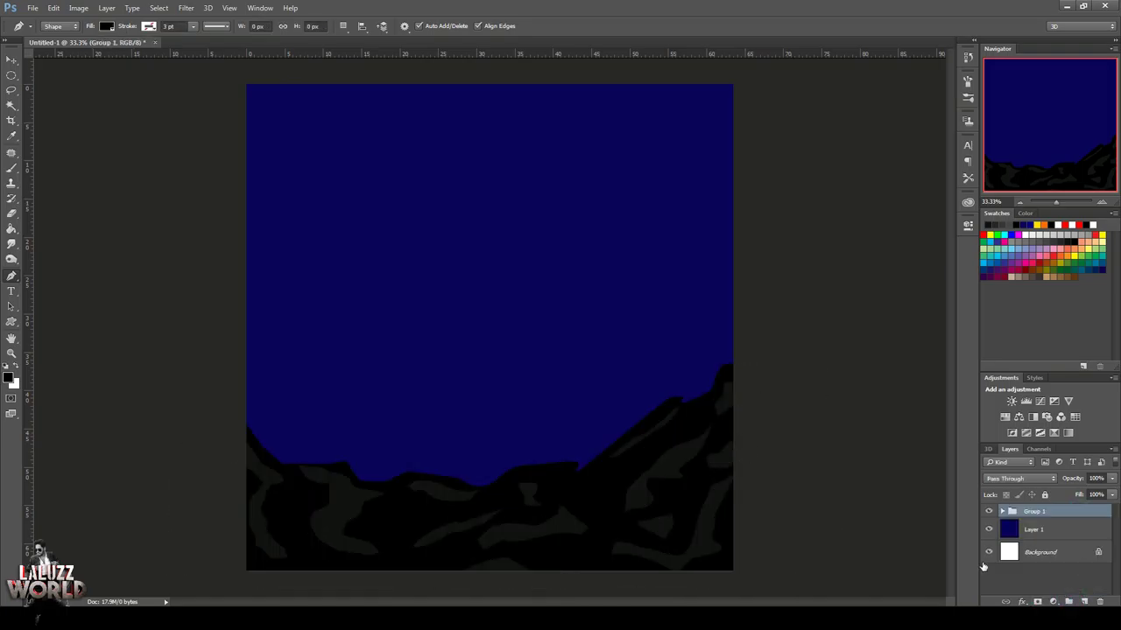
Choose a fill colour and trace a distant ridge shape above the mountains.
{"action": "left_click", "coordinate": [106, 27]}
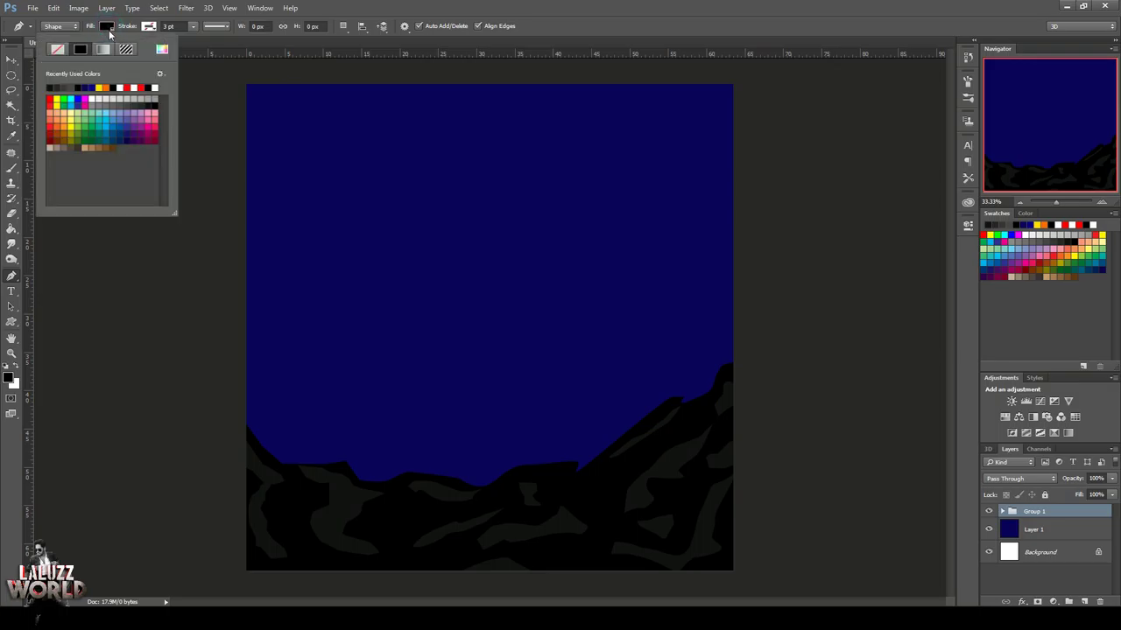
{"action": "left_click", "coordinate": [1070, 538]}
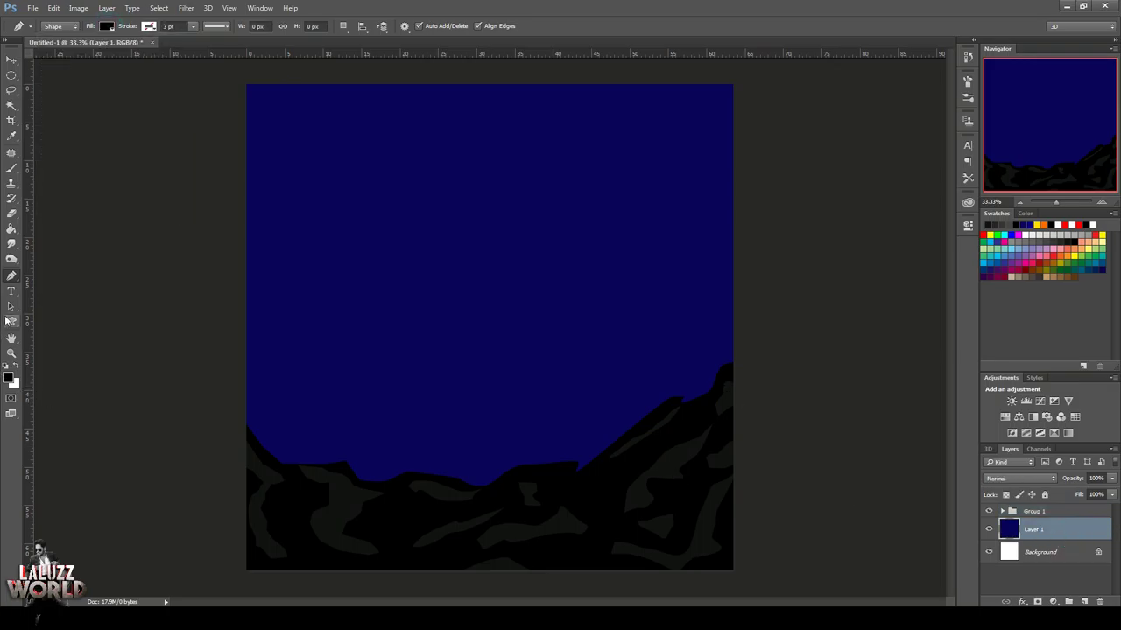
{"action": "left_click", "coordinate": [107, 27]}
{"action": "left_click", "coordinate": [161, 49]}
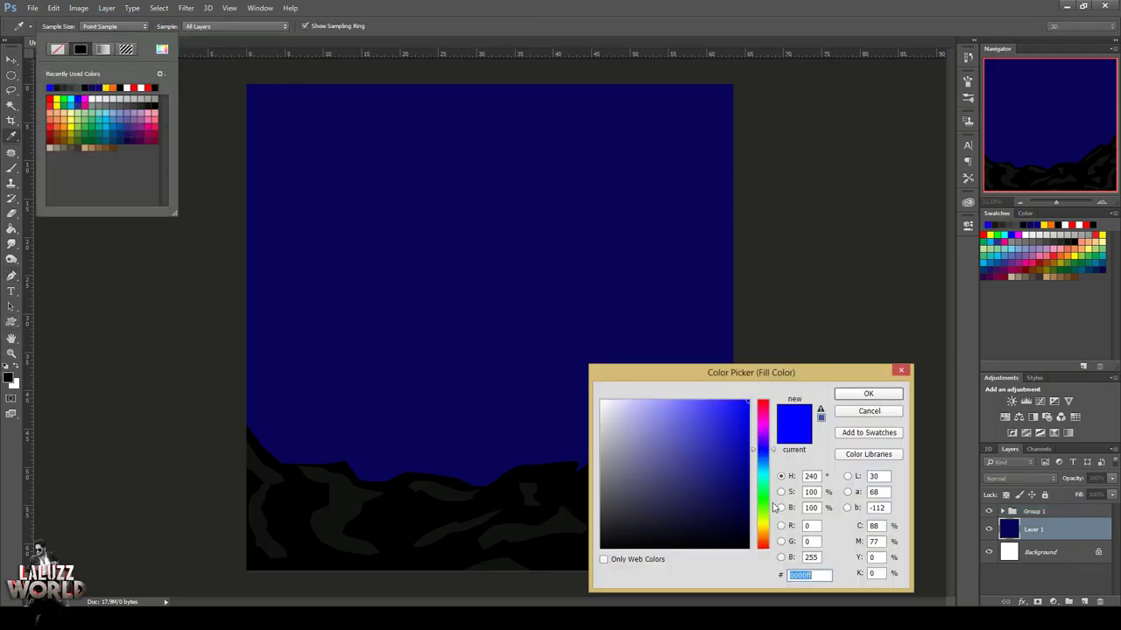
{"action": "left_click", "coordinate": [867, 393]}
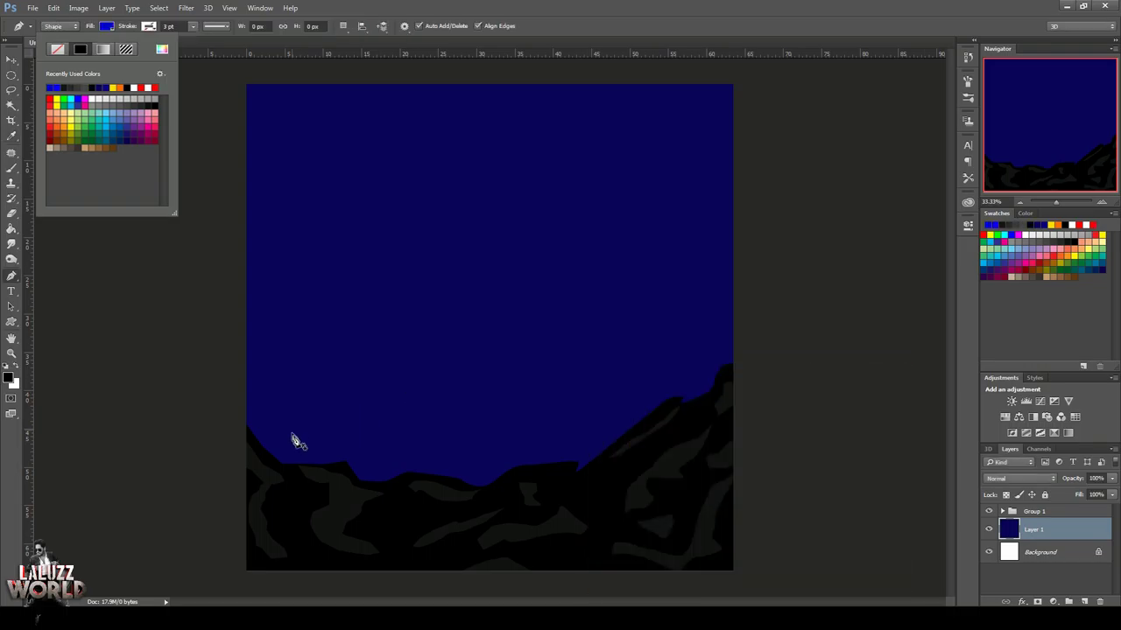
{"action": "left_click_drag", "start_coordinate": [363, 449], "coordinate": [458, 453]}
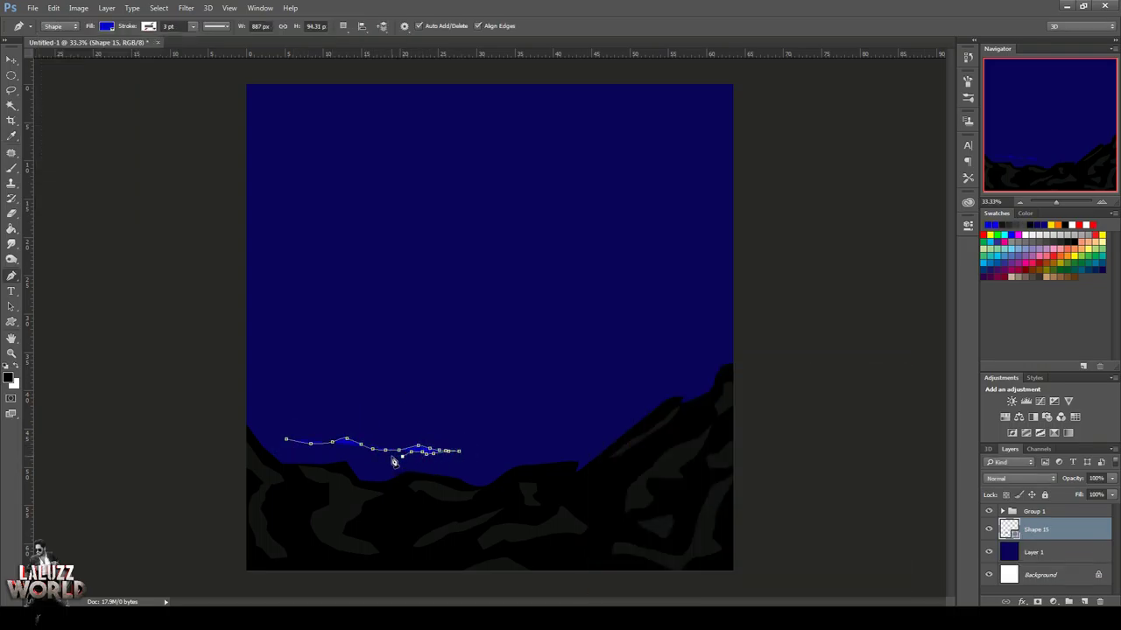
{"action": "left_click", "coordinate": [286, 439]}
Change the distant ridge fill to dark blue #0c0c62.
{"action": "left_click", "coordinate": [106, 27]}
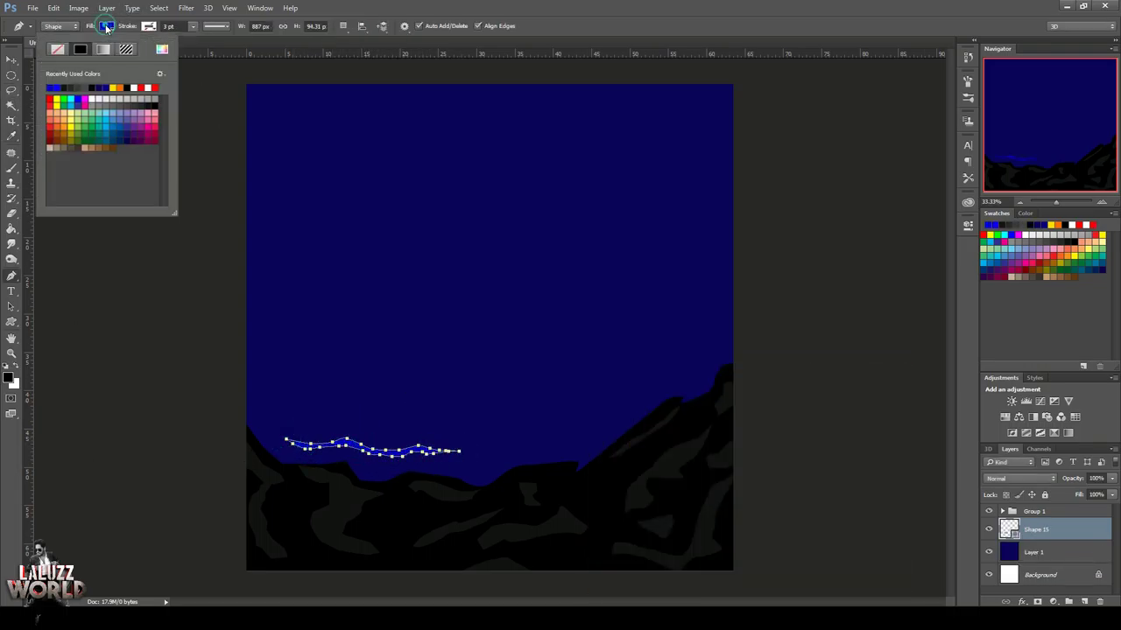
{"action": "left_click", "coordinate": [162, 49]}
{"action": "left_click_drag", "start_coordinate": [742, 477], "coordinate": [729, 493]}
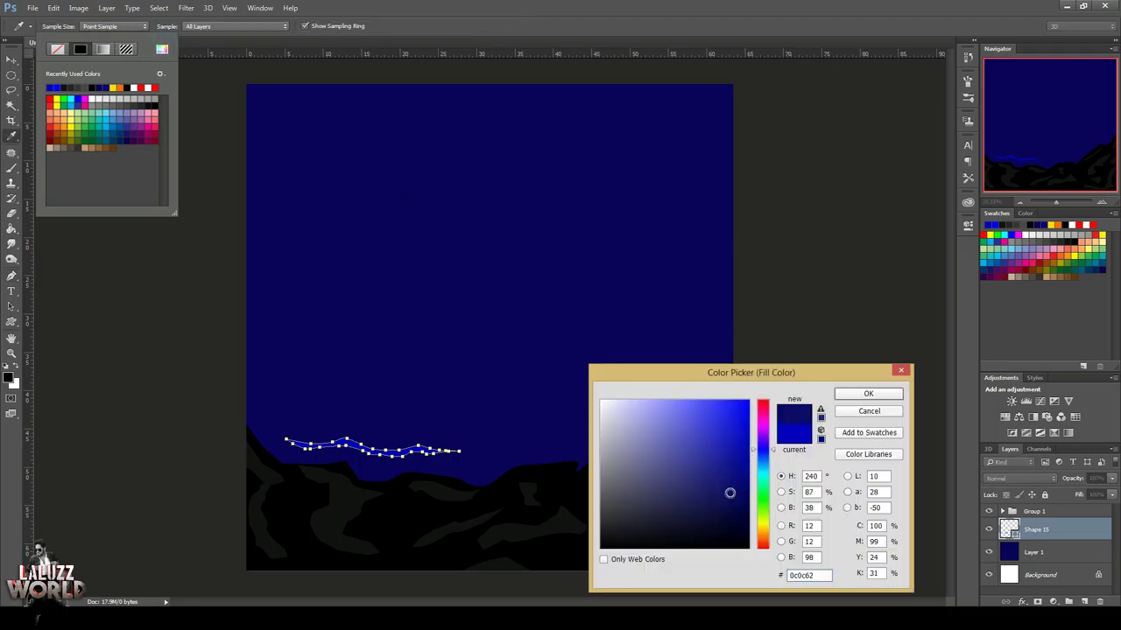
{"action": "left_click", "coordinate": [865, 395]}
Draw wavy streaks along the ridge, above the left mountains and mid-horizon, fixing a stray segment.
{"action": "left_click", "coordinate": [490, 453]}
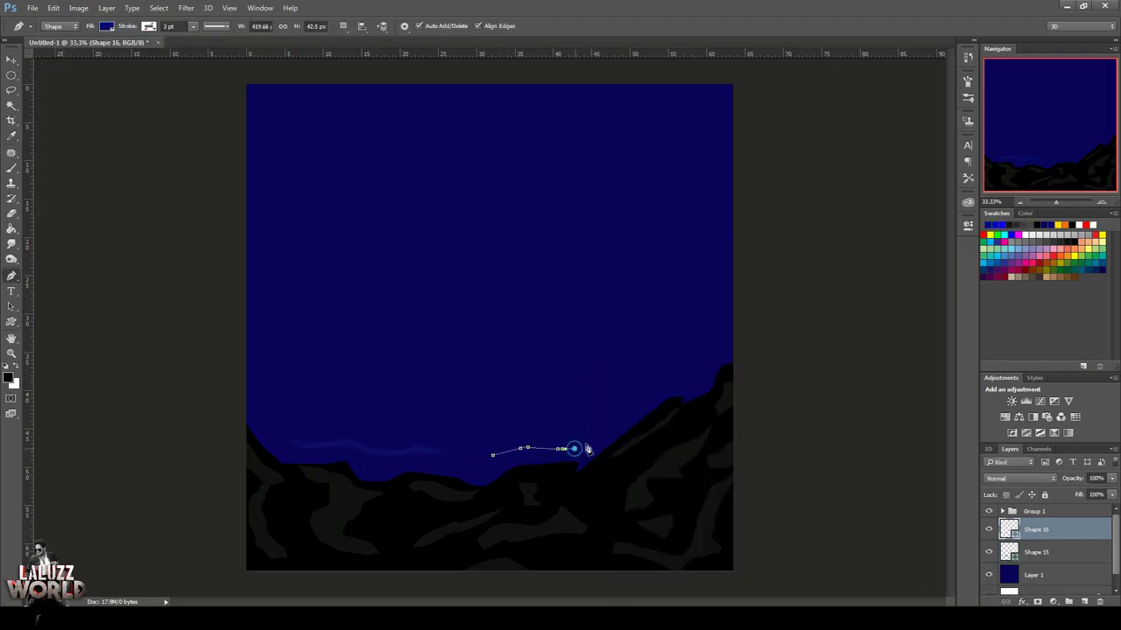
{"action": "mouse_move", "coordinate": [492, 455]}
{"action": "left_mouse_down"}
{"action": "mouse_move", "coordinate": [624, 447]}
{"action": "mouse_move", "coordinate": [487, 465]}
{"action": "left_mouse_up"}
{"action": "left_click_drag", "start_coordinate": [391, 484], "coordinate": [357, 475]}
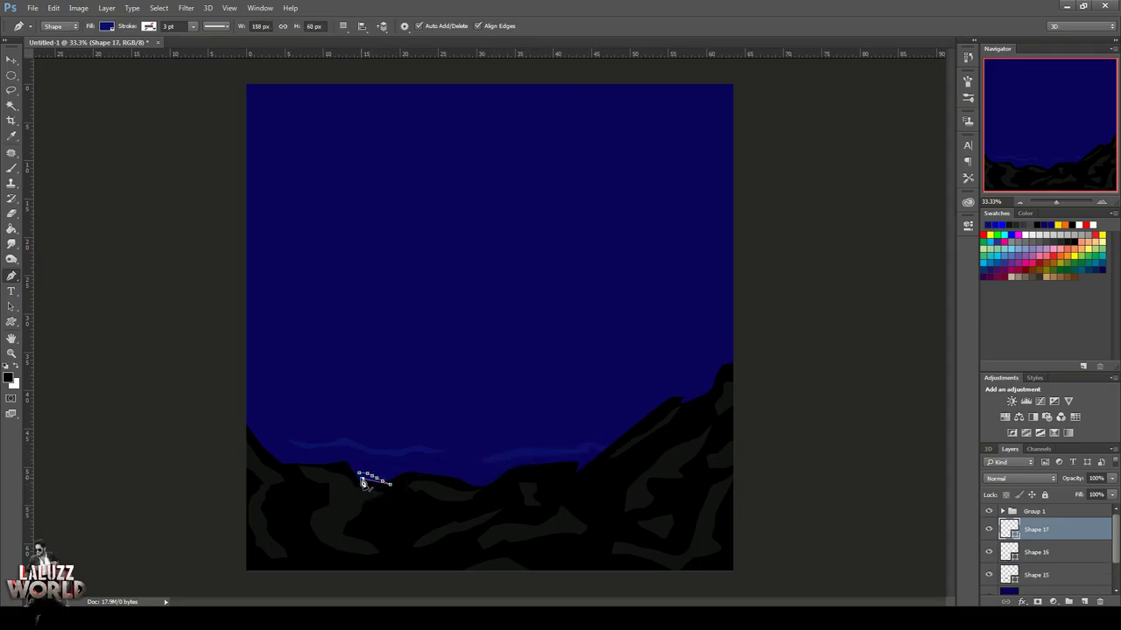
{"action": "mouse_move", "coordinate": [459, 498]}
{"action": "left_mouse_down"}
{"action": "mouse_move", "coordinate": [523, 482]}
{"action": "mouse_move", "coordinate": [458, 500]}
{"action": "mouse_move", "coordinate": [468, 524]}
{"action": "left_mouse_up"}
{"action": "left_click_drag", "start_coordinate": [262, 419], "coordinate": [290, 429]}
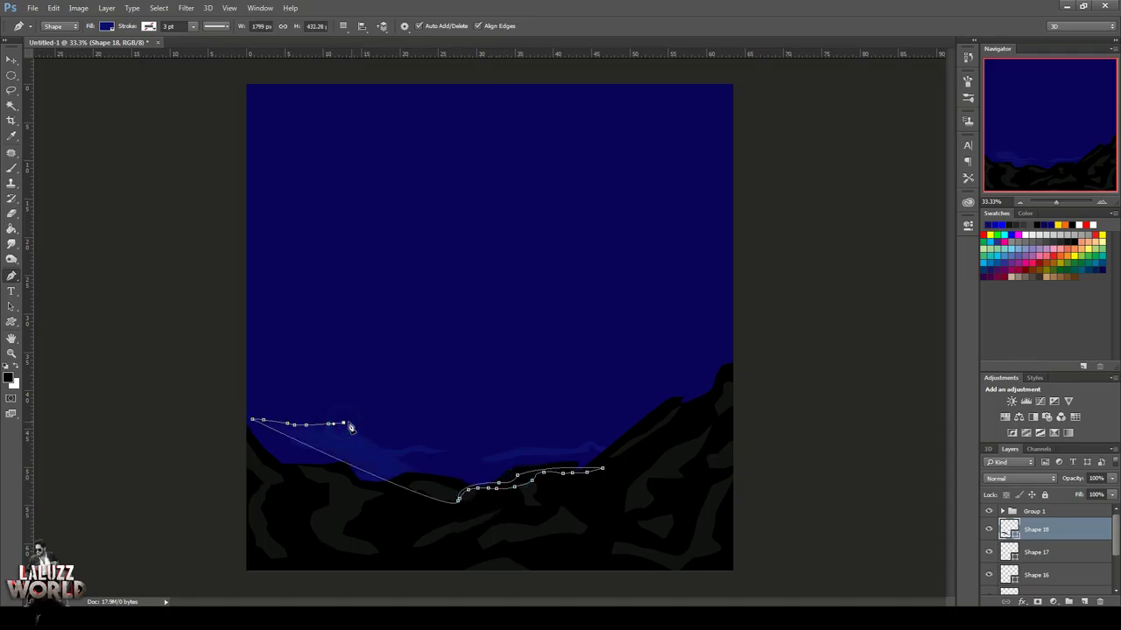
{"action": "key", "text": "ctrl+z"}
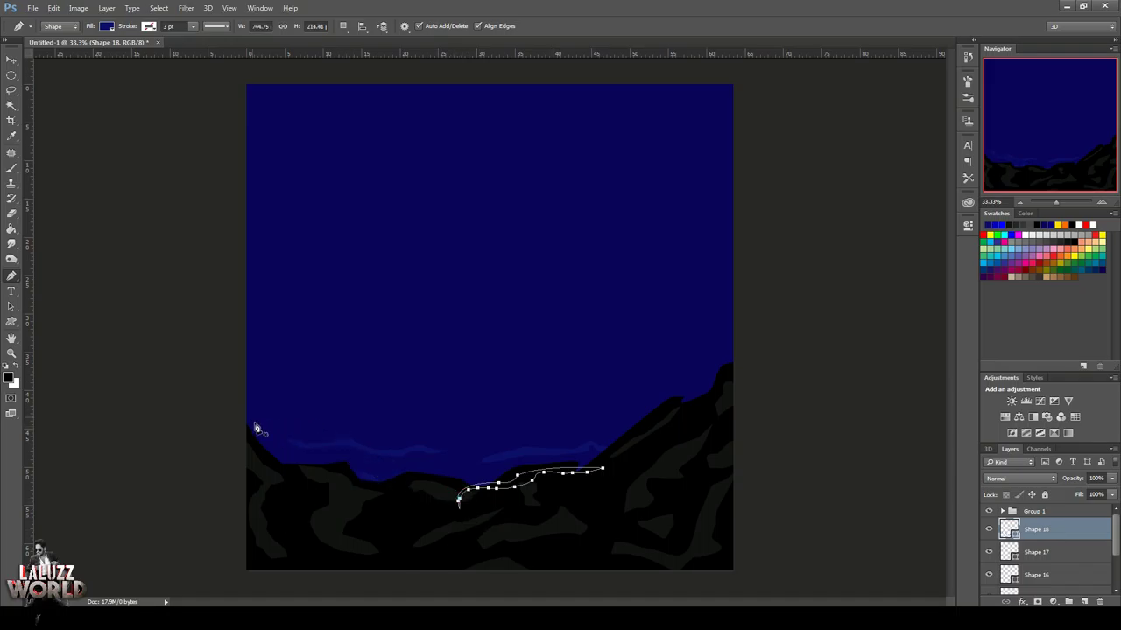
{"action": "mouse_move", "coordinate": [257, 428]}
{"action": "left_mouse_down"}
{"action": "mouse_move", "coordinate": [392, 429]}
{"action": "mouse_move", "coordinate": [252, 425]}
{"action": "left_mouse_up"}
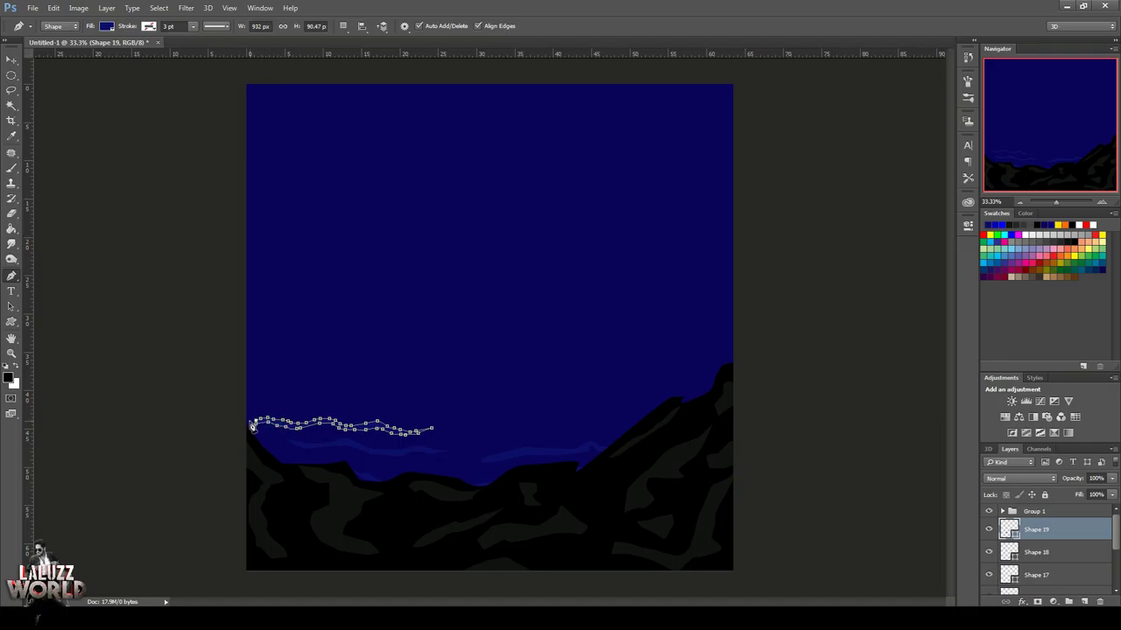
Draw wave streaks across the right and central horizon, removing an accidental empty shape.
{"action": "left_click_drag", "start_coordinate": [498, 424], "coordinate": [629, 422]}
{"action": "left_click", "coordinate": [505, 431]}
{"action": "key", "text": "ctrl+z"}
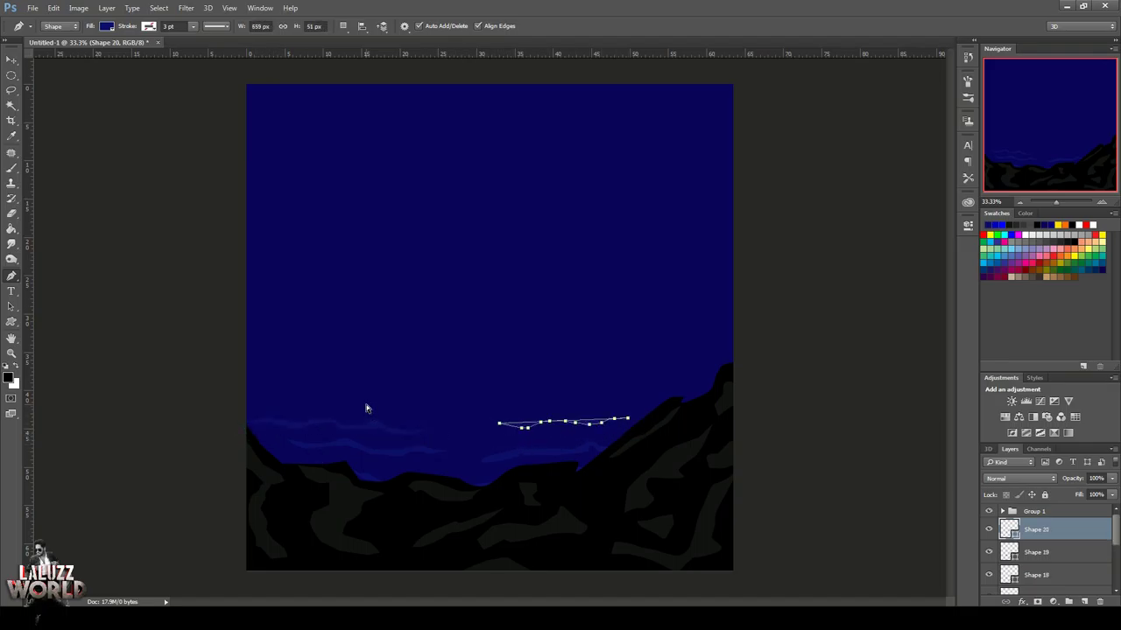
{"action": "left_click_drag", "start_coordinate": [623, 418], "coordinate": [498, 424]}
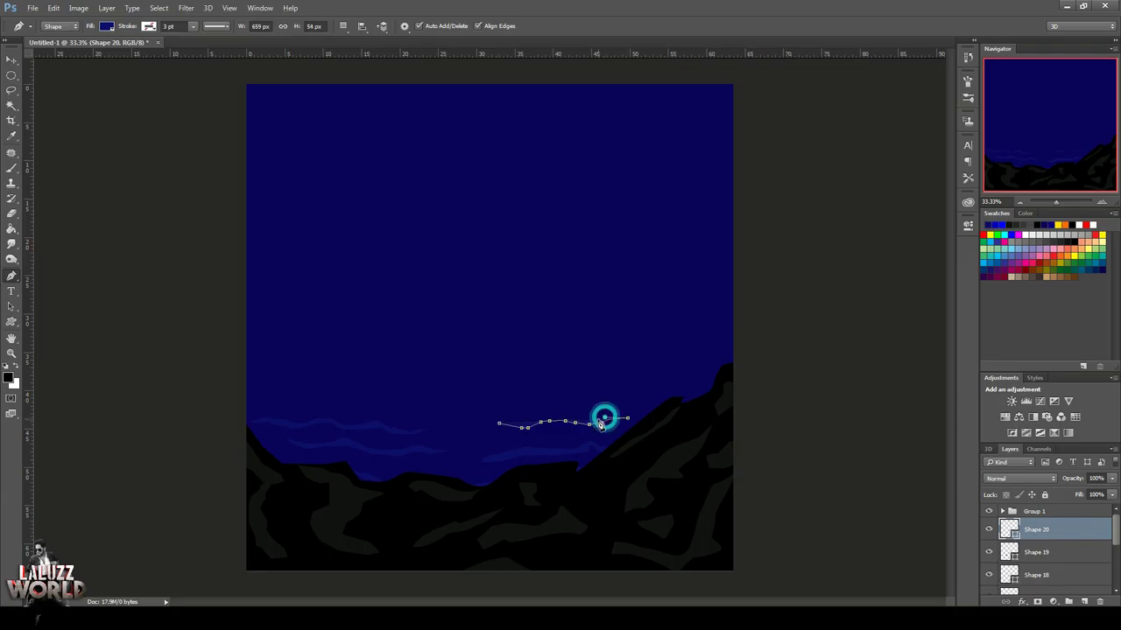
{"action": "mouse_move", "coordinate": [391, 409]}
{"action": "left_mouse_down"}
{"action": "mouse_move", "coordinate": [559, 402]}
{"action": "mouse_move", "coordinate": [393, 415]}
{"action": "left_mouse_up"}
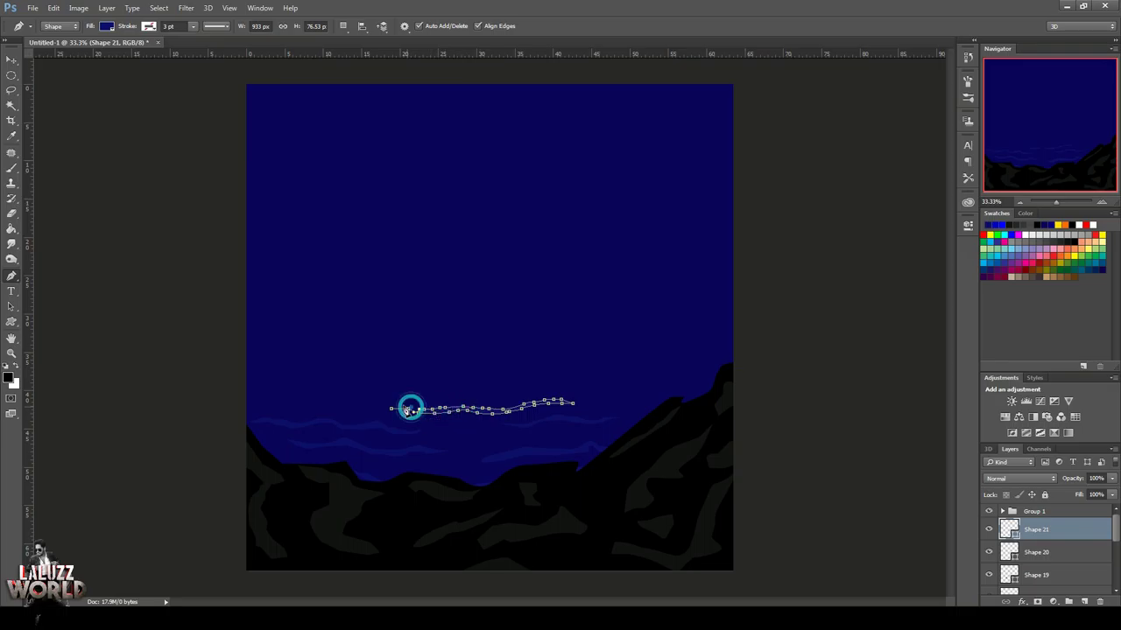
Select all the wave streak layers and group them into Group 2.
{"action": "left_click", "coordinate": [10, 58]}
{"action": "left_click", "coordinate": [118, 165]}
{"action": "left_click", "coordinate": [1047, 529]}
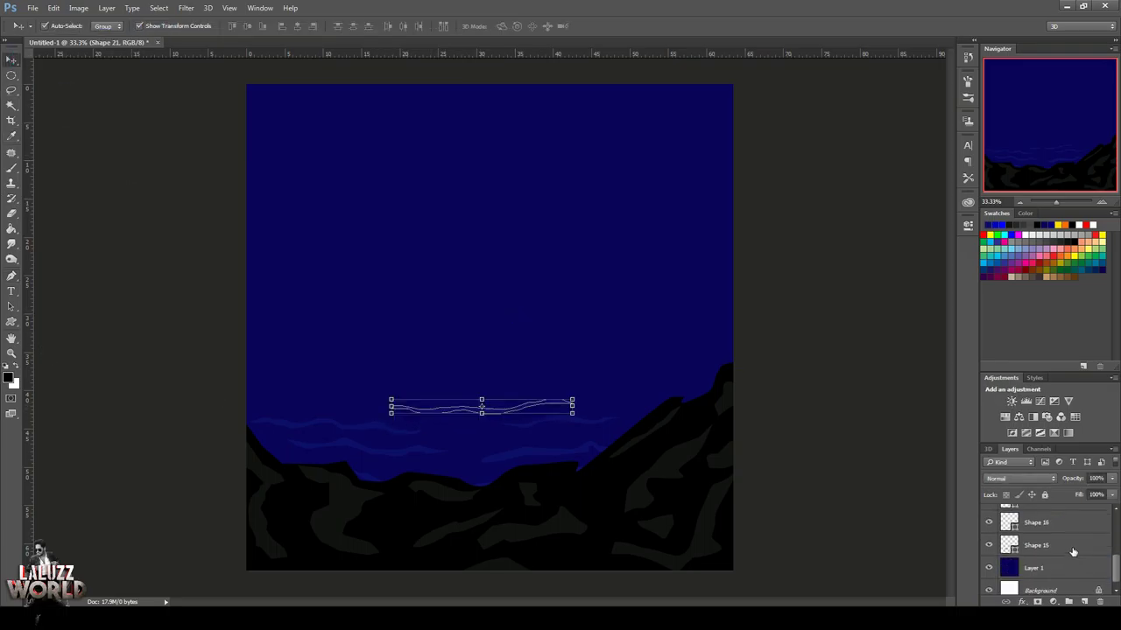
{"action": "scroll", "coordinate": [1047, 543], "scroll_direction": "down", "scroll_amount": 3}
{"action": "key", "text": "ctrl+g"}
{"action": "left_click", "coordinate": [173, 368]}
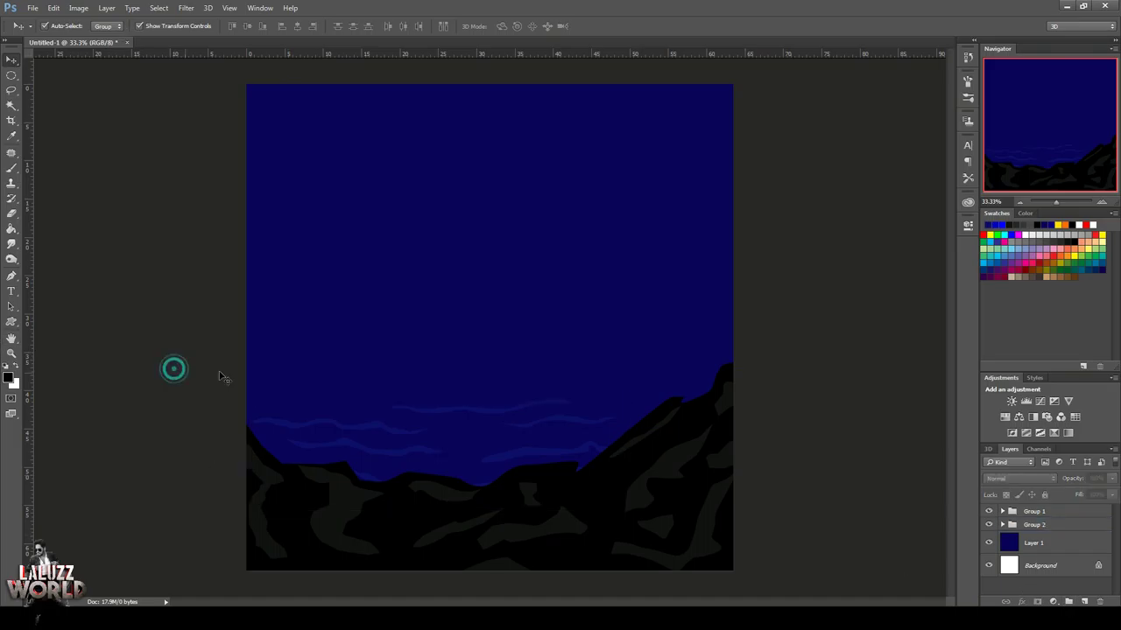
Add a dark navy Solid Color fill layer (#0a0a35) above the sky layer.
{"action": "left_click", "coordinate": [510, 294]}
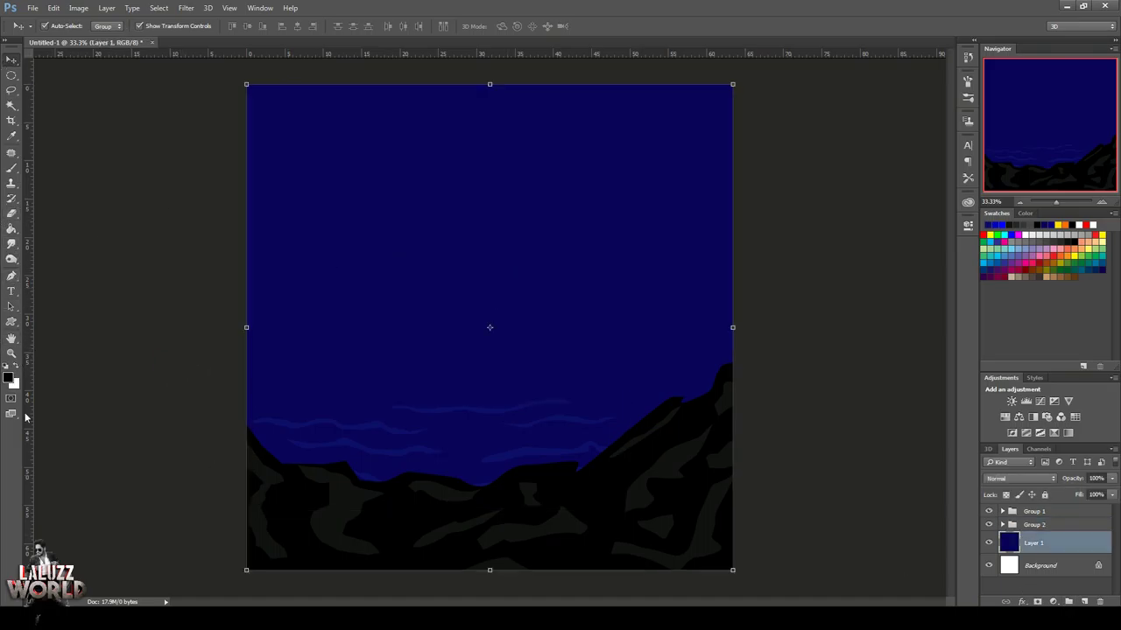
{"action": "left_click", "coordinate": [1053, 601]}
{"action": "left_click", "coordinate": [1054, 348]}
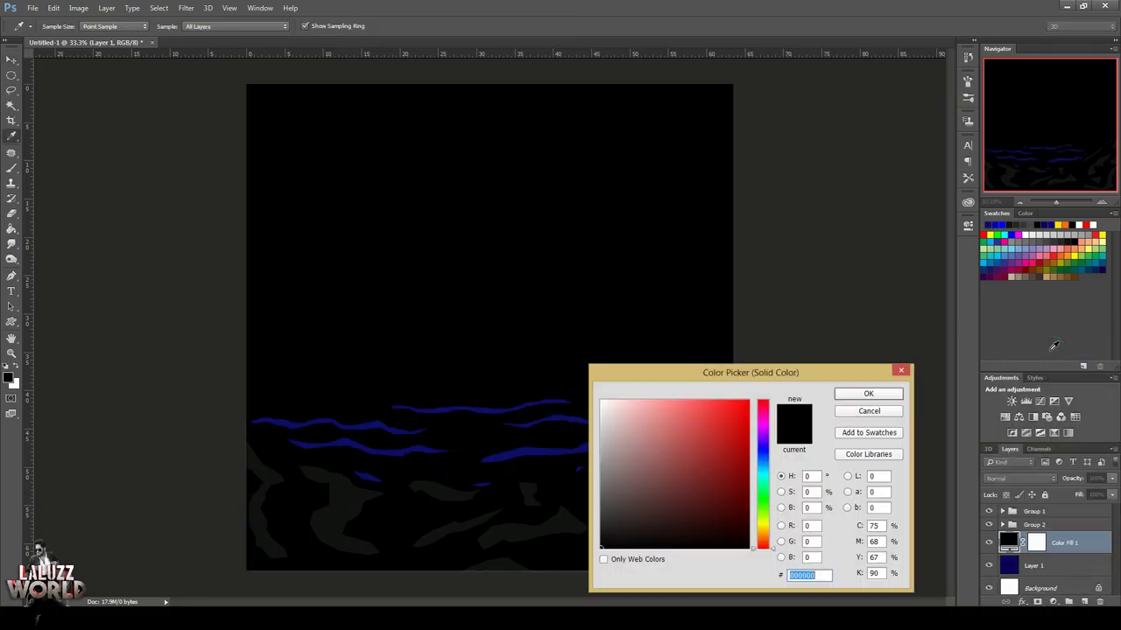
{"action": "left_click", "coordinate": [761, 450]}
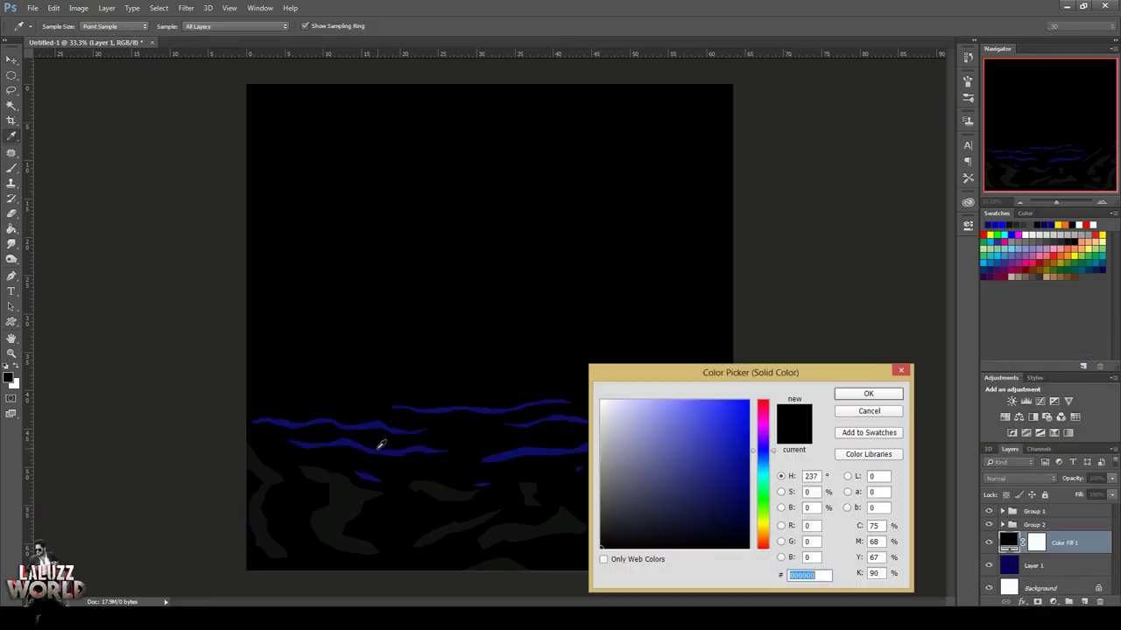
{"action": "left_click_drag", "start_coordinate": [731, 501], "coordinate": [723, 517]}
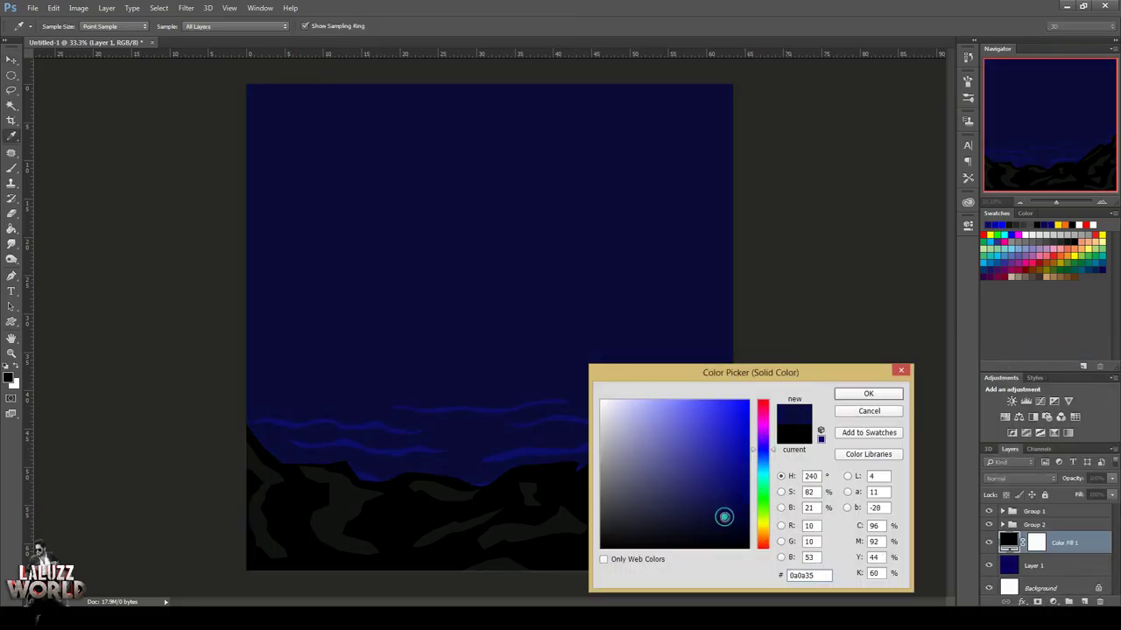
{"action": "left_click", "coordinate": [867, 393]}
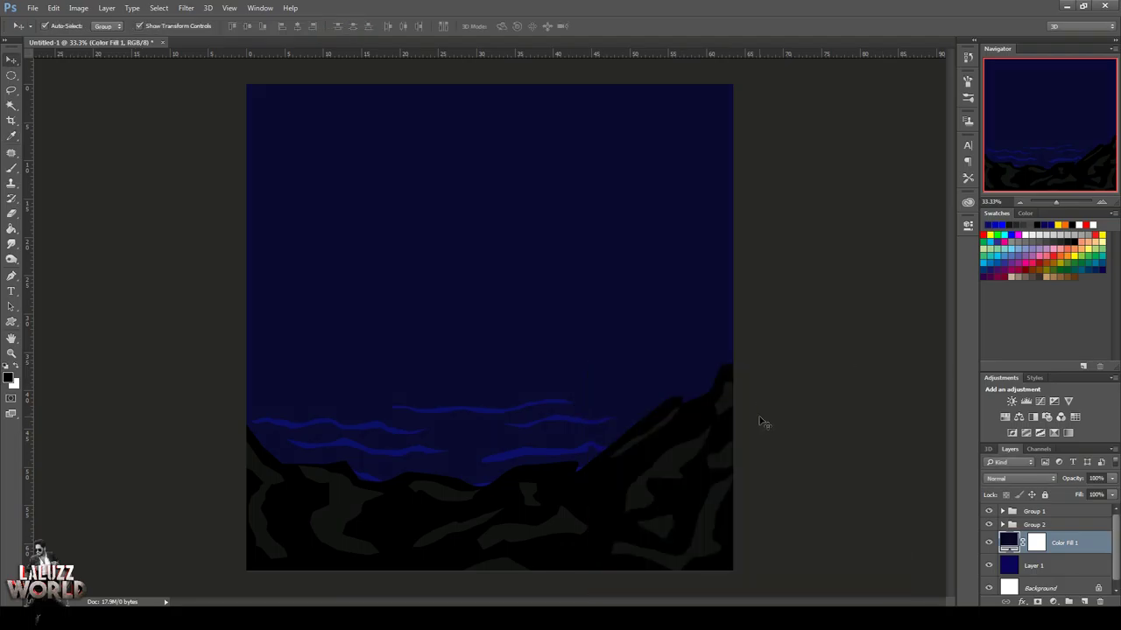
Paint the fill's mask black near the horizon, set opacity to 68%, and add an empty layer.
{"action": "left_click", "coordinate": [10, 170]}
{"action": "left_click", "coordinate": [24, 366]}
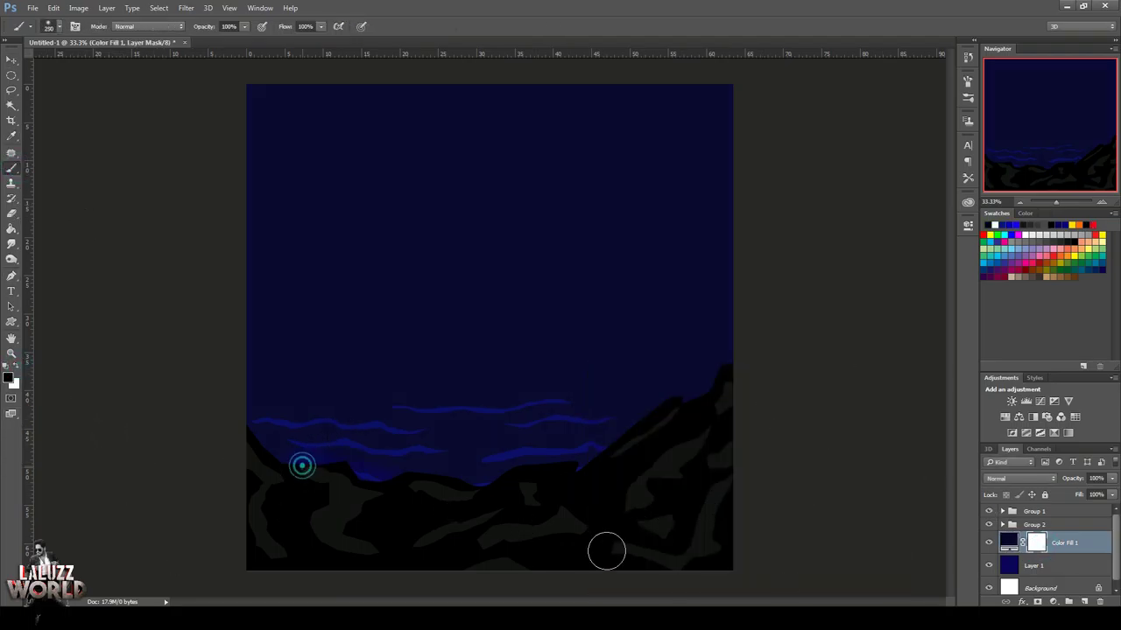
{"action": "mouse_move", "coordinate": [503, 491]}
{"action": "left_mouse_down"}
{"action": "mouse_move", "coordinate": [202, 421]}
{"action": "mouse_move", "coordinate": [680, 416]}
{"action": "left_mouse_up"}
{"action": "left_click_drag", "start_coordinate": [307, 395], "coordinate": [746, 375]}
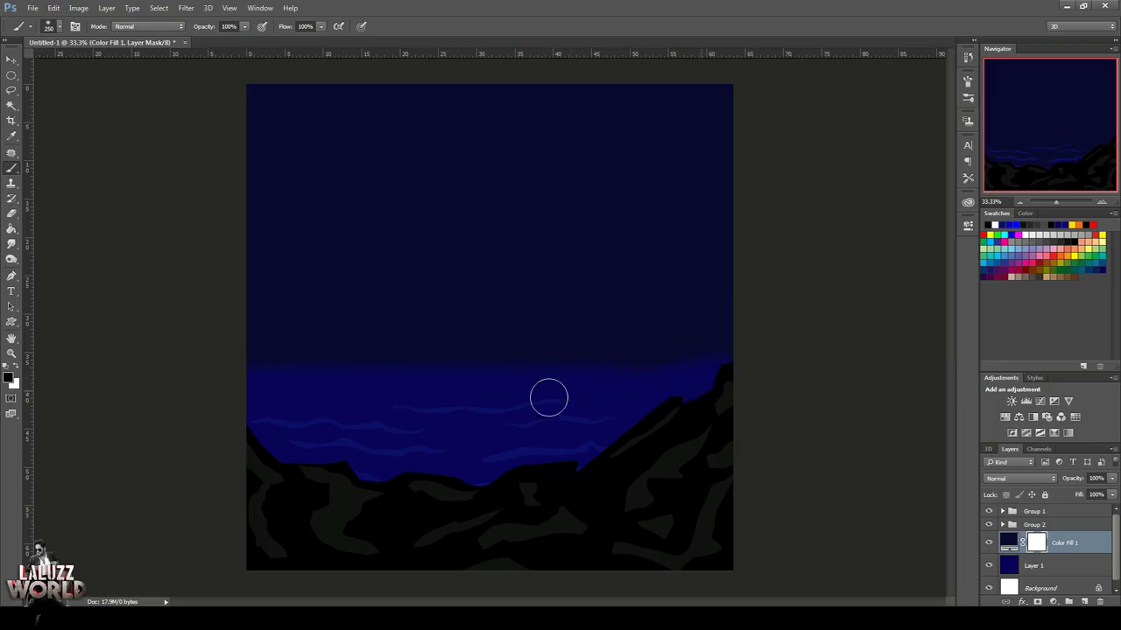
{"action": "left_click", "coordinate": [1109, 479]}
{"action": "left_click_drag", "start_coordinate": [1108, 492], "coordinate": [1092, 492]}
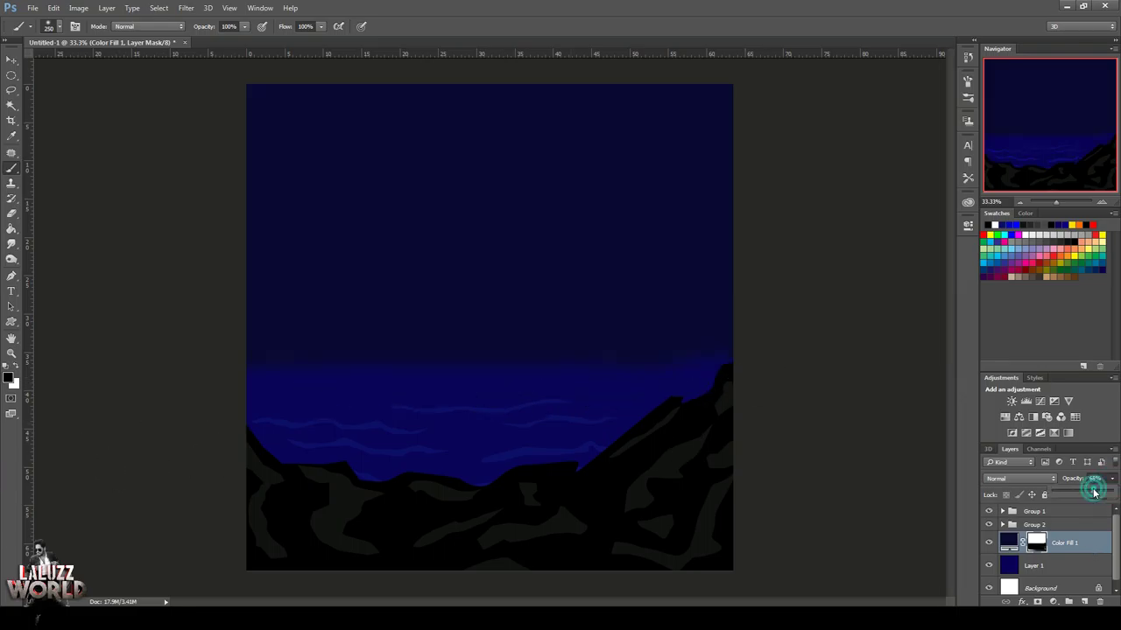
{"action": "left_click_drag", "start_coordinate": [239, 389], "coordinate": [420, 367]}
{"action": "key", "text": "bracketright"}
{"action": "key", "text": "bracketright"}
{"action": "key", "text": "bracketright"}
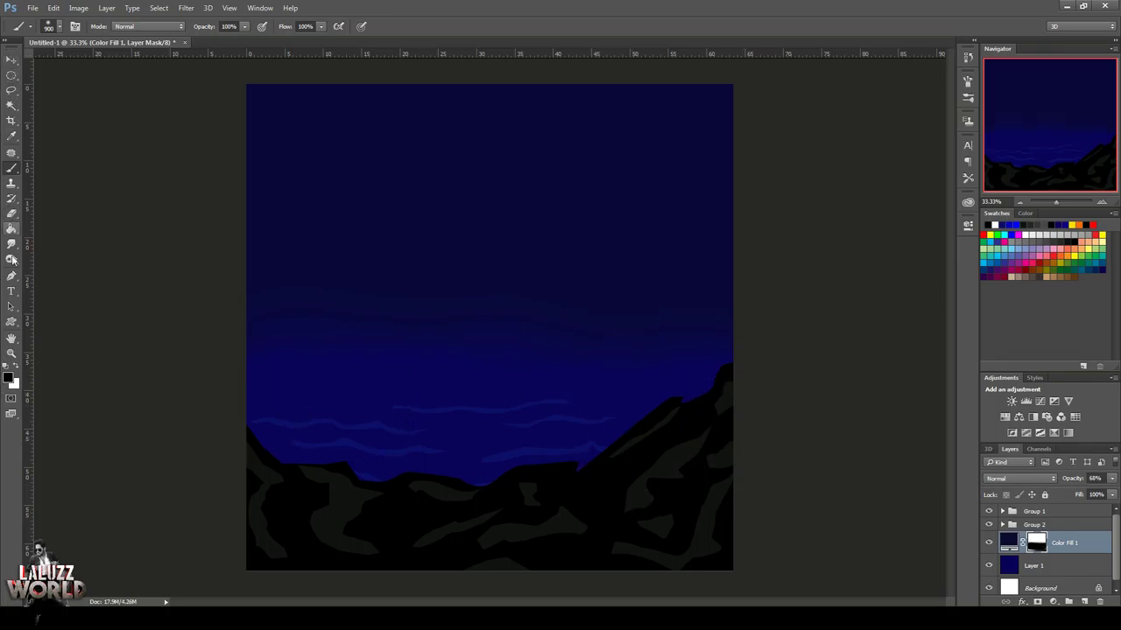
{"action": "left_click", "coordinate": [1084, 602]}
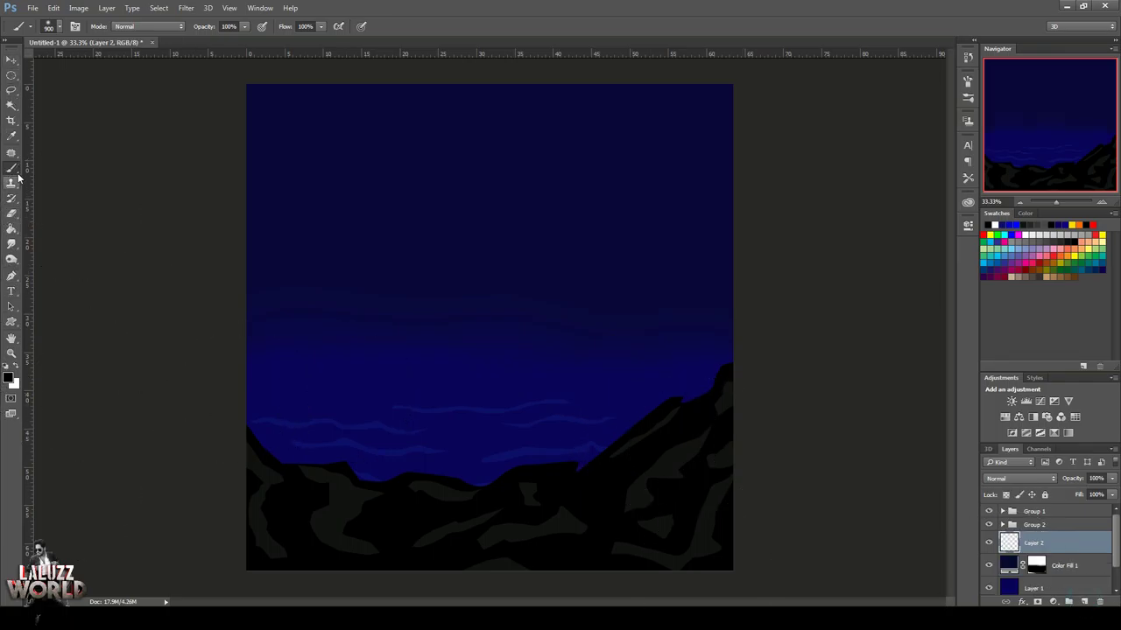
Pick a small brush tip and make white the painting colour.
{"action": "left_click", "coordinate": [61, 26]}
{"action": "left_click", "coordinate": [80, 140]}
{"action": "scroll", "coordinate": [118, 175], "scroll_direction": "down", "scroll_amount": 5}
{"action": "scroll", "coordinate": [119, 175], "scroll_direction": "up", "scroll_amount": 5}
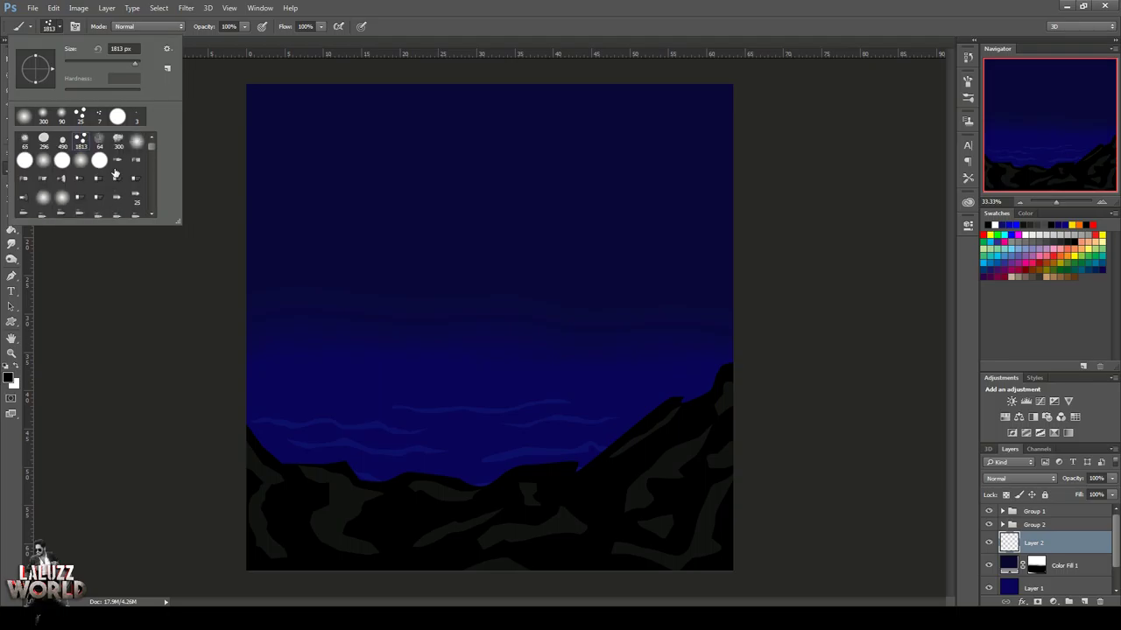
{"action": "left_click", "coordinate": [521, 5]}
{"action": "key", "text": "bracketleft"}
{"action": "key", "text": "bracketleft"}
{"action": "key", "text": "bracketleft"}
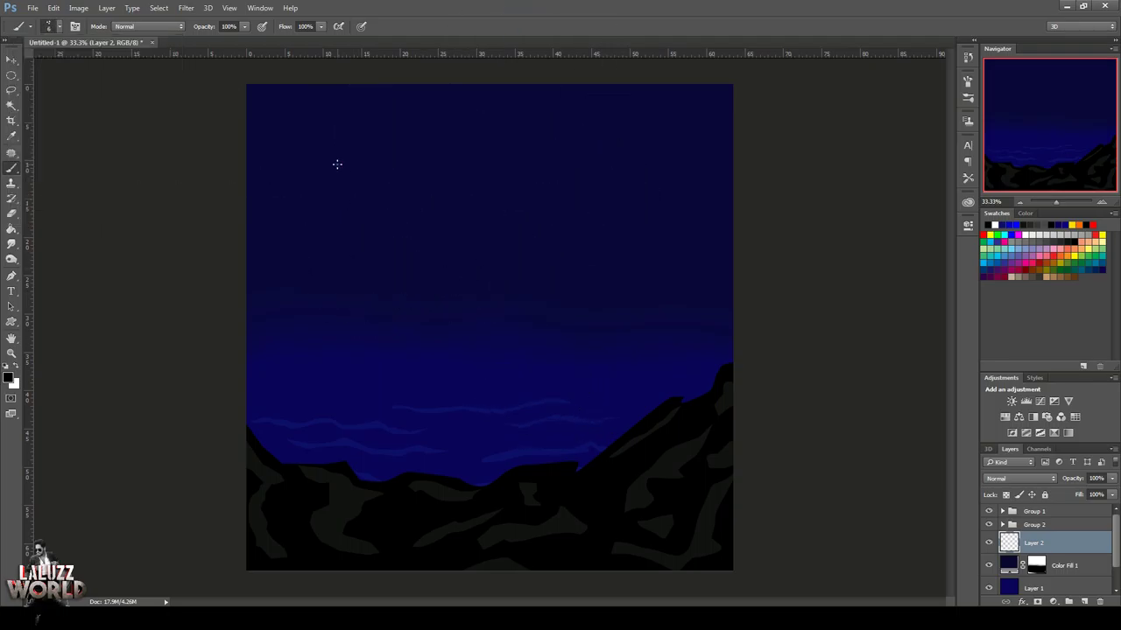
{"action": "left_click", "coordinate": [21, 367]}
Dot eight small white stars across the upper sky on Layer 2.
{"action": "left_click", "coordinate": [668, 241]}
{"action": "left_click", "coordinate": [692, 168]}
{"action": "left_click", "coordinate": [278, 158]}
{"action": "left_click", "coordinate": [326, 237]}
{"action": "left_click", "coordinate": [347, 286]}
{"action": "left_click", "coordinate": [546, 280]}
{"action": "left_click", "coordinate": [716, 276]}
{"action": "left_click", "coordinate": [497, 231]}
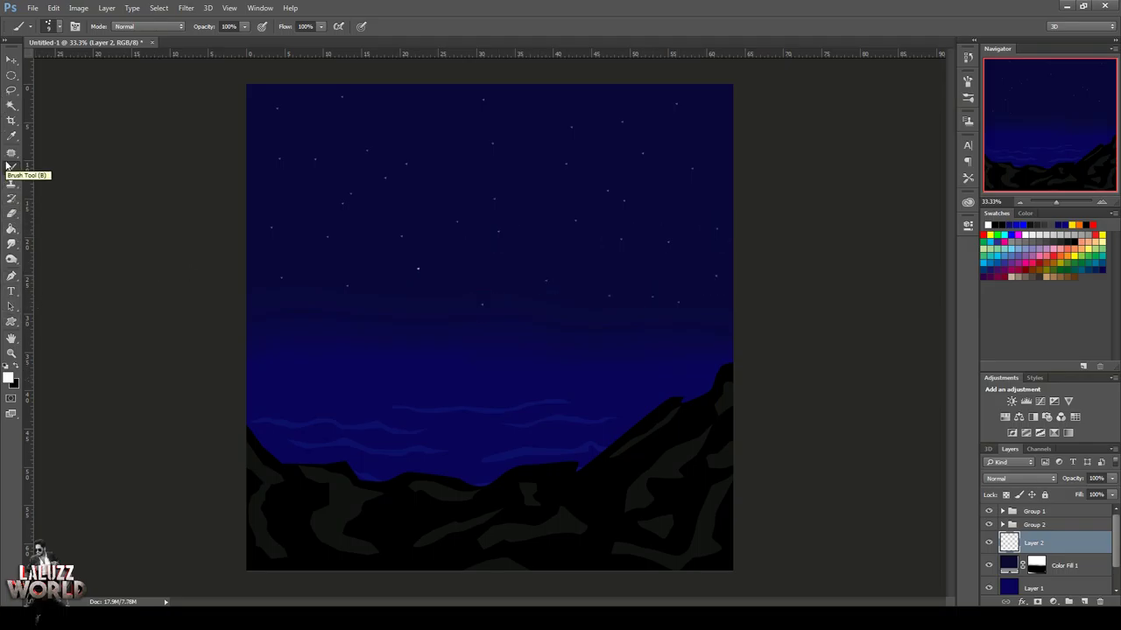
Save the document as Untitled-1.psd in Photoshop format.
{"action": "key", "text": "ctrl+s"}
{"action": "left_click", "coordinate": [462, 366]}
{"action": "left_click", "coordinate": [693, 190]}
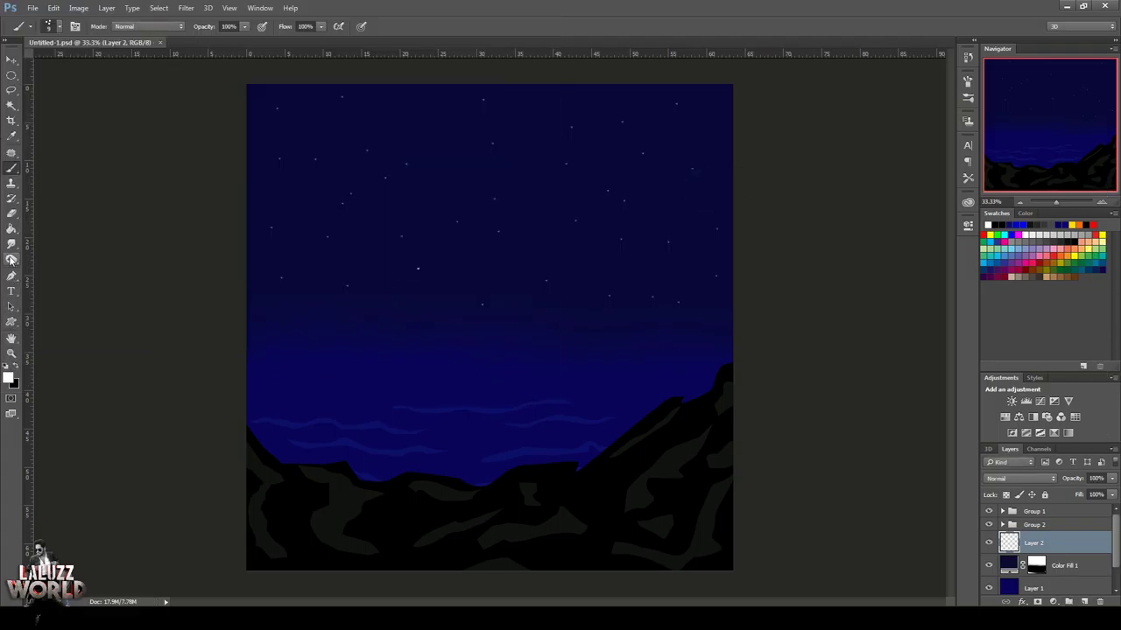
Draw a white ellipse for the moon and shrink it into place.
{"action": "left_click", "coordinate": [12, 321]}
{"action": "right_click", "coordinate": [11, 321]}
{"action": "left_click", "coordinate": [53, 339]}
{"action": "mouse_move", "coordinate": [513, 190]}
{"action": "left_mouse_down"}
{"action": "mouse_move", "coordinate": [540, 230]}
{"action": "mouse_move", "coordinate": [587, 265]}
{"action": "left_mouse_up"}
{"action": "left_click", "coordinate": [11, 59]}
{"action": "left_click_drag", "start_coordinate": [588, 189], "coordinate": [569, 211]}
{"action": "key", "text": "Return"}
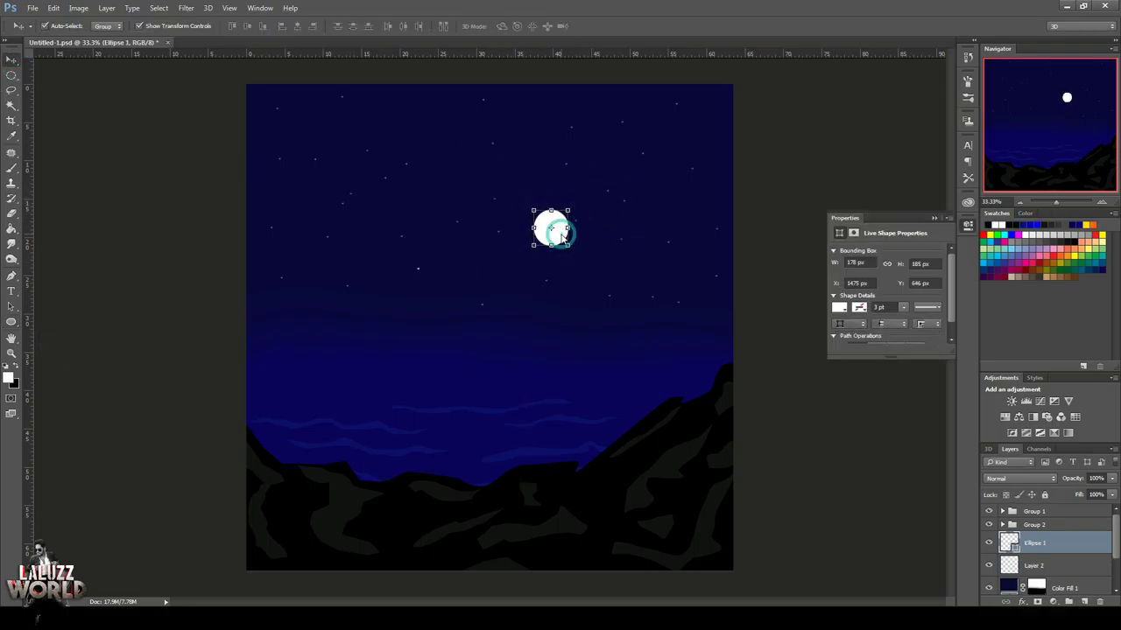
{"action": "left_click", "coordinate": [768, 358]}
{"action": "left_click", "coordinate": [556, 234]}
{"action": "left_click", "coordinate": [1111, 478]}
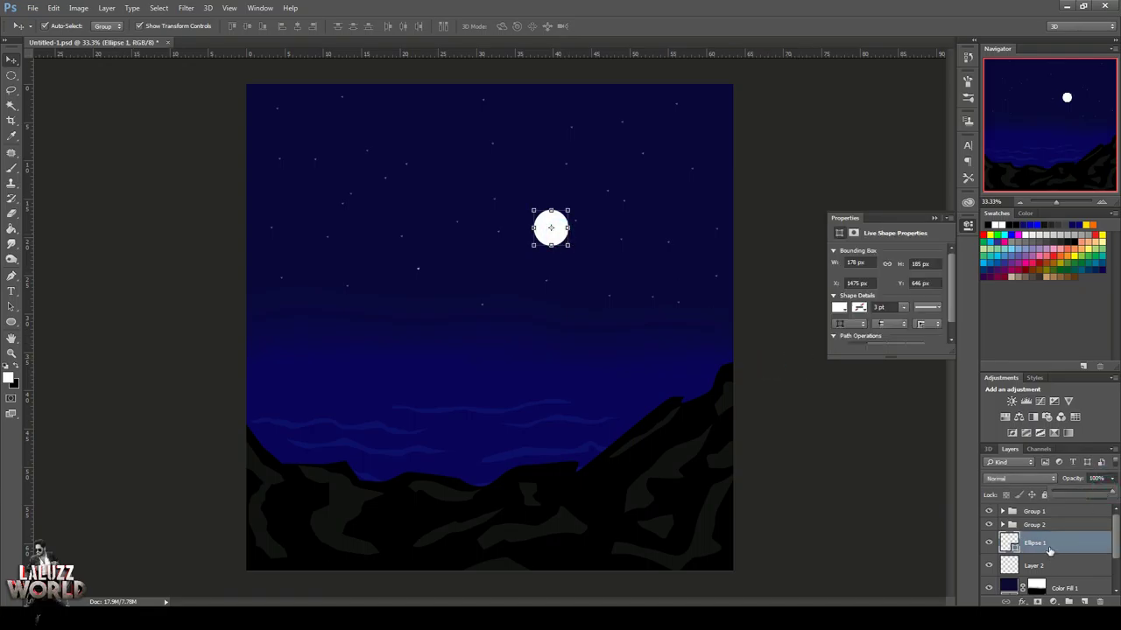
Add a new layer clipped to the moon and choose a mid grey paint colour.
{"action": "left_click", "coordinate": [1083, 602]}
{"action": "right_click", "coordinate": [1042, 543]}
{"action": "left_click", "coordinate": [1001, 220]}
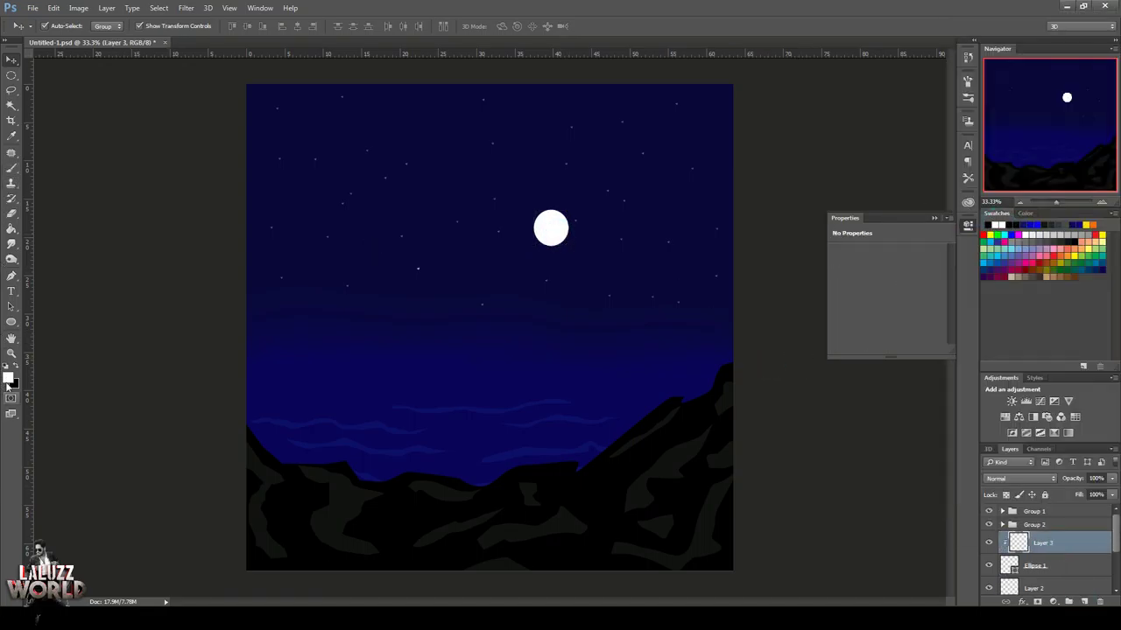
{"action": "left_click", "coordinate": [8, 380]}
{"action": "left_click_drag", "start_coordinate": [613, 493], "coordinate": [584, 470]}
{"action": "left_click", "coordinate": [882, 393]}
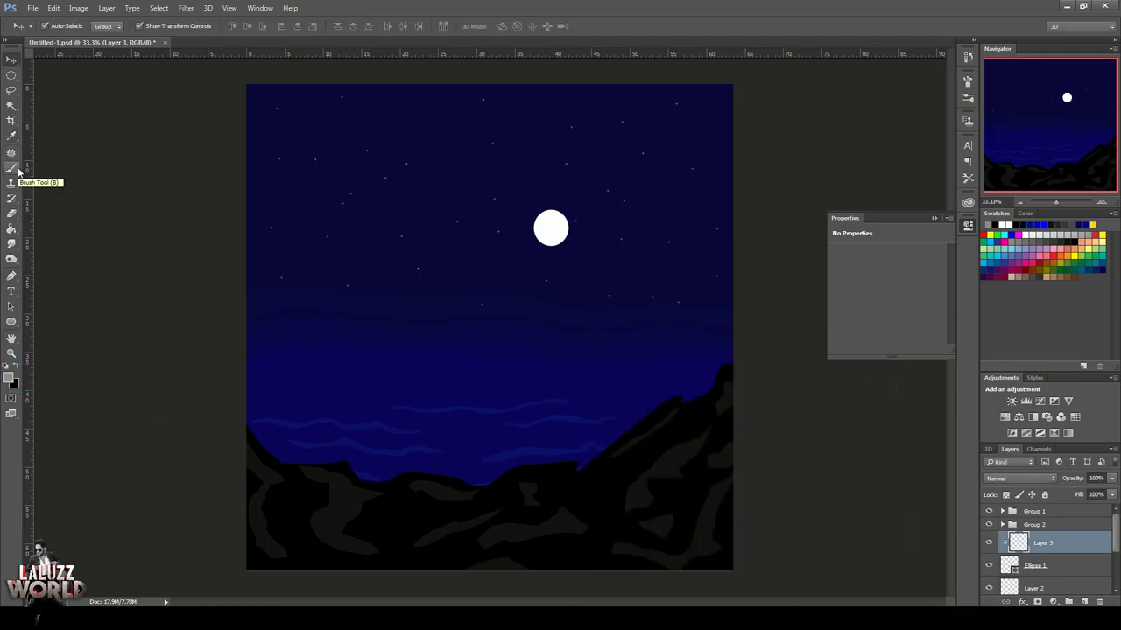
Brush faint grey crater shading at 64 px and lower the layer opacity to 53%.
{"action": "left_click", "coordinate": [11, 168]}
{"action": "left_click", "coordinate": [544, 232]}
{"action": "left_click", "coordinate": [59, 27]}
{"action": "left_click", "coordinate": [96, 144]}
{"action": "left_click", "coordinate": [500, 12]}
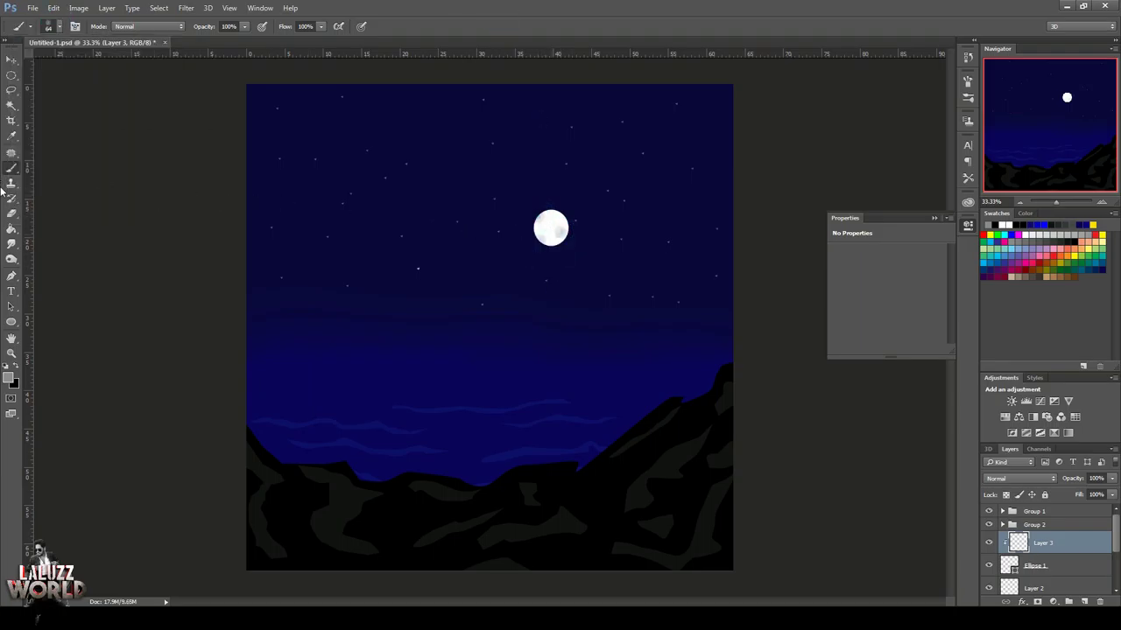
{"action": "left_click", "coordinate": [544, 227]}
{"action": "left_click", "coordinate": [1111, 494]}
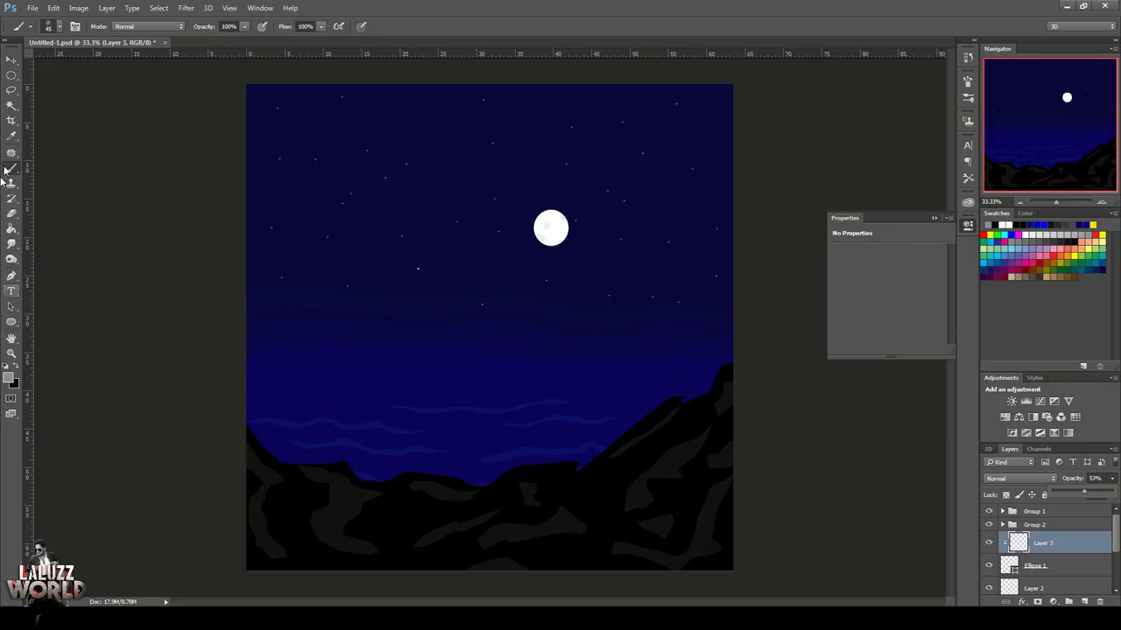
On new Layer 4, paint a soft white dot and Free Transform it into a glow over the moon.
{"action": "key", "text": "ctrl+shift+alt+n"}
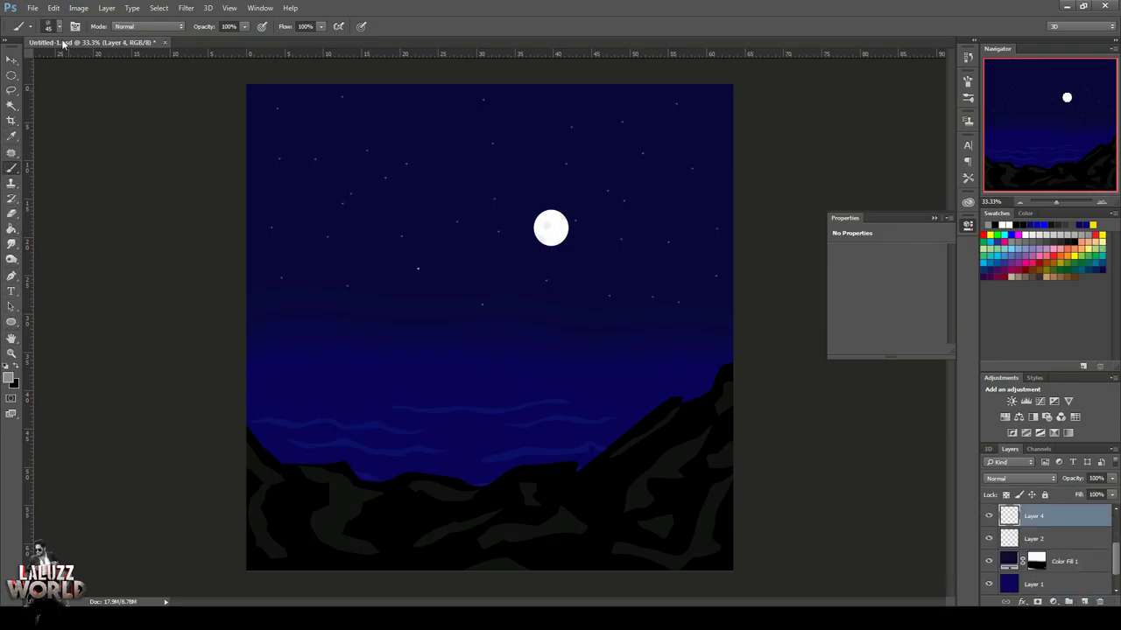
{"action": "left_click", "coordinate": [48, 27]}
{"action": "double_click", "coordinate": [43, 166]}
{"action": "left_click", "coordinate": [532, 297]}
{"action": "key", "text": "ctrl+t"}
{"action": "left_click_drag", "start_coordinate": [539, 305], "coordinate": [605, 371]}
{"action": "left_click_drag", "start_coordinate": [569, 333], "coordinate": [587, 268]}
{"action": "key", "text": "Return"}
{"action": "left_click", "coordinate": [786, 255]}
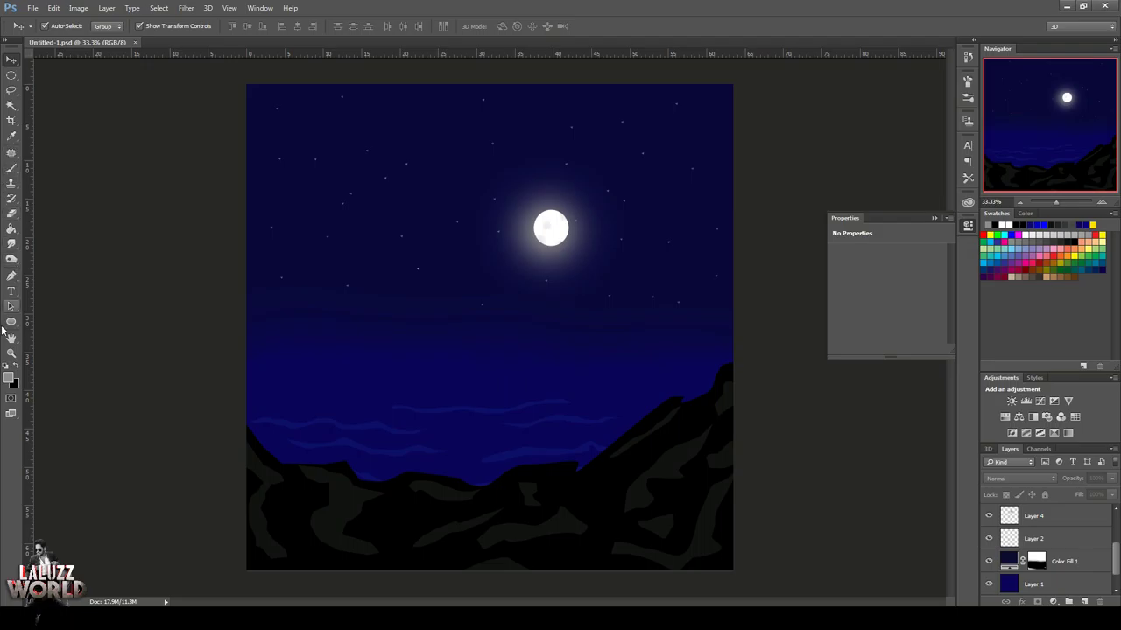
Add a new empty Layer 5 and enlarge the brush to 130 px.
{"action": "left_click", "coordinate": [12, 168]}
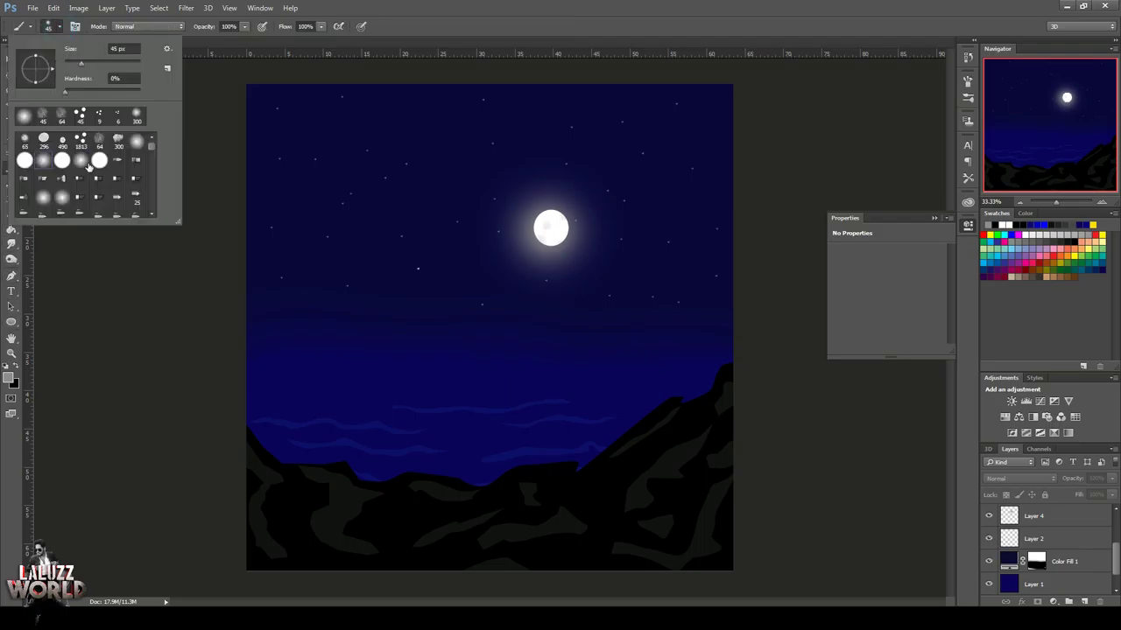
{"action": "left_click", "coordinate": [608, 15]}
{"action": "scroll", "coordinate": [1076, 550], "scroll_direction": "up", "scroll_amount": 3}
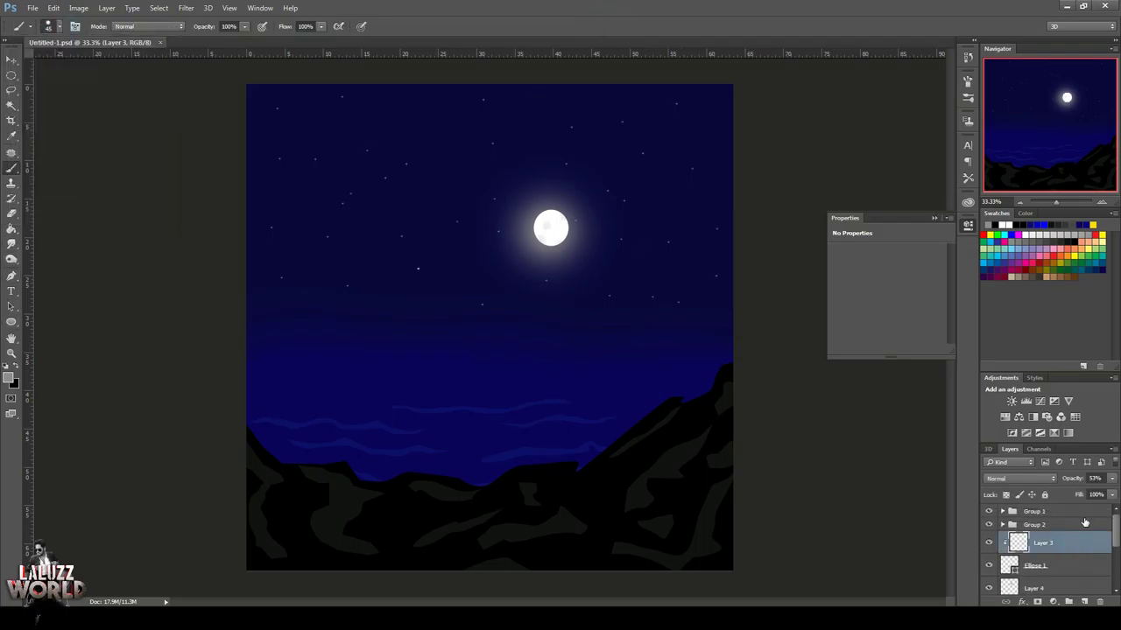
{"action": "left_click", "coordinate": [1084, 601]}
{"action": "key", "text": "bracketright"}
{"action": "key", "text": "bracketright"}
{"action": "key", "text": "bracketright"}
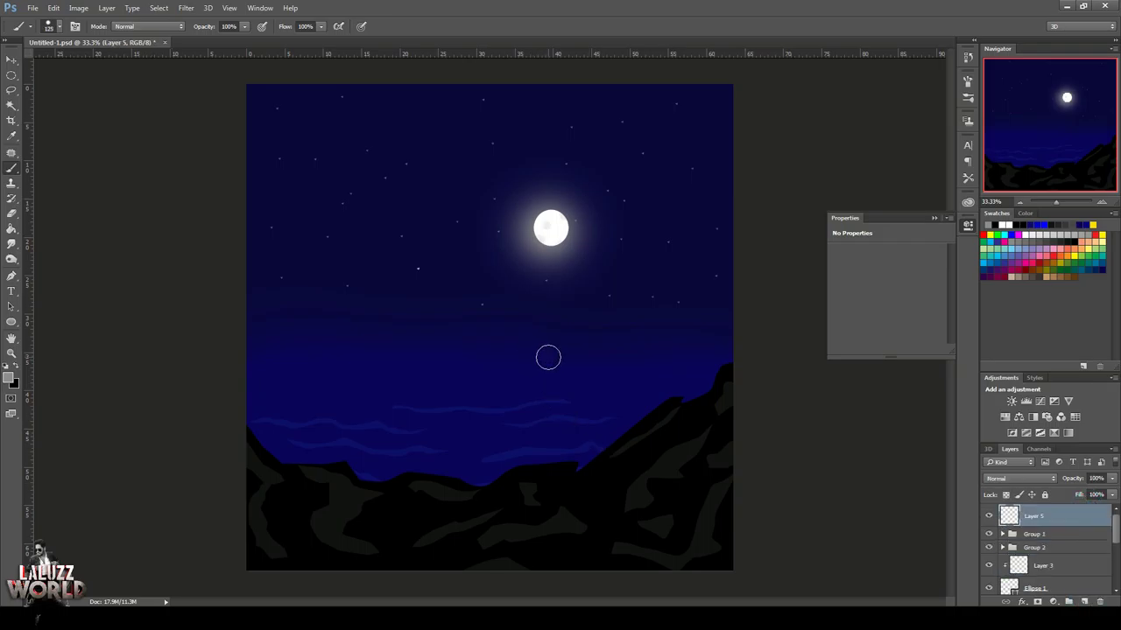
Paint a black 130 px circle for the figure's head below the moon.
{"action": "left_click", "coordinate": [548, 356]}
{"action": "key", "text": "ctrl+z"}
{"action": "key", "text": "x"}
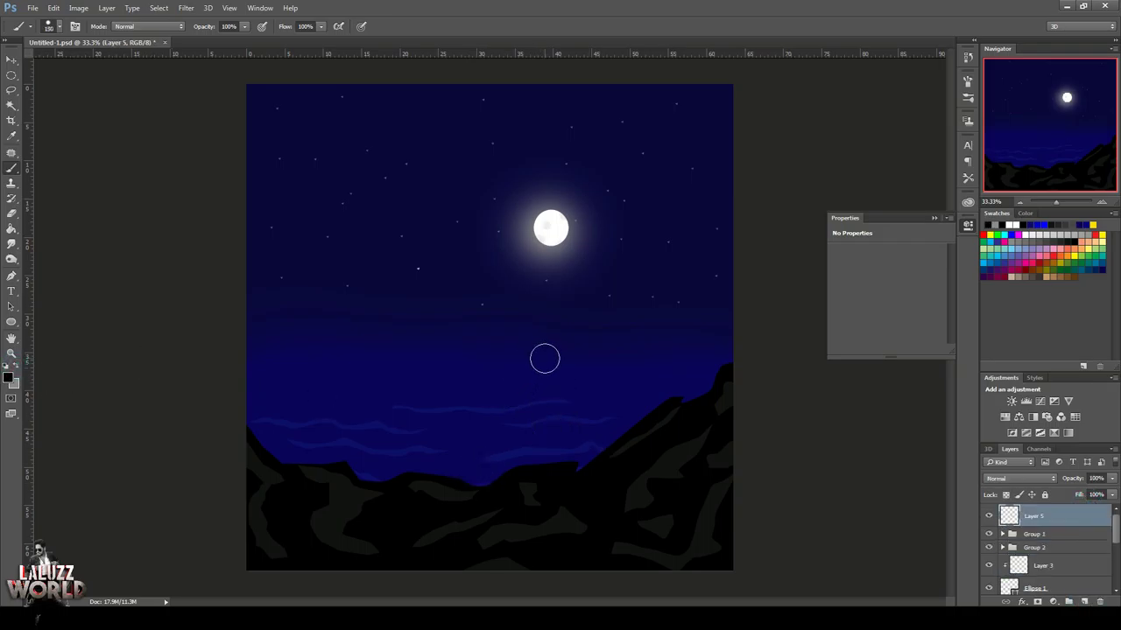
{"action": "left_click", "coordinate": [544, 358]}
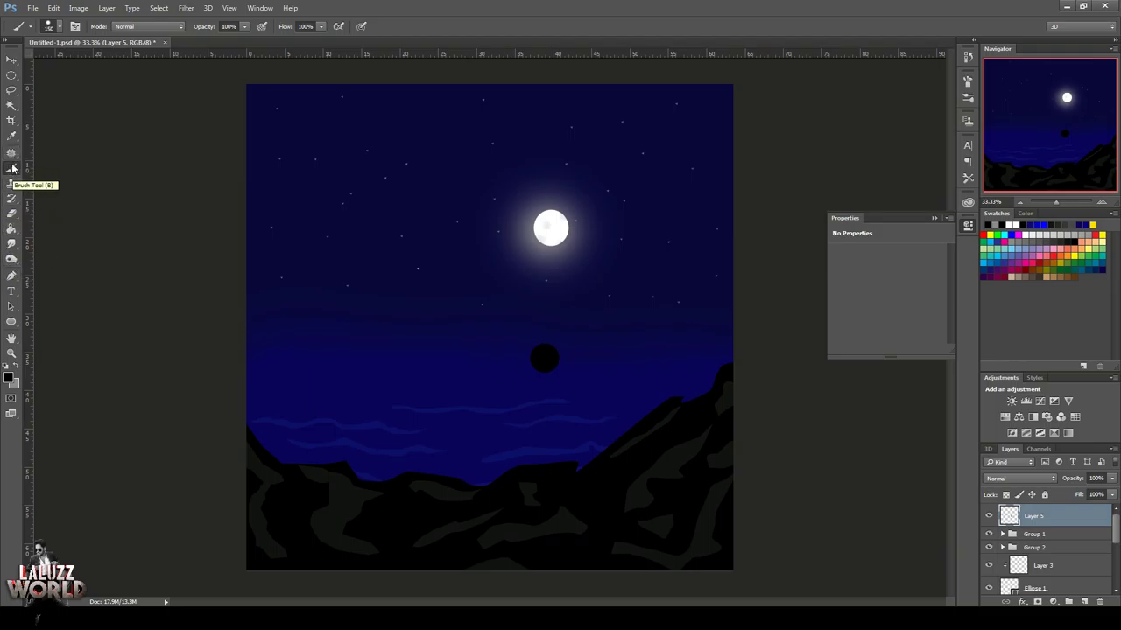
Paint long black hair down to the rocks with a 60 px brush.
{"action": "left_click", "coordinate": [59, 26]}
{"action": "left_click", "coordinate": [45, 212]}
{"action": "left_click_drag", "start_coordinate": [543, 361], "coordinate": [547, 464]}
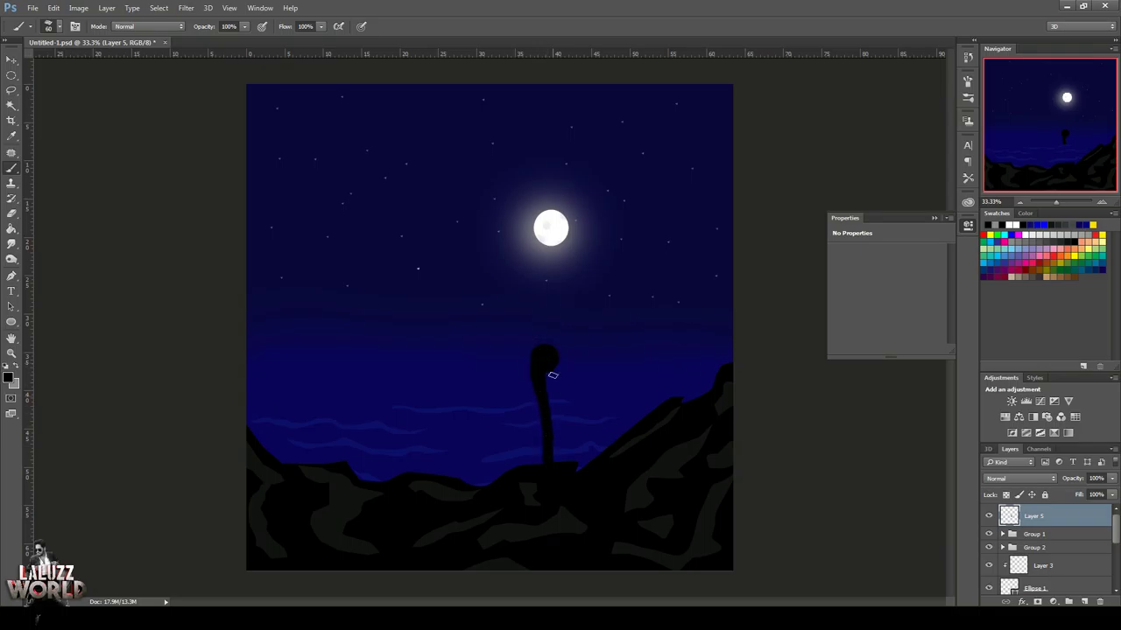
{"action": "mouse_move", "coordinate": [553, 376]}
{"action": "left_mouse_down"}
{"action": "mouse_move", "coordinate": [560, 441]}
{"action": "mouse_move", "coordinate": [555, 429]}
{"action": "left_mouse_up"}
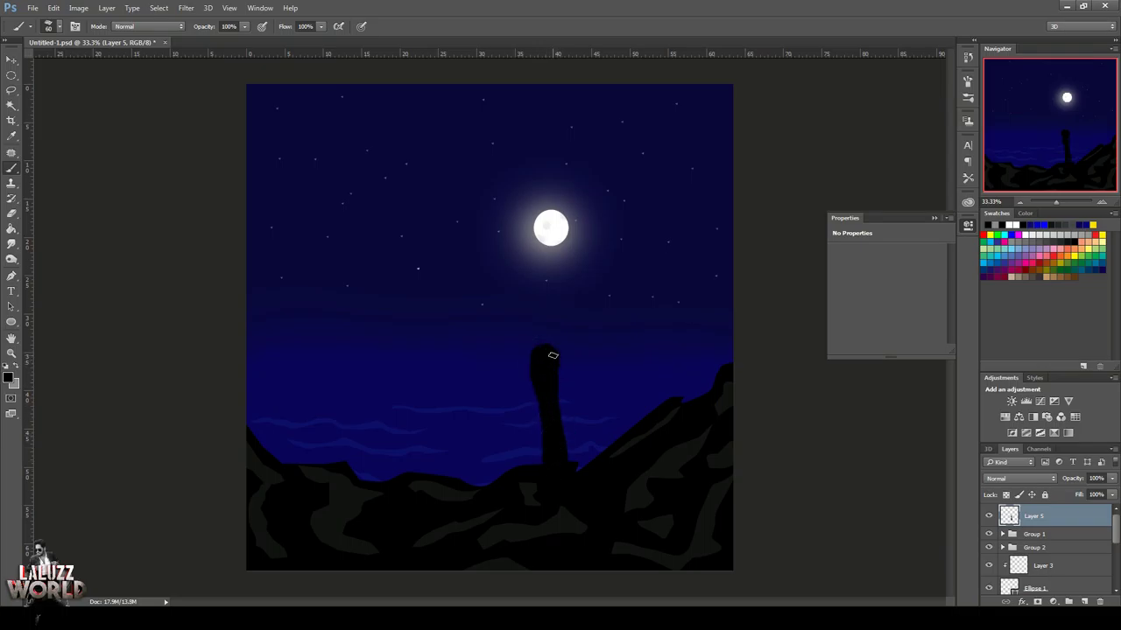
{"action": "left_click_drag", "start_coordinate": [521, 377], "coordinate": [543, 425]}
{"action": "left_click", "coordinate": [12, 278]}
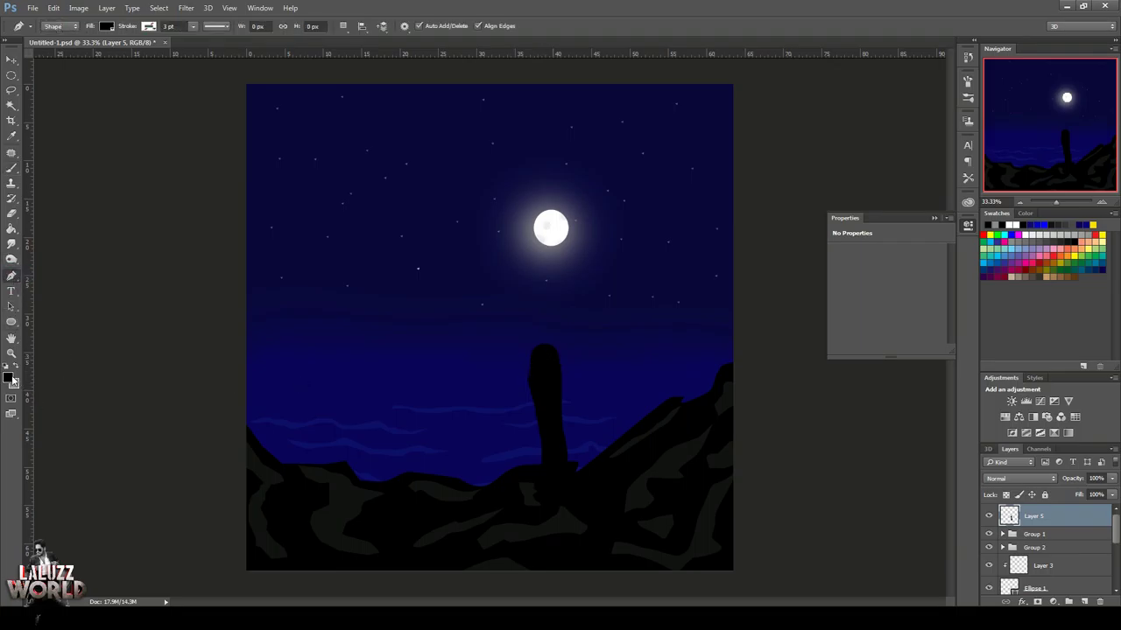
Draw a tan-filled body outline, Shape 22, beside the hair with the Pen tool.
{"action": "left_click", "coordinate": [9, 377]}
{"action": "left_click", "coordinate": [872, 421]}
{"action": "left_click", "coordinate": [106, 25]}
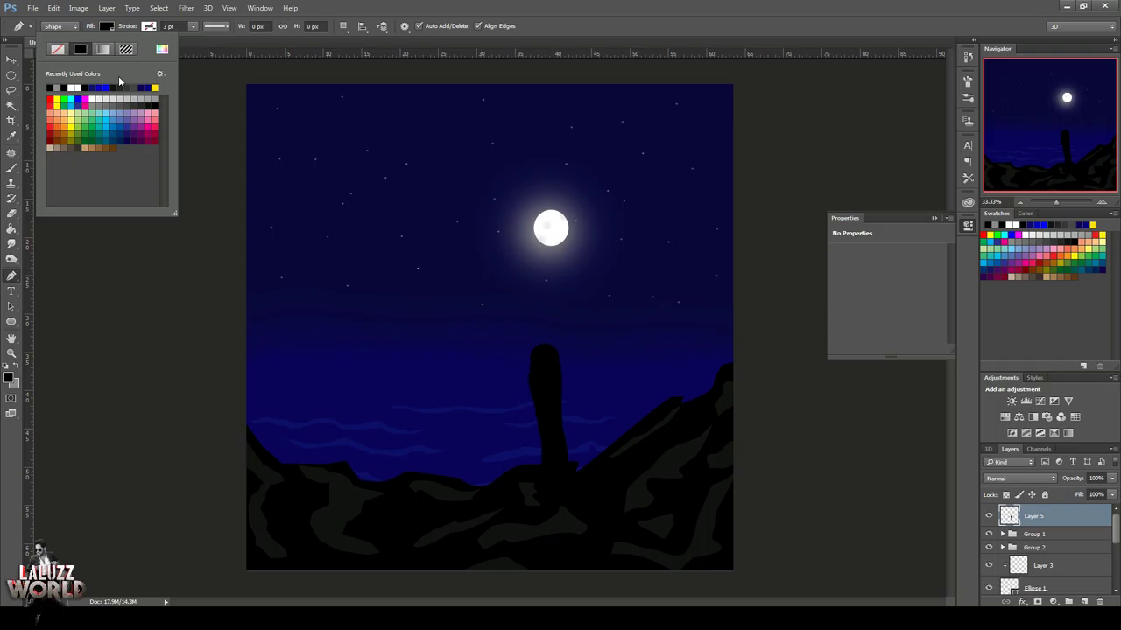
{"action": "left_click", "coordinate": [91, 147]}
{"action": "left_click", "coordinate": [528, 385]}
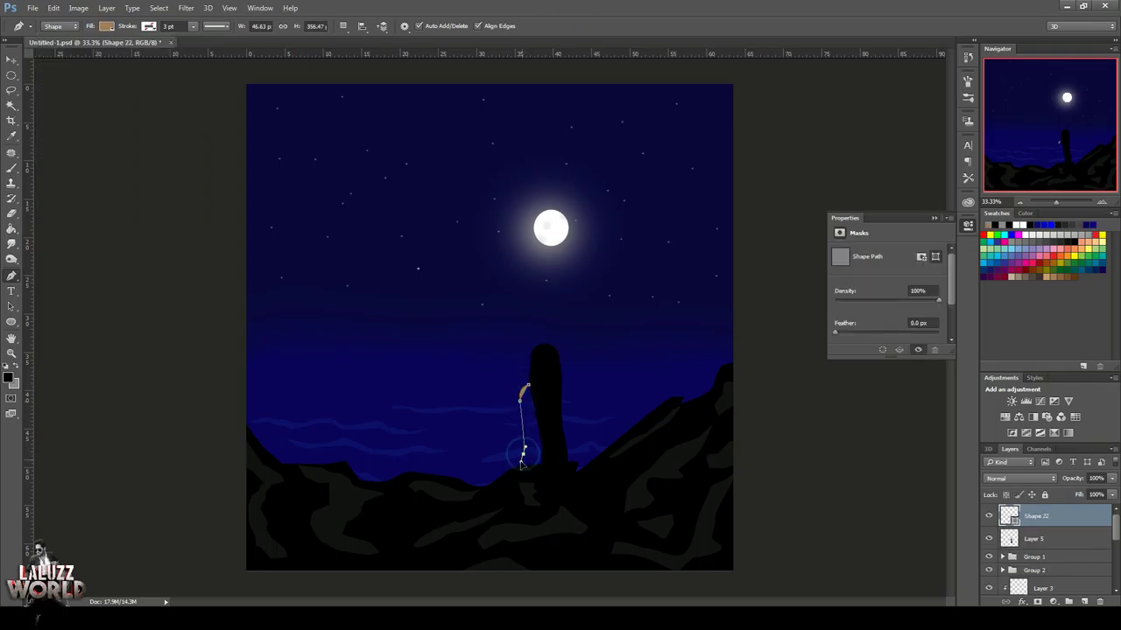
{"action": "left_click", "coordinate": [513, 471]}
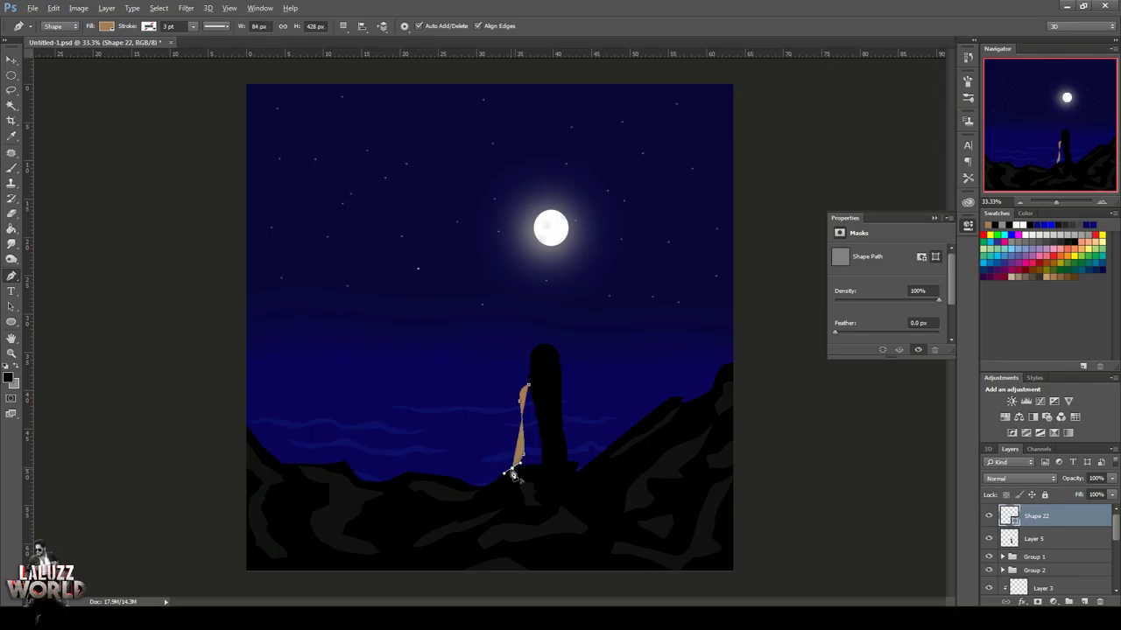
{"action": "left_click_drag", "start_coordinate": [528, 461], "coordinate": [537, 470]}
{"action": "left_click", "coordinate": [548, 466]}
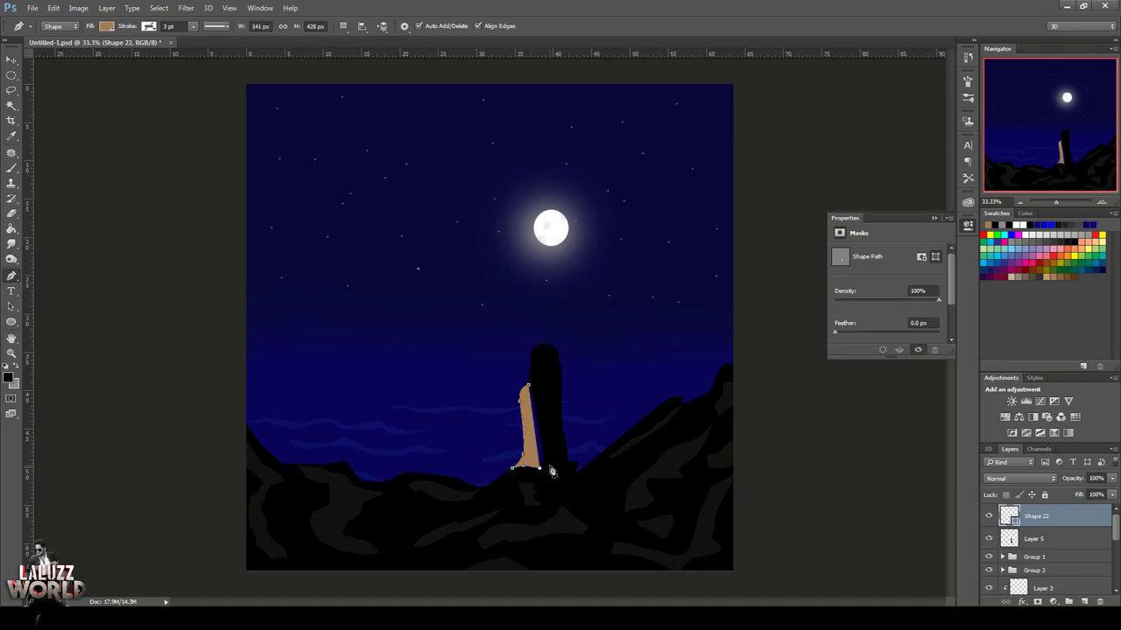
{"action": "left_click", "coordinate": [569, 464]}
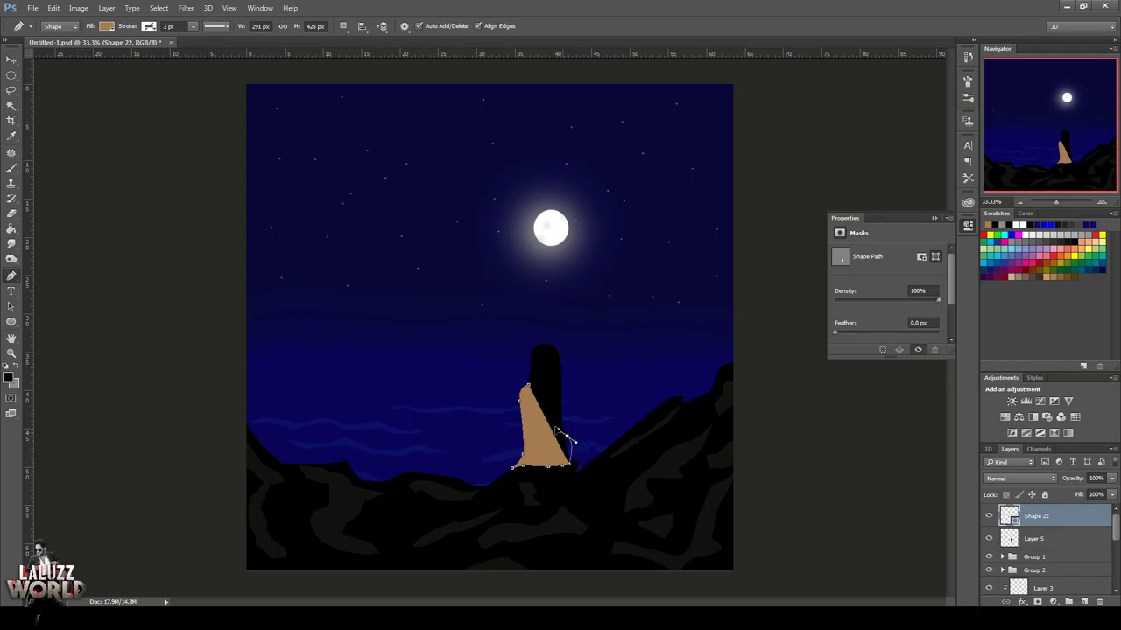
{"action": "left_click_drag", "start_coordinate": [554, 425], "coordinate": [569, 442]}
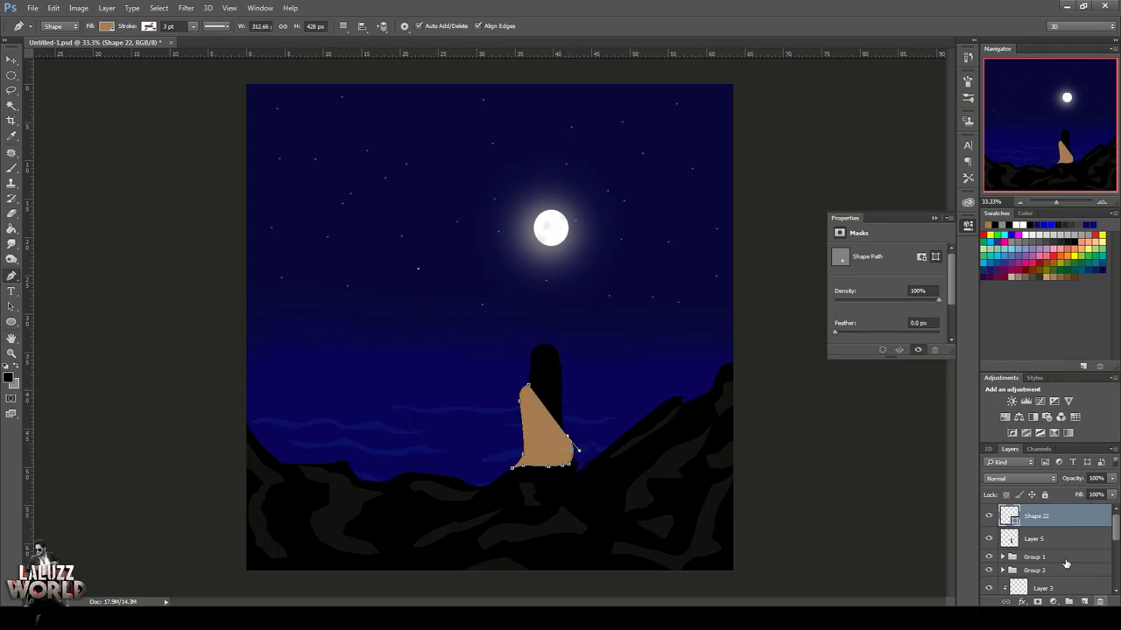
Move Shape 22 beneath the hair layer and curve its right edge.
{"action": "key", "text": "ctrl+bracketleft"}
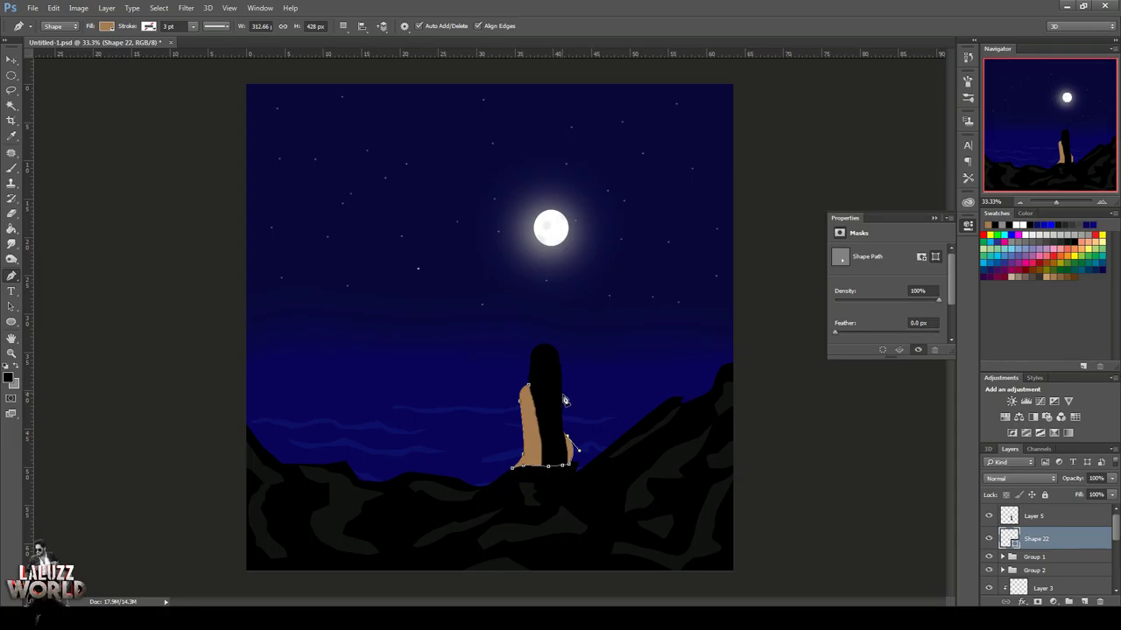
{"action": "left_click_drag", "start_coordinate": [563, 385], "coordinate": [552, 385]}
{"action": "left_click", "coordinate": [11, 59]}
{"action": "left_click", "coordinate": [57, 130]}
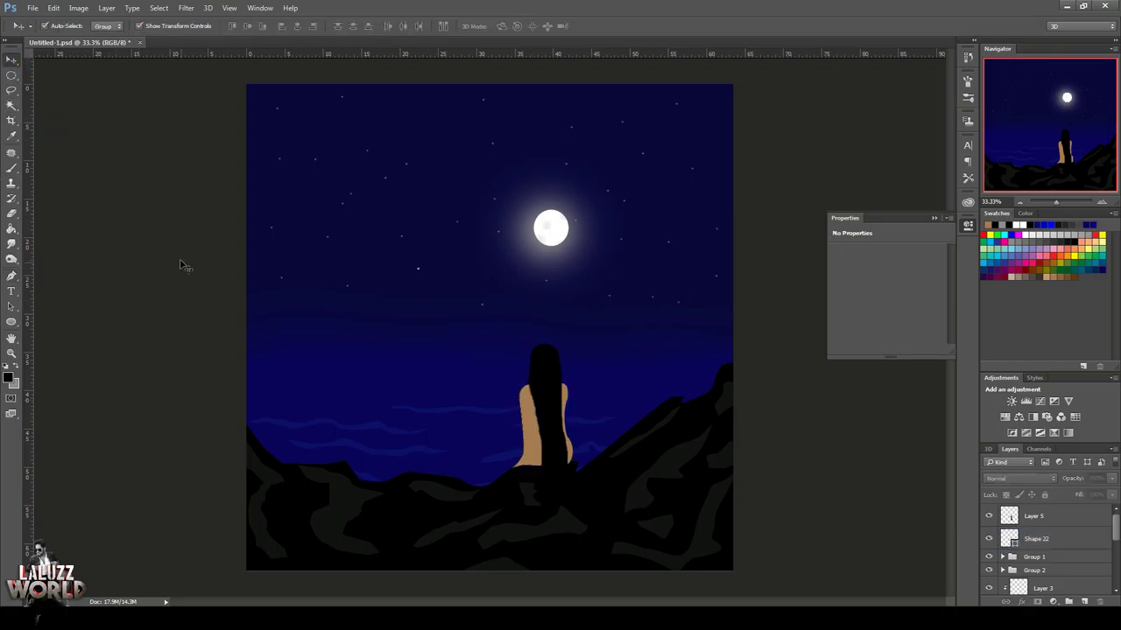
{"action": "left_click", "coordinate": [11, 275]}
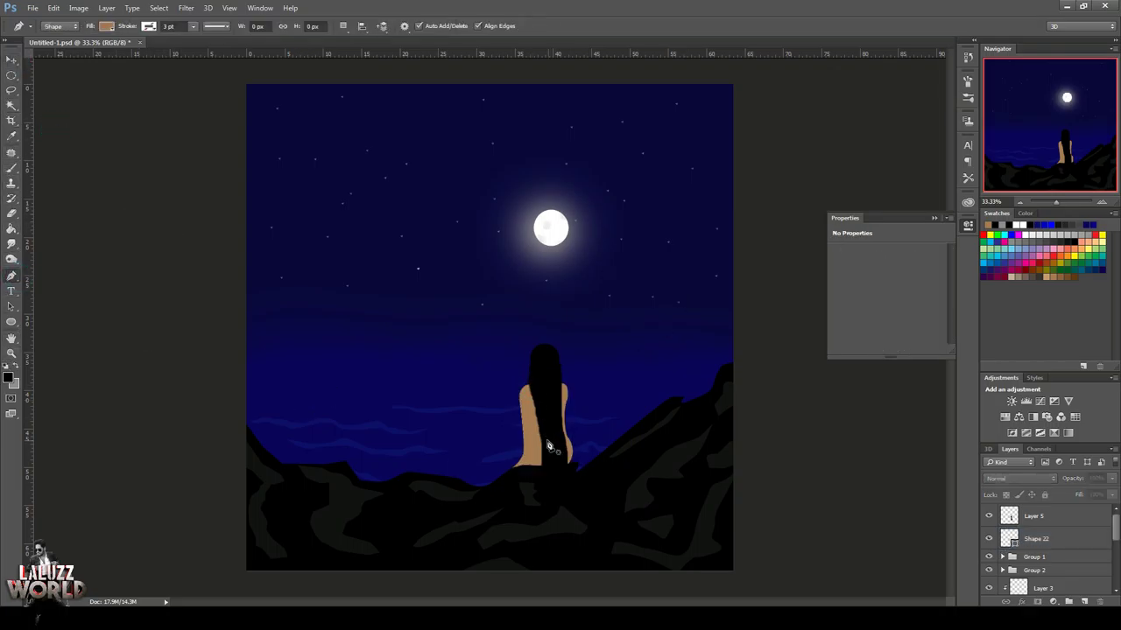
{"action": "left_click", "coordinate": [1066, 539]}
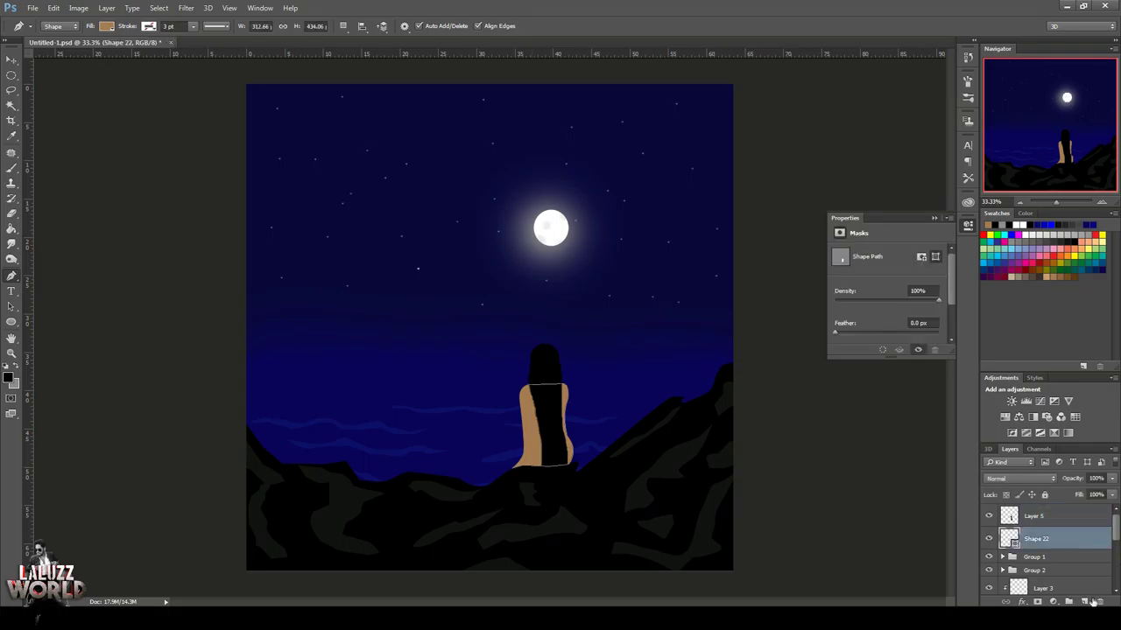
{"action": "left_click", "coordinate": [1054, 518]}
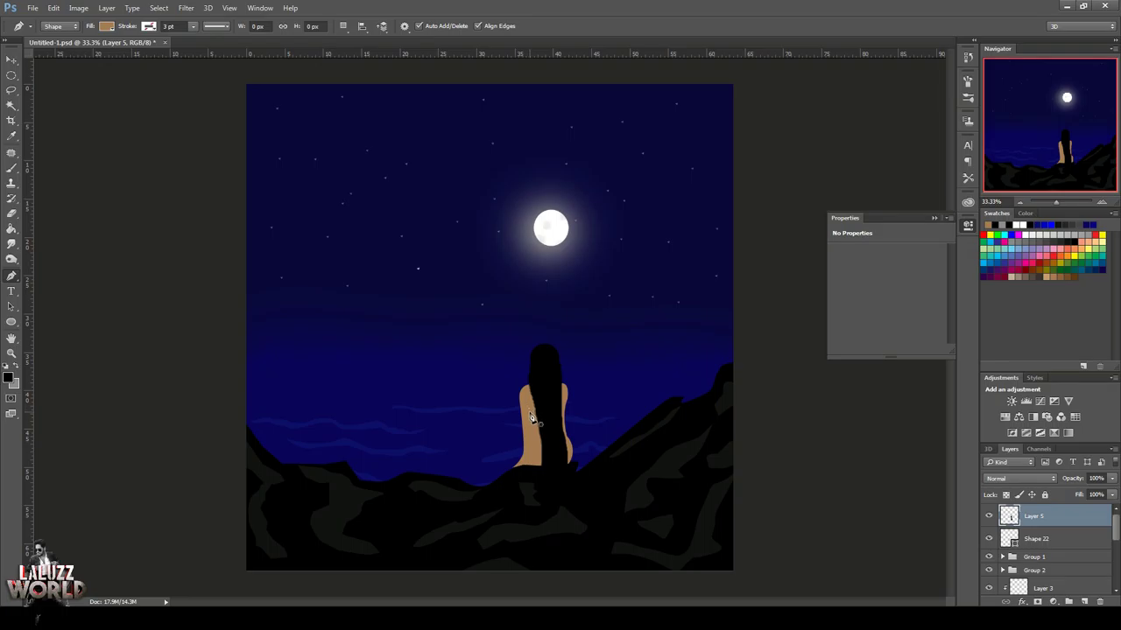
Adjust the body's fill colour, trying a lighter tan then a darker brown.
{"action": "left_click", "coordinate": [110, 26]}
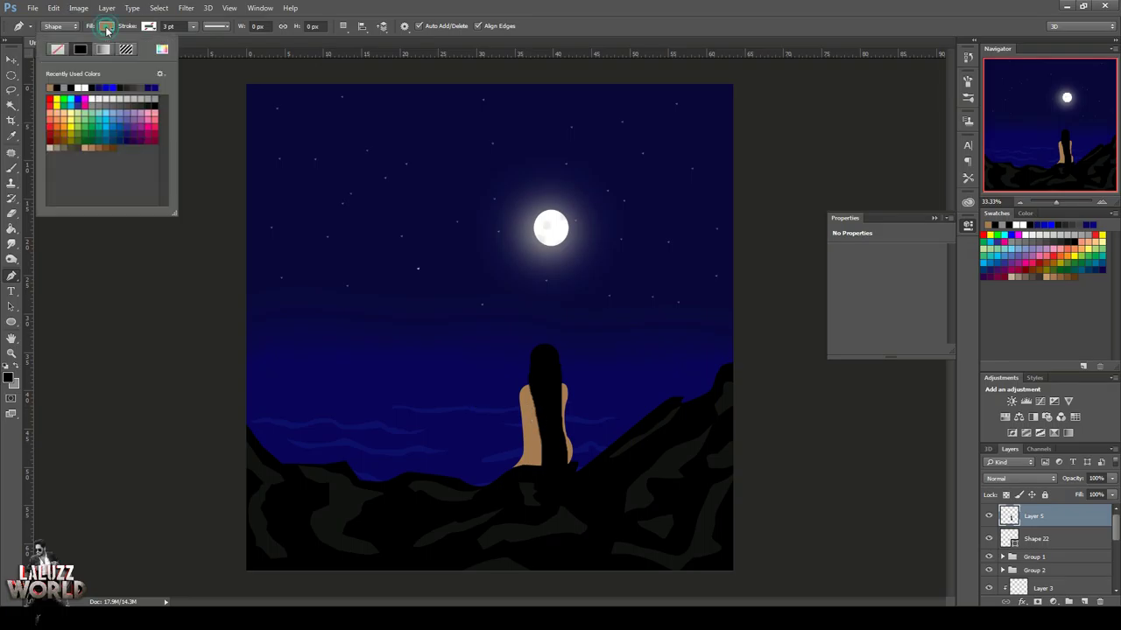
{"action": "left_click", "coordinate": [161, 51]}
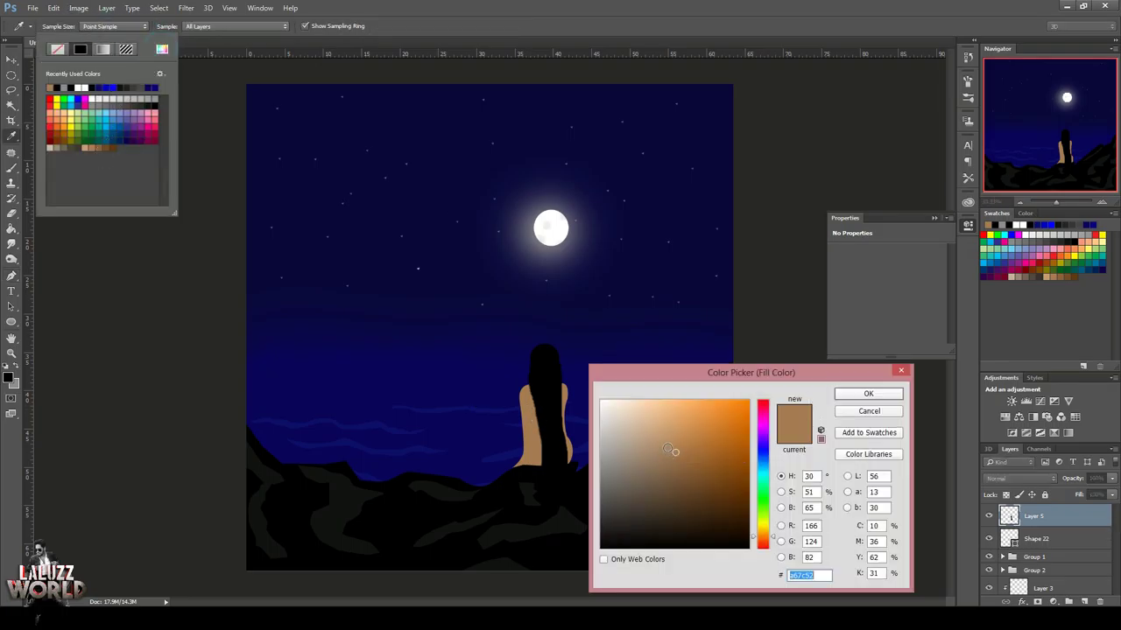
{"action": "left_click_drag", "start_coordinate": [675, 452], "coordinate": [679, 427]}
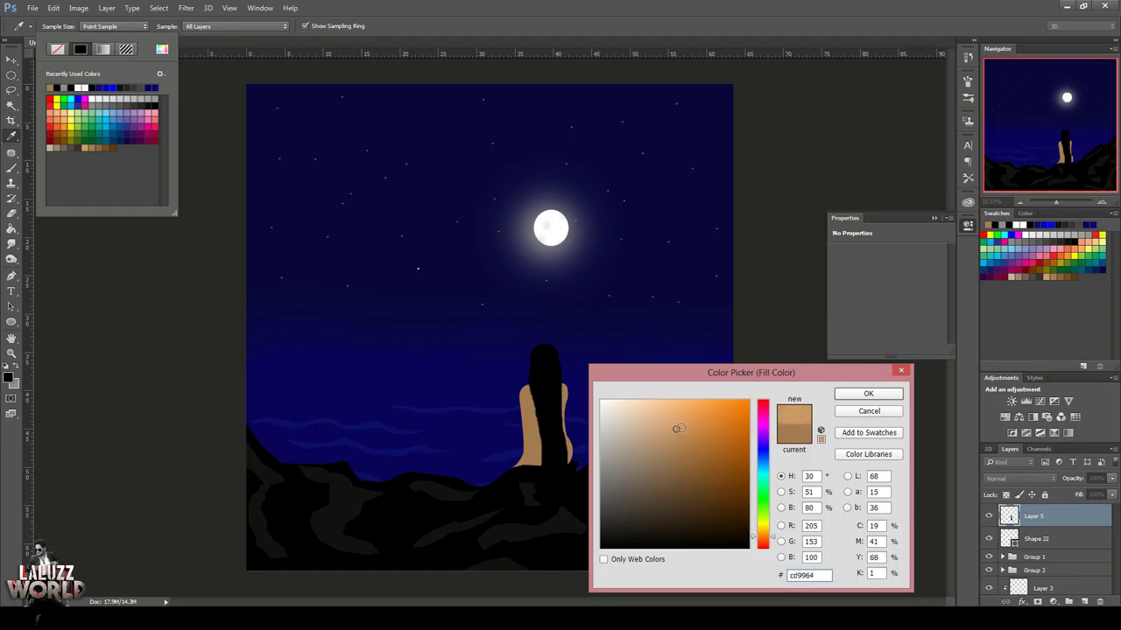
{"action": "key", "text": "Return"}
{"action": "left_click", "coordinate": [103, 28]}
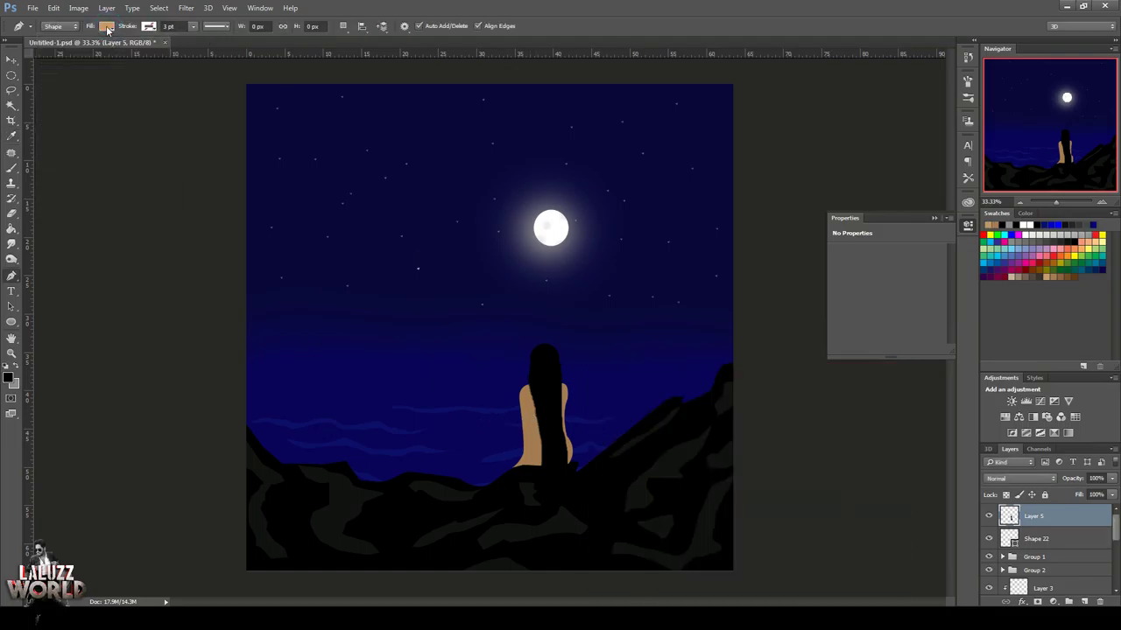
{"action": "left_click", "coordinate": [106, 26]}
{"action": "left_click", "coordinate": [161, 49]}
{"action": "left_click", "coordinate": [705, 487]}
{"action": "left_click", "coordinate": [866, 394]}
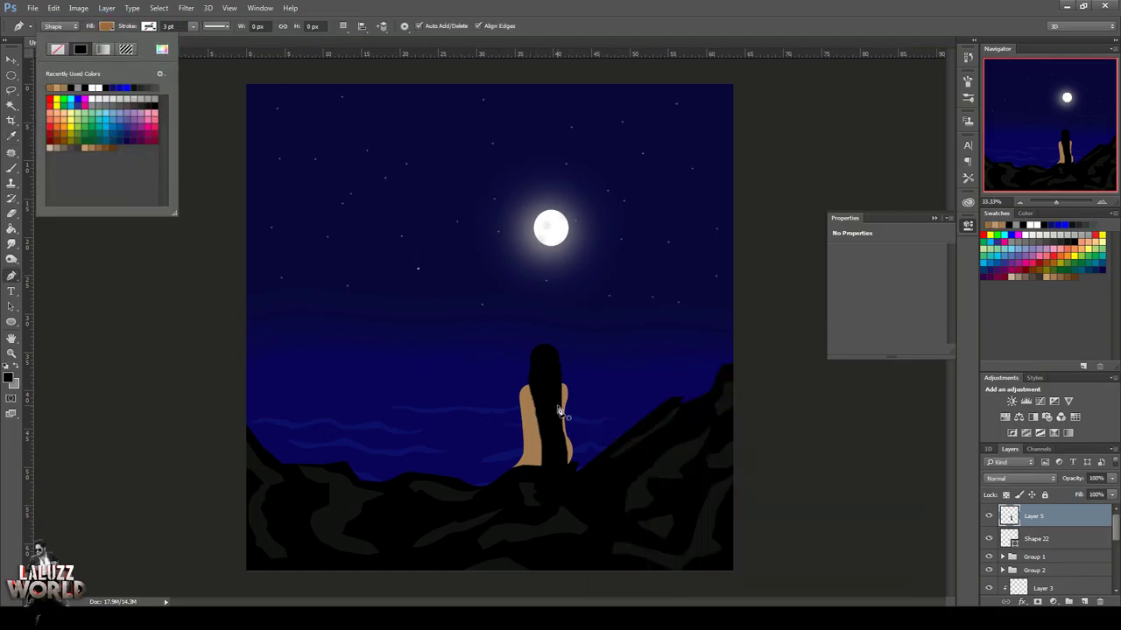
{"action": "scroll", "coordinate": [541, 392], "scroll_direction": "up", "scroll_amount": 2}
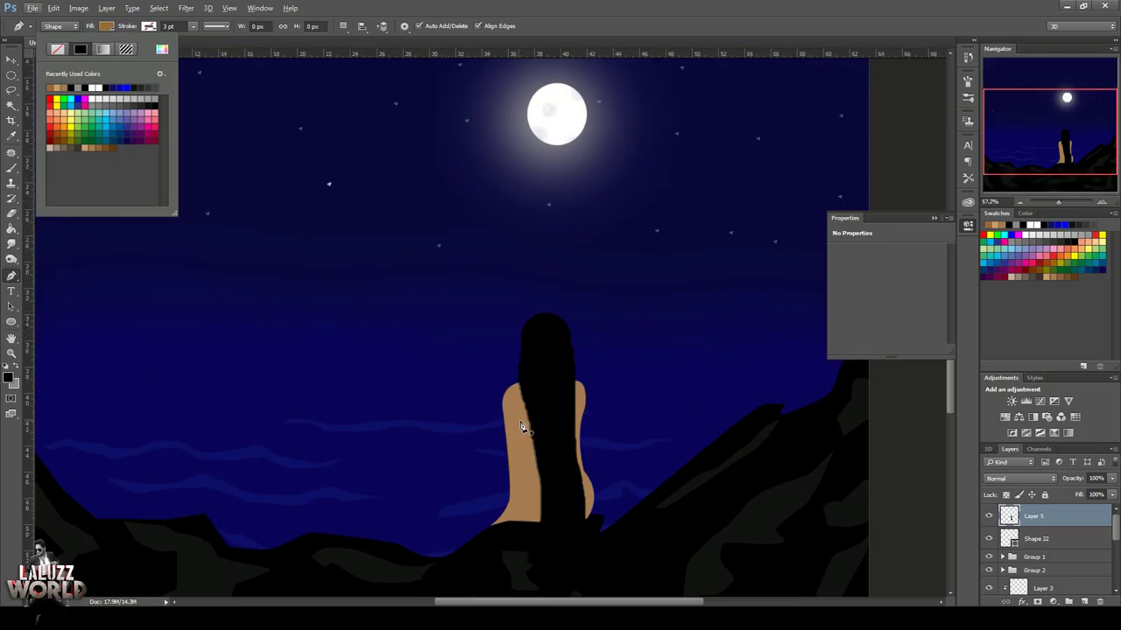
Draw thin shape paths down the woman's back and near her hips.
{"action": "left_click", "coordinate": [520, 432]}
{"action": "left_click", "coordinate": [526, 498]}
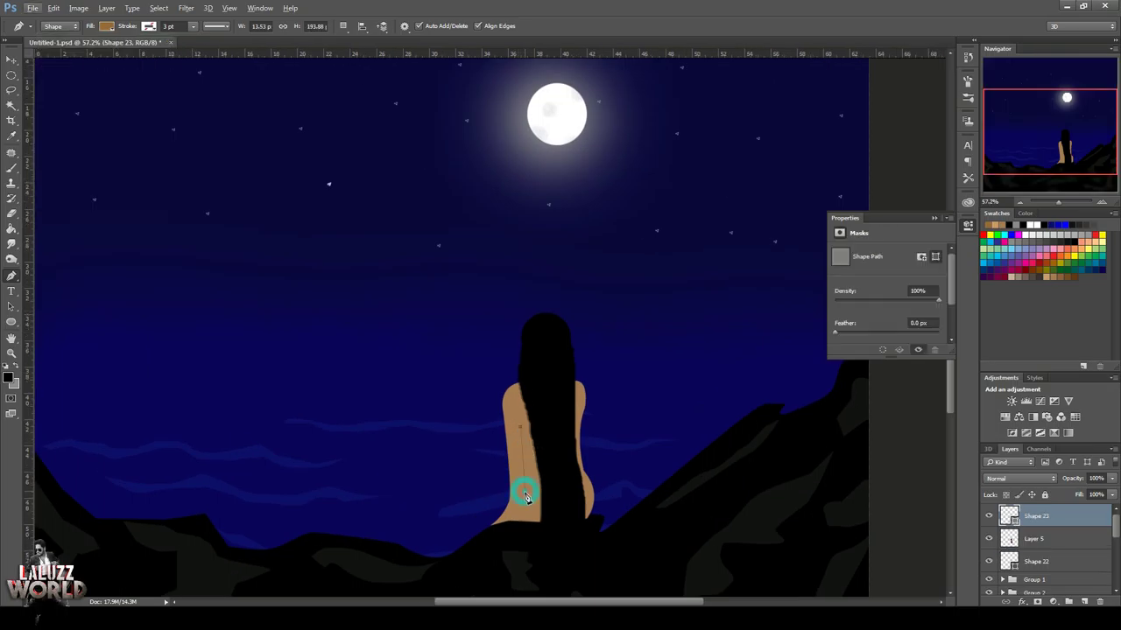
{"action": "left_click", "coordinate": [521, 520]}
{"action": "key", "text": "ctrl+z"}
{"action": "left_click", "coordinate": [526, 497], "text": "alt"}
{"action": "left_click", "coordinate": [502, 531]}
{"action": "left_click", "coordinate": [514, 511]}
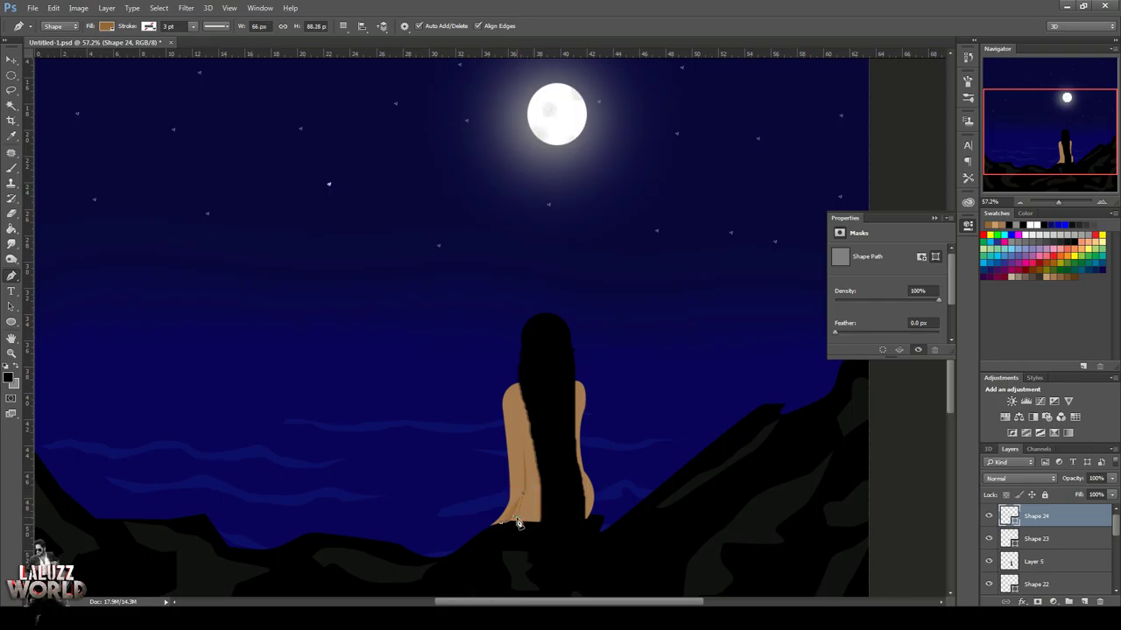
{"action": "left_click", "coordinate": [502, 531]}
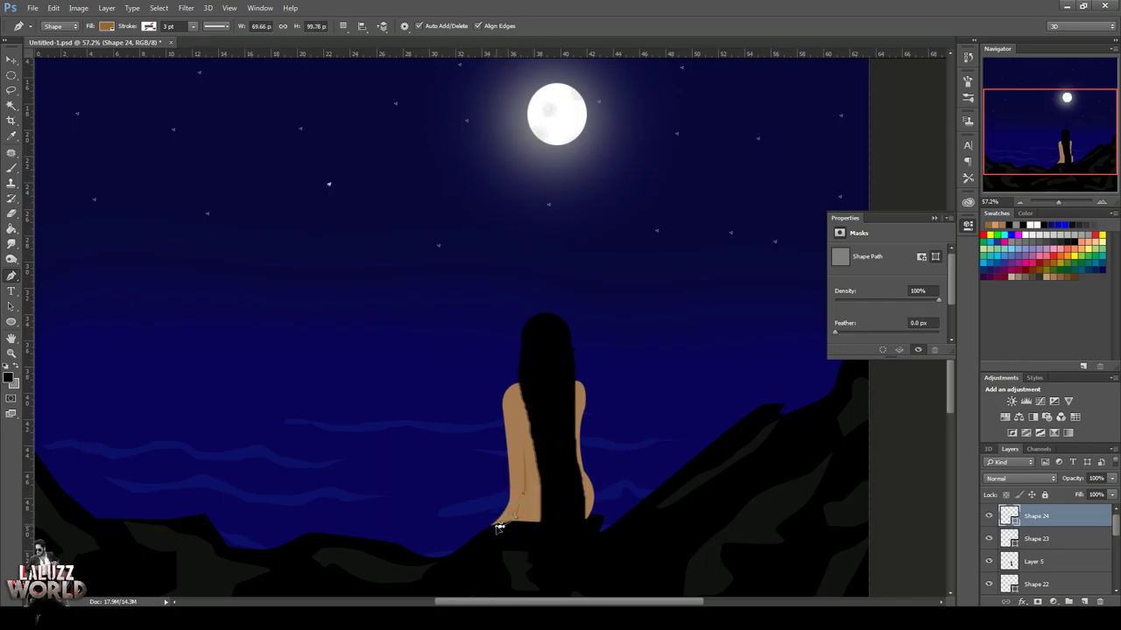
Reorder the back-detail shape layers so Shape 24 sits below Shape 22.
{"action": "left_click_drag", "start_coordinate": [1035, 516], "coordinate": [1062, 570]}
{"action": "left_click_drag", "start_coordinate": [1067, 523], "coordinate": [1053, 553]}
{"action": "scroll", "coordinate": [1053, 543], "scroll_direction": "up", "scroll_amount": 1}
{"action": "left_click", "coordinate": [1051, 521]}
{"action": "scroll", "coordinate": [1049, 539], "scroll_direction": "down", "scroll_amount": 2}
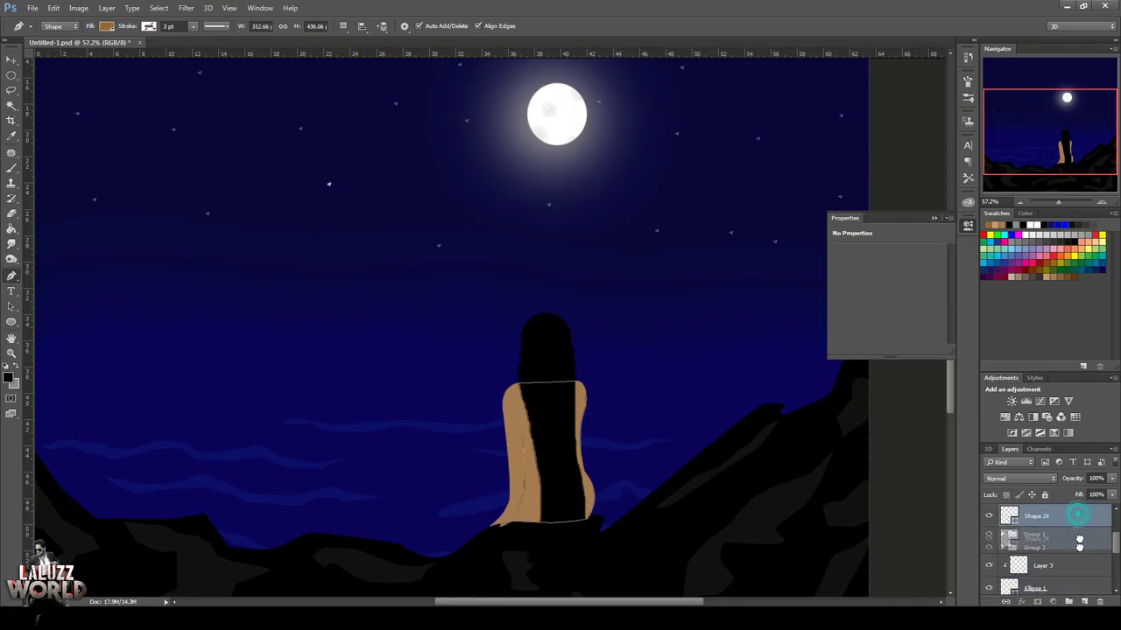
{"action": "scroll", "coordinate": [1049, 538], "scroll_direction": "down", "scroll_amount": 3}
{"action": "scroll", "coordinate": [1050, 541], "scroll_direction": "up", "scroll_amount": 5}
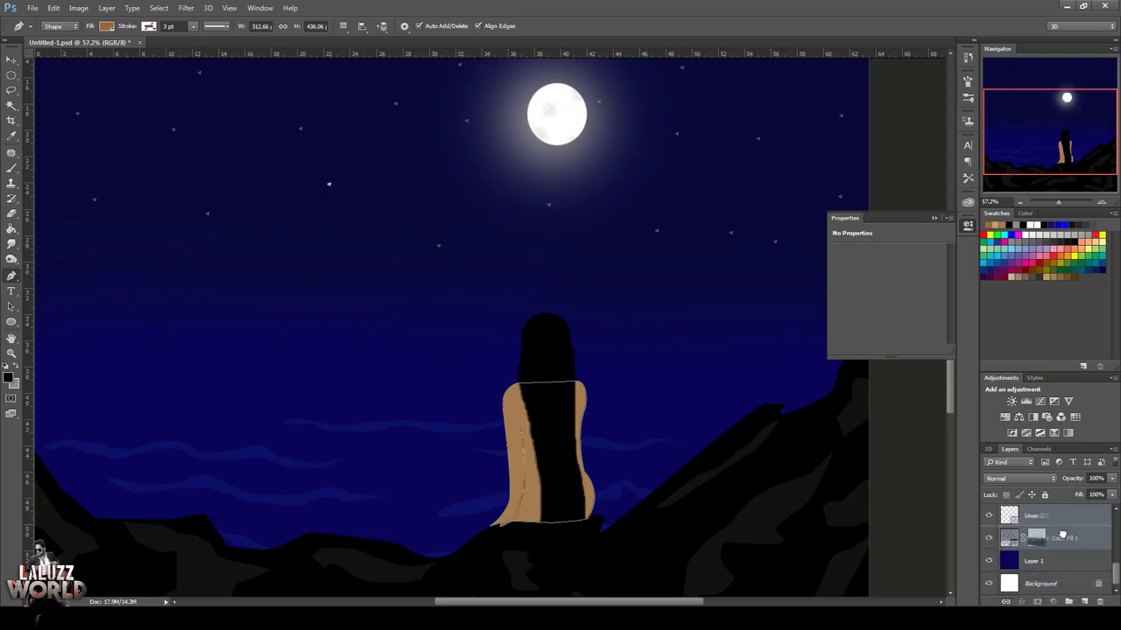
{"action": "left_click", "coordinate": [1051, 540], "text": "shift"}
{"action": "scroll", "coordinate": [1050, 540], "scroll_direction": "up", "scroll_amount": 5}
{"action": "left_click", "coordinate": [1061, 573]}
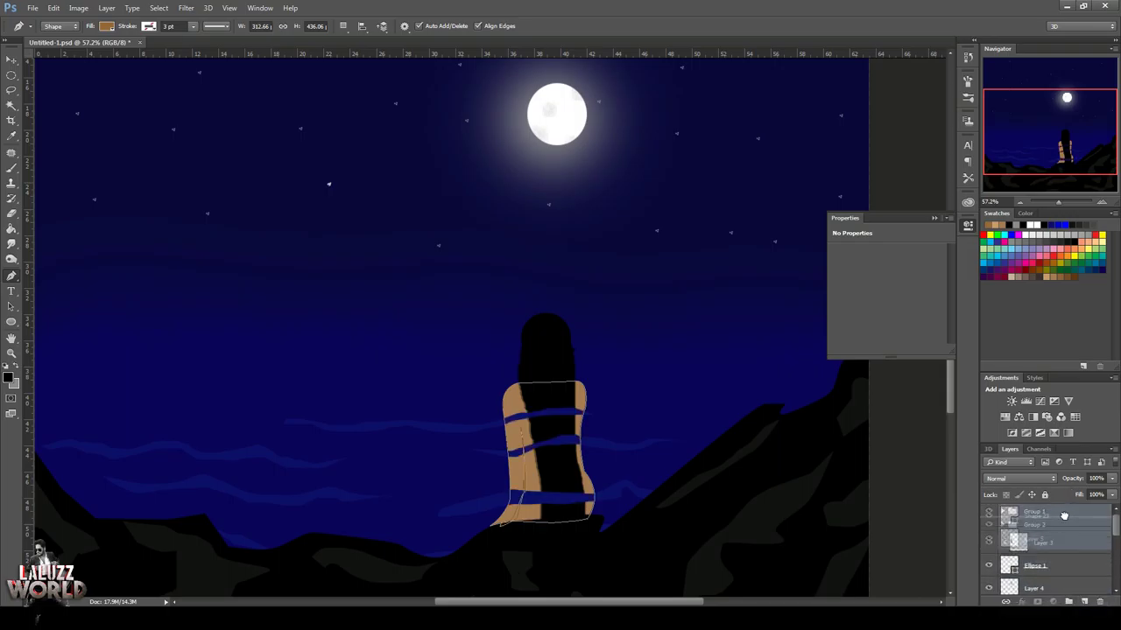
{"action": "left_click_drag", "start_coordinate": [1057, 574], "coordinate": [1051, 526]}
{"action": "left_click", "coordinate": [385, 522]}
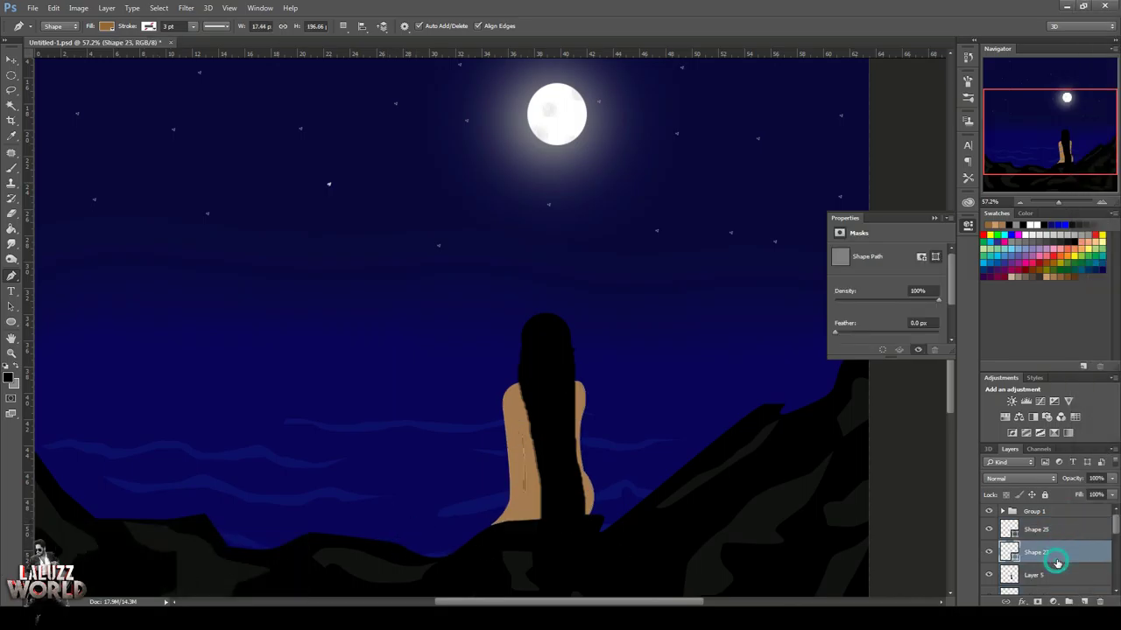
{"action": "left_click_drag", "start_coordinate": [1055, 569], "coordinate": [1056, 543]}
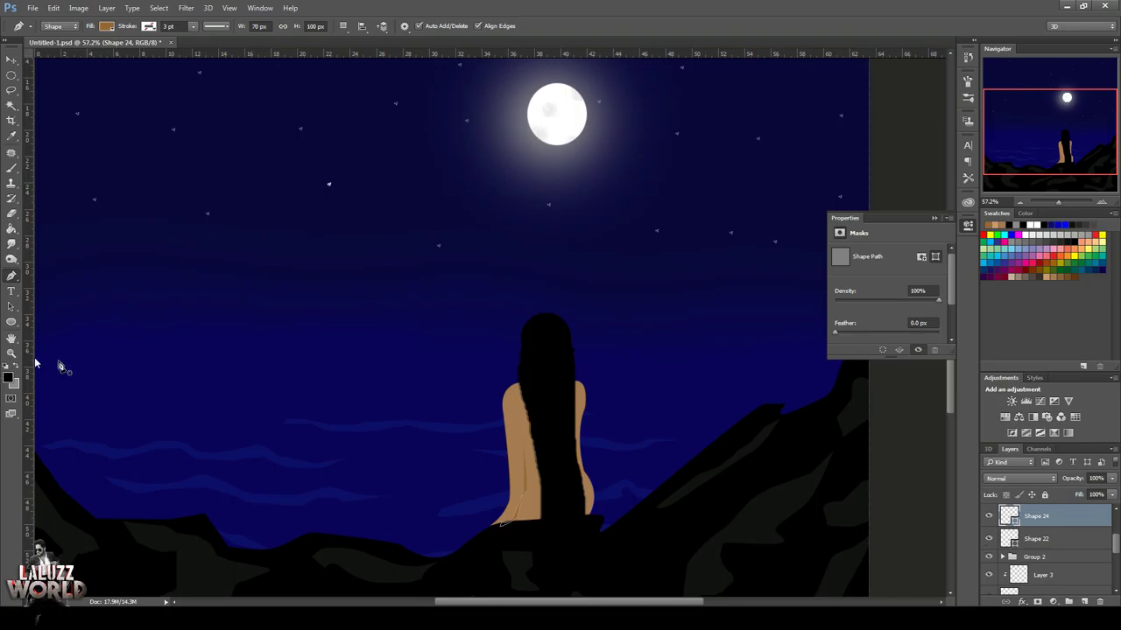
Free Transform the small hip shape, then add new Layer 6 above the body.
{"action": "left_click", "coordinate": [11, 59]}
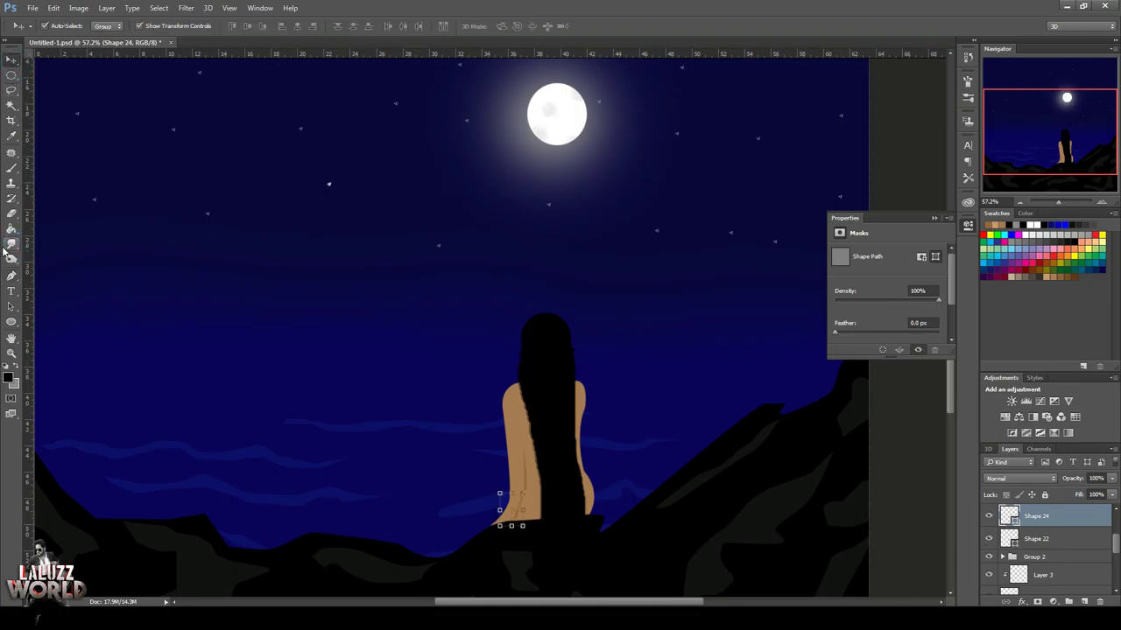
{"action": "left_click", "coordinate": [12, 275]}
{"action": "scroll", "coordinate": [1099, 539], "scroll_direction": "up", "scroll_amount": 2}
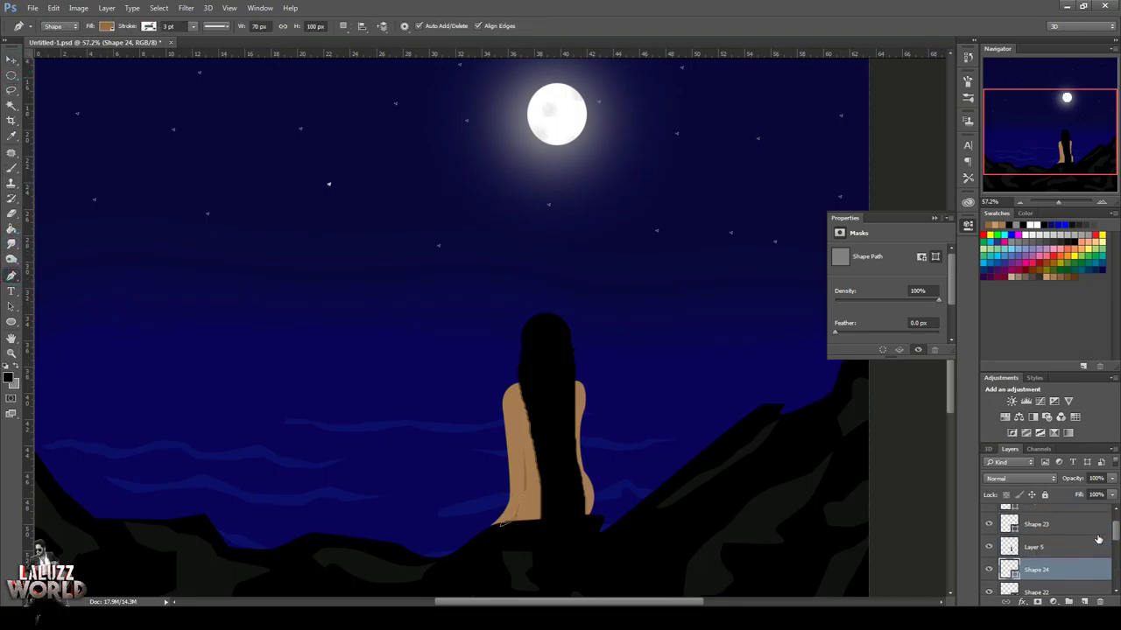
{"action": "scroll", "coordinate": [1072, 538], "scroll_direction": "up", "scroll_amount": 1}
{"action": "left_click", "coordinate": [12, 59]}
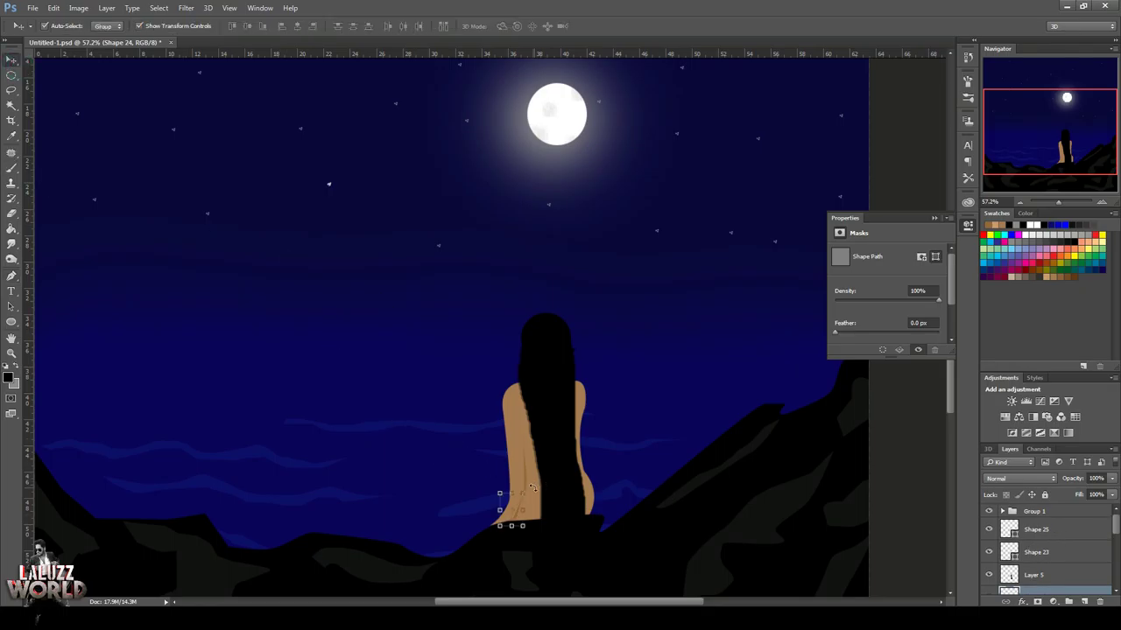
{"action": "key", "text": "ctrl+t"}
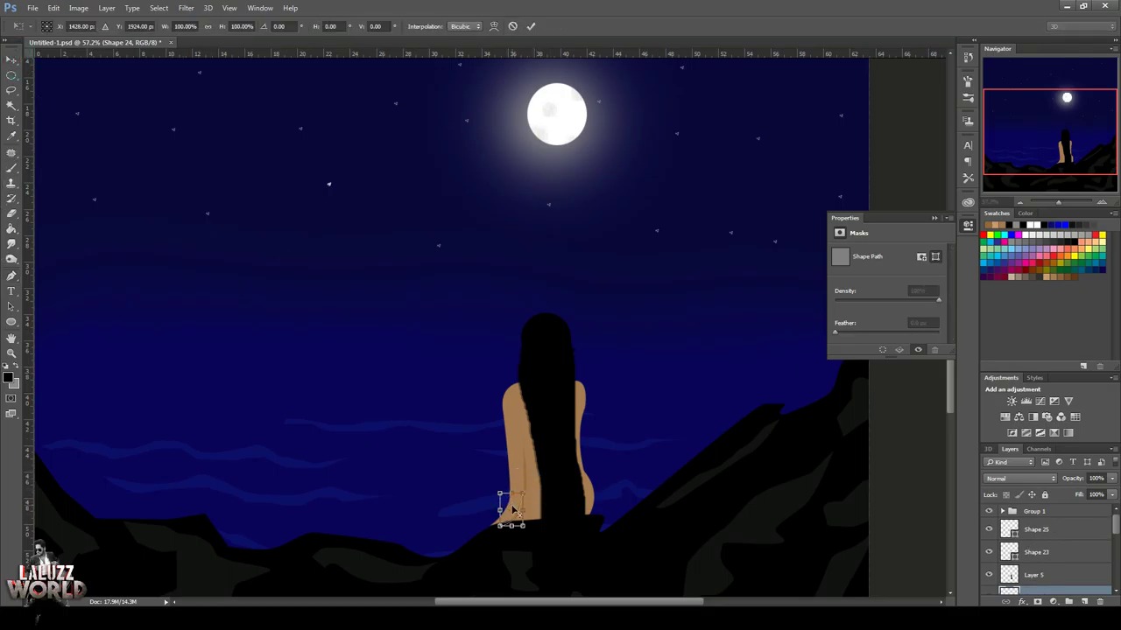
{"action": "key", "text": "Return"}
{"action": "left_click", "coordinate": [468, 347]}
{"action": "left_click", "coordinate": [528, 419]}
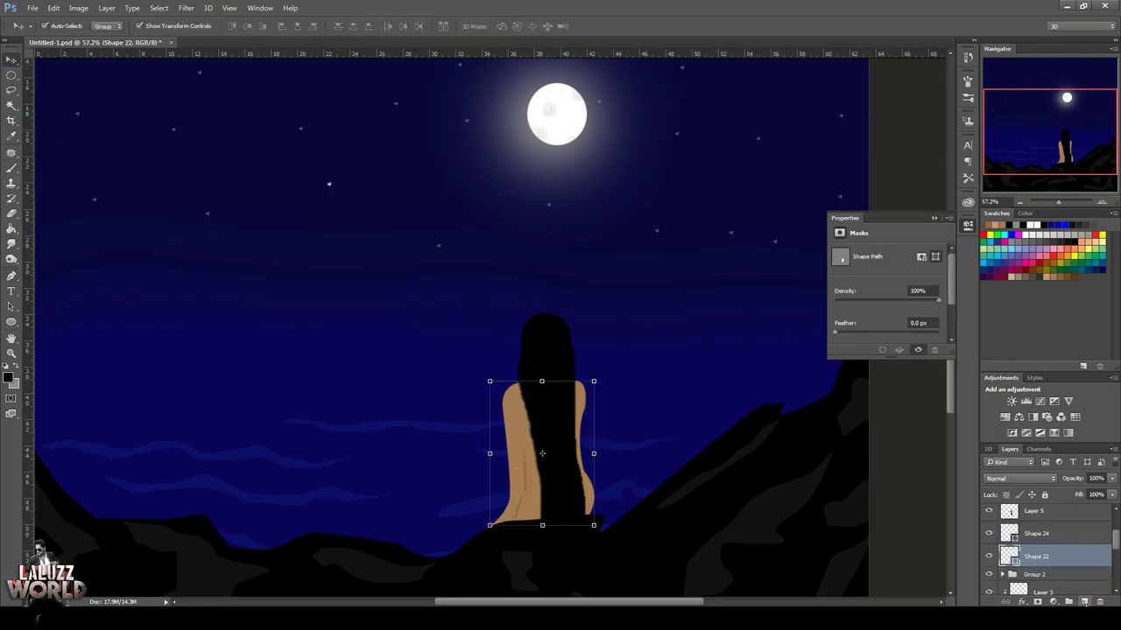
{"action": "left_click", "coordinate": [1082, 598]}
{"action": "right_click", "coordinate": [1070, 516]}
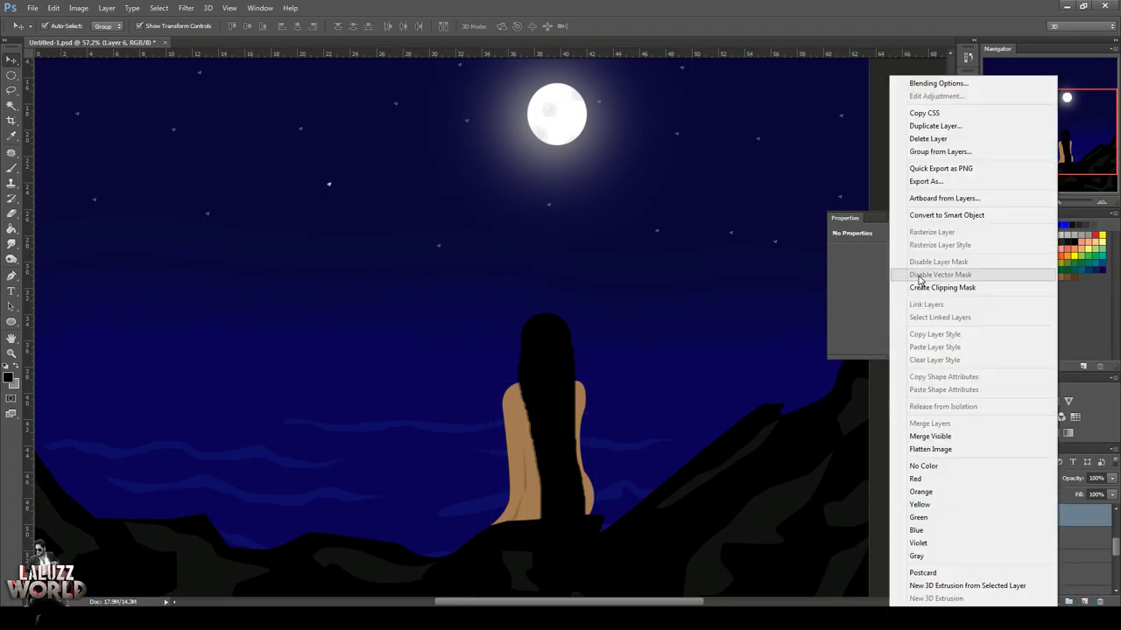
Clip Layer 6 to the body and set the paint colour to dark red #910707.
{"action": "key", "text": "Escape"}
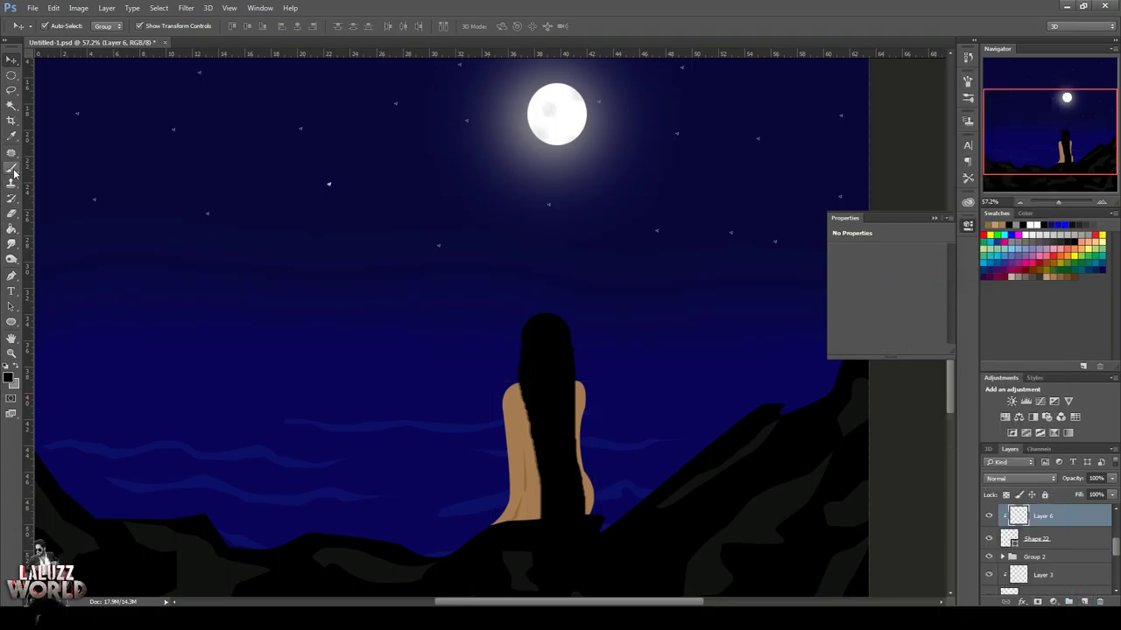
{"action": "left_click", "coordinate": [11, 167]}
{"action": "left_click", "coordinate": [53, 26]}
{"action": "left_click", "coordinate": [8, 377]}
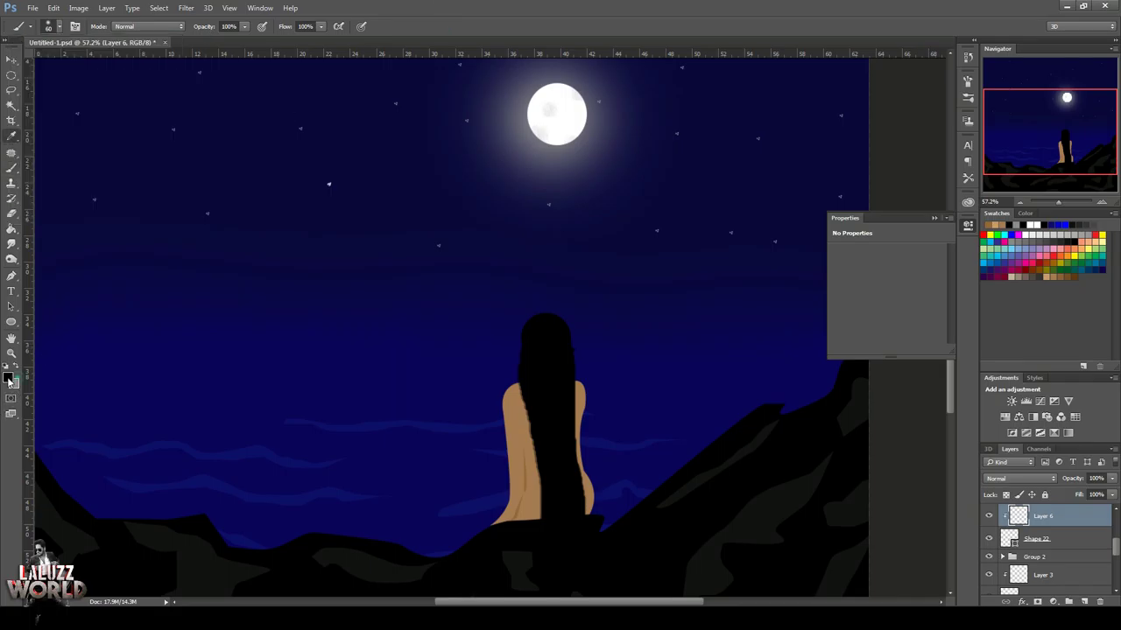
{"action": "left_click", "coordinate": [763, 412]}
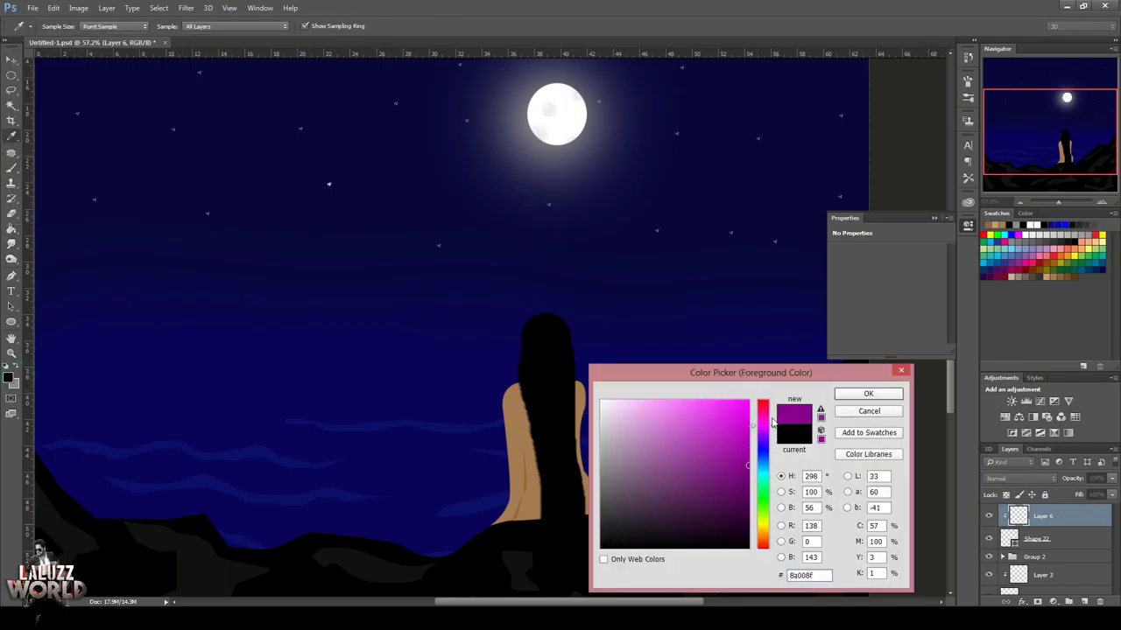
{"action": "left_click_drag", "start_coordinate": [763, 411], "coordinate": [763, 400]}
{"action": "left_click", "coordinate": [741, 464]}
{"action": "left_click", "coordinate": [868, 393]}
Discard a test stroke on the hips and recreate an empty paint layer clipped to Shape 22.
{"action": "mouse_move", "coordinate": [527, 485]}
{"action": "left_mouse_down"}
{"action": "mouse_move", "coordinate": [588, 508]}
{"action": "mouse_move", "coordinate": [518, 515]}
{"action": "left_mouse_up"}
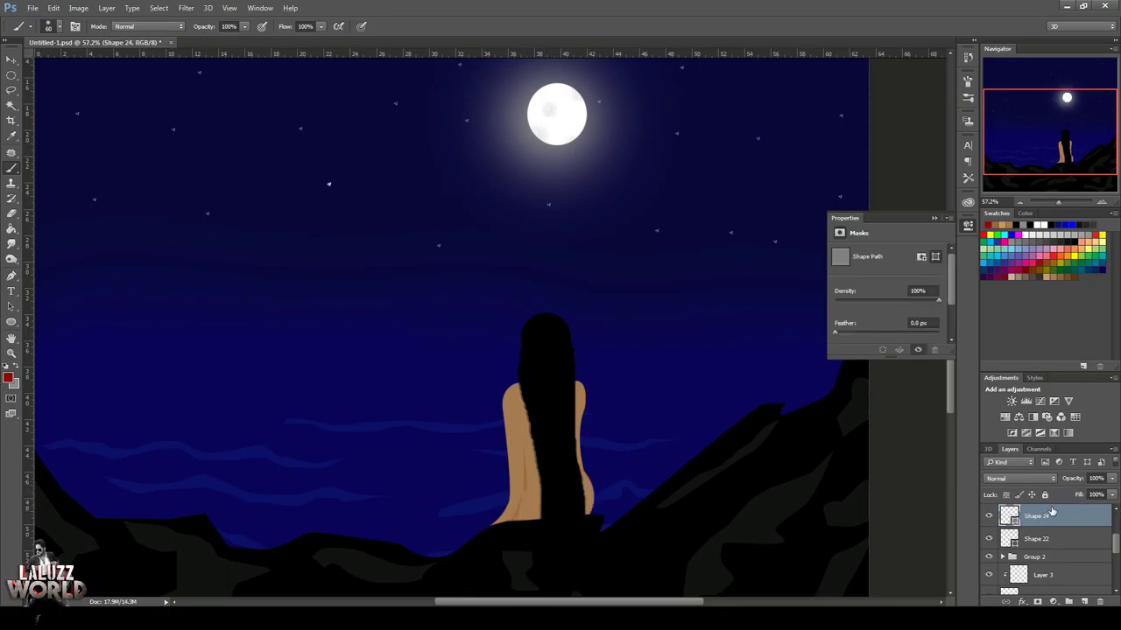
{"action": "scroll", "coordinate": [1057, 525], "scroll_direction": "up", "scroll_amount": 1}
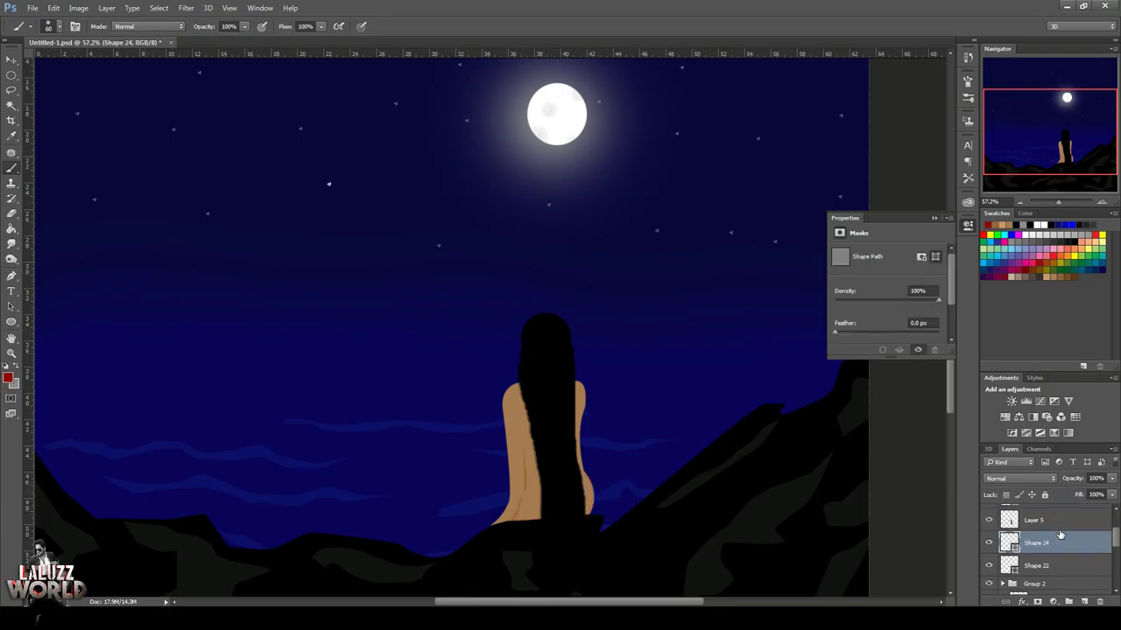
{"action": "key", "text": "v"}
{"action": "key", "text": "Delete"}
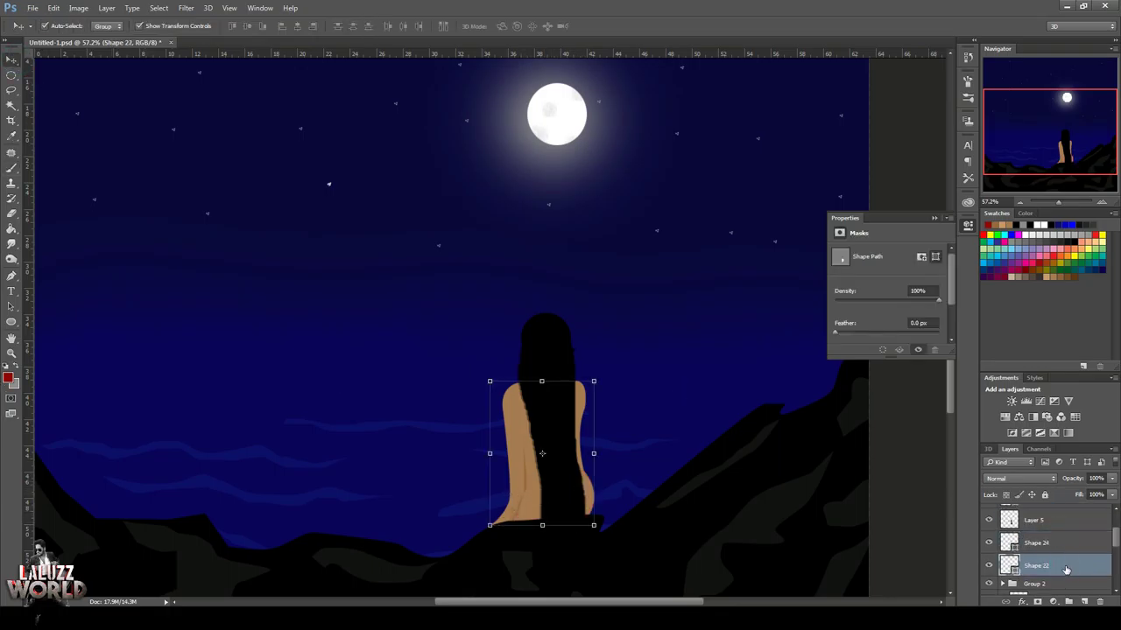
{"action": "key", "text": "ctrl+shift+alt+n"}
{"action": "right_click", "coordinate": [1064, 523]}
{"action": "left_click", "coordinate": [932, 288]}
Brush a dark red garment over her hips and a strap across her back.
{"action": "key", "text": "b"}
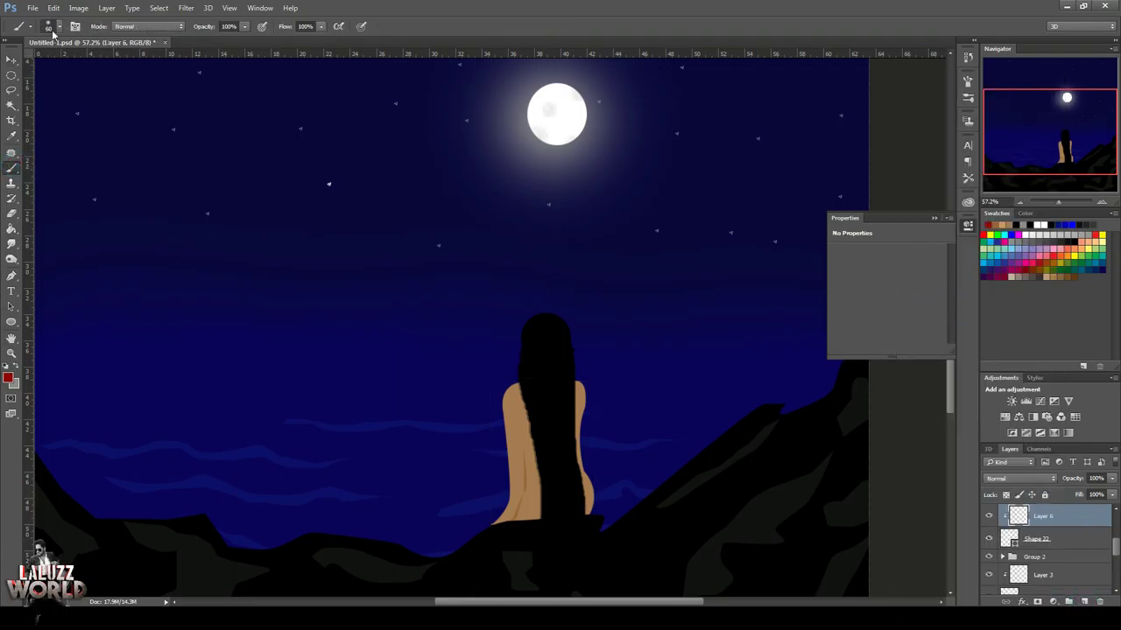
{"action": "left_click", "coordinate": [54, 26]}
{"action": "double_click", "coordinate": [64, 142]}
{"action": "mouse_move", "coordinate": [529, 511]}
{"action": "left_mouse_down"}
{"action": "mouse_move", "coordinate": [587, 481]}
{"action": "mouse_move", "coordinate": [542, 525]}
{"action": "mouse_move", "coordinate": [520, 520]}
{"action": "mouse_move", "coordinate": [530, 500]}
{"action": "mouse_move", "coordinate": [551, 497]}
{"action": "left_mouse_up"}
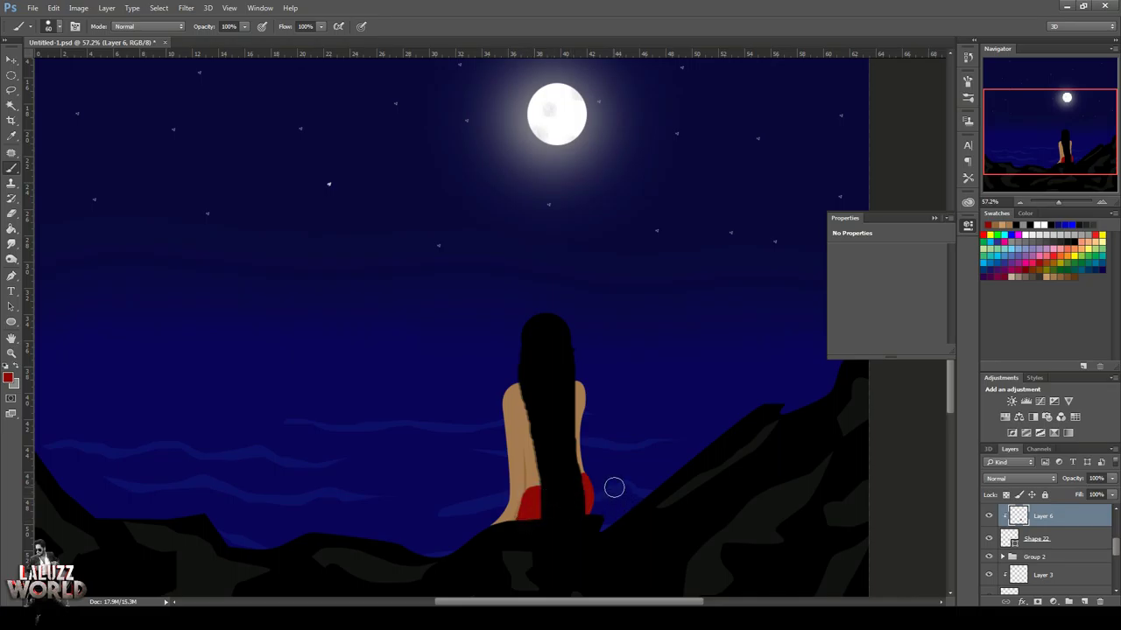
{"action": "left_click", "coordinate": [8, 378]}
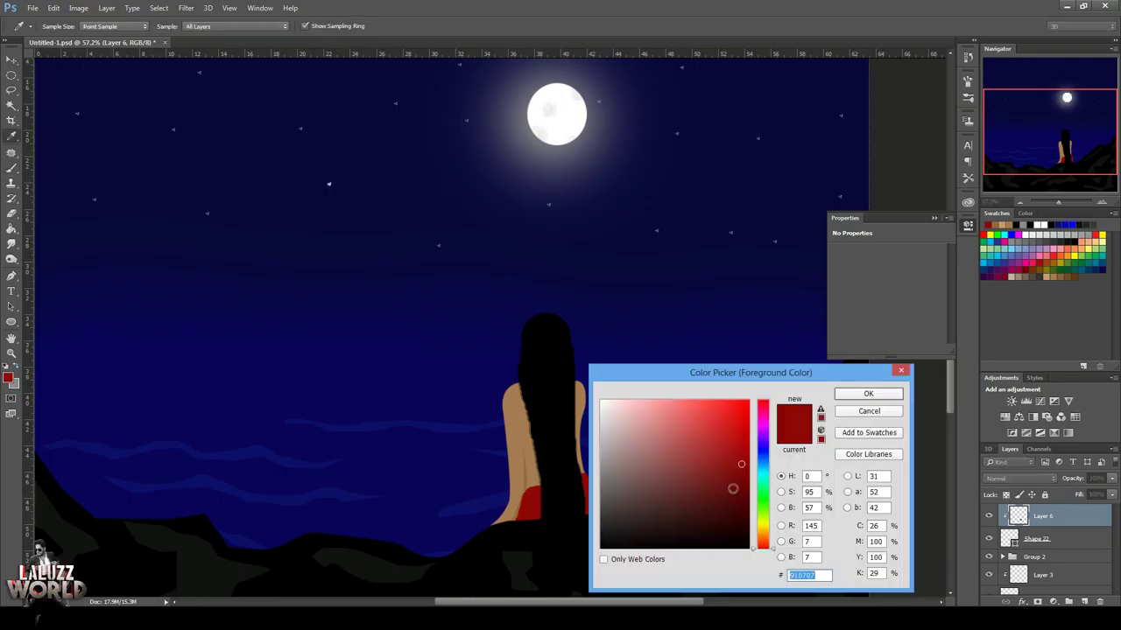
{"action": "left_click", "coordinate": [867, 394]}
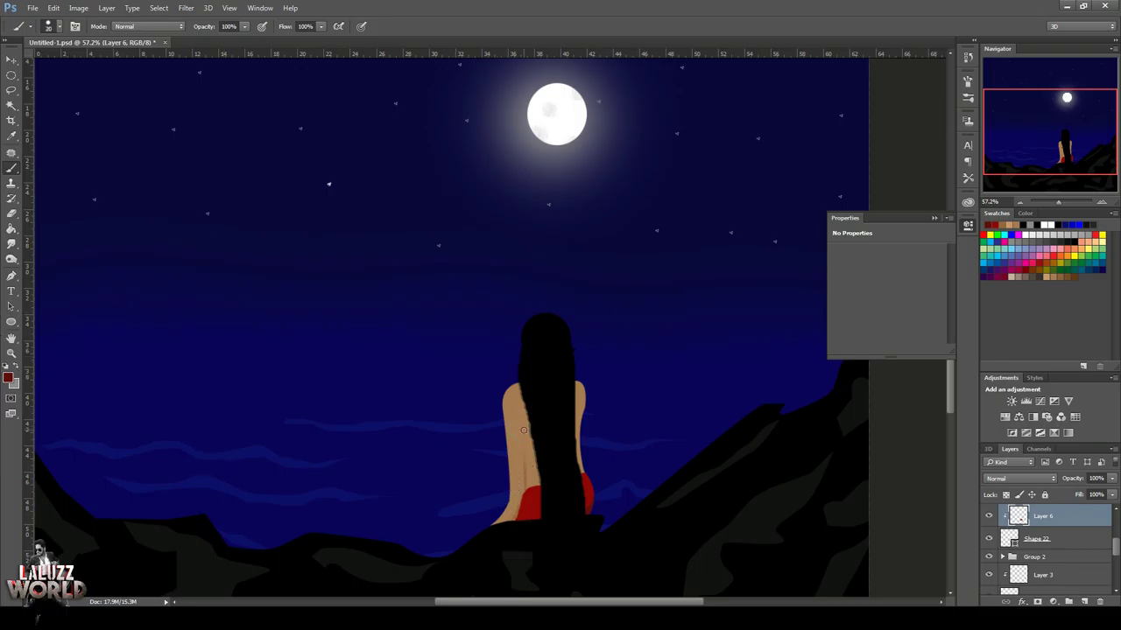
Recheck the paint colour and add a new empty layer above the group.
{"action": "left_click", "coordinate": [9, 377]}
{"action": "key", "text": "Escape"}
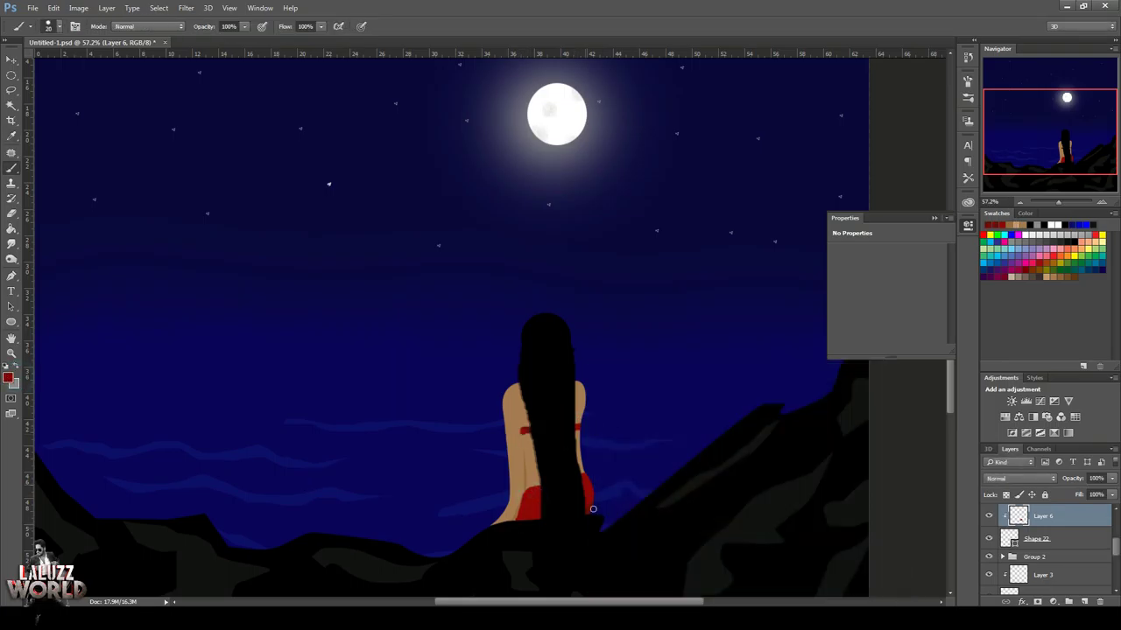
{"action": "left_click", "coordinate": [9, 377]}
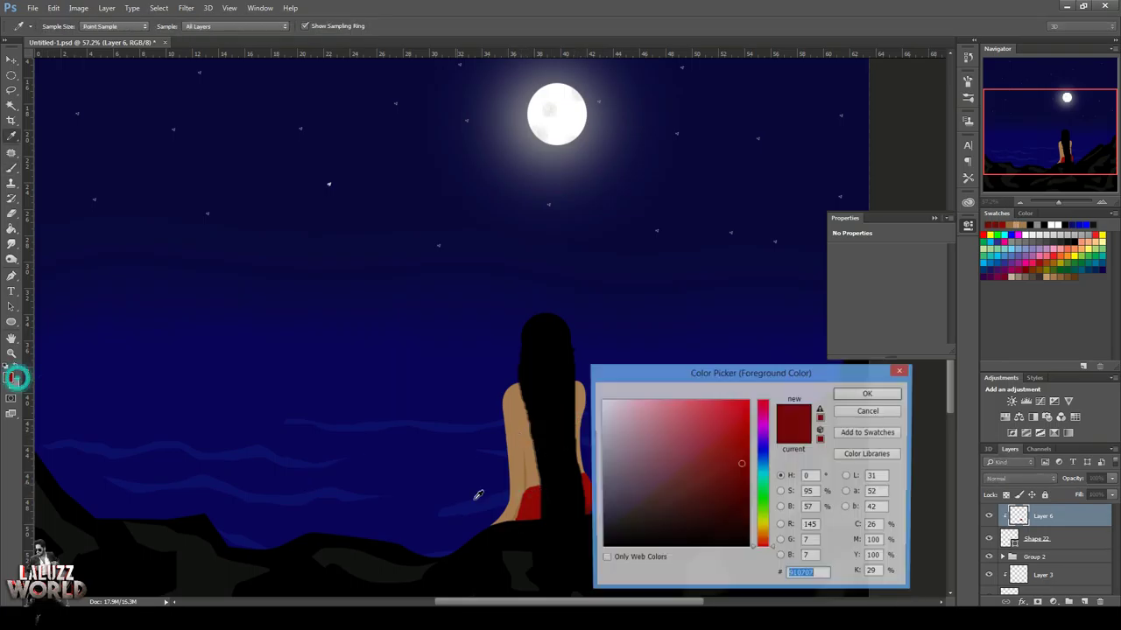
{"action": "key", "text": "Escape"}
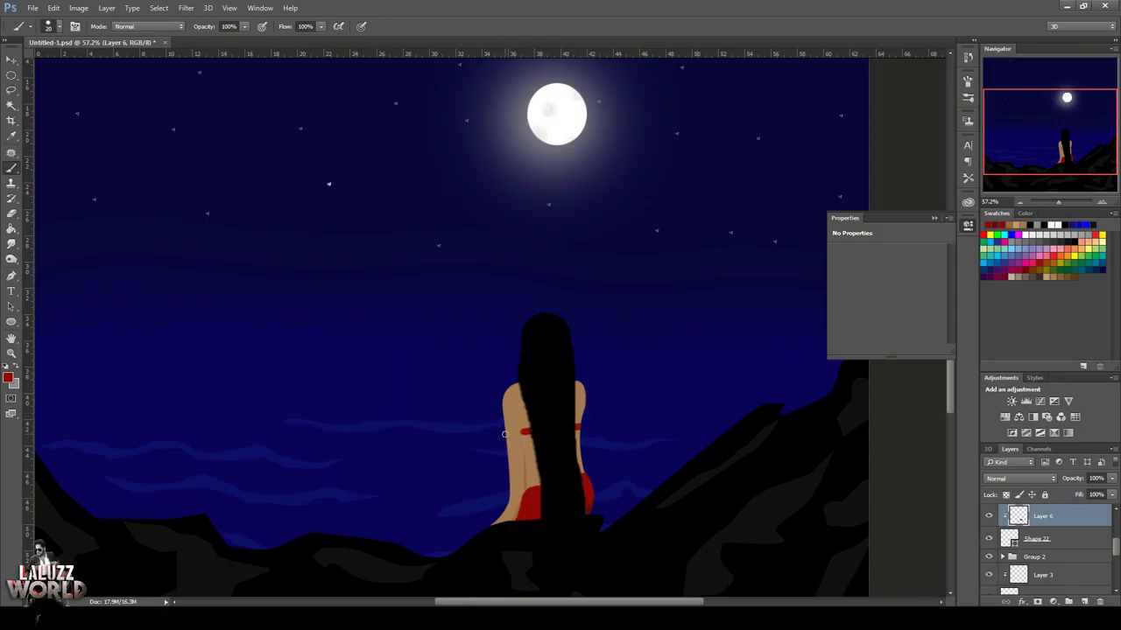
{"action": "key", "text": "Delete"}
{"action": "key", "text": "Delete"}
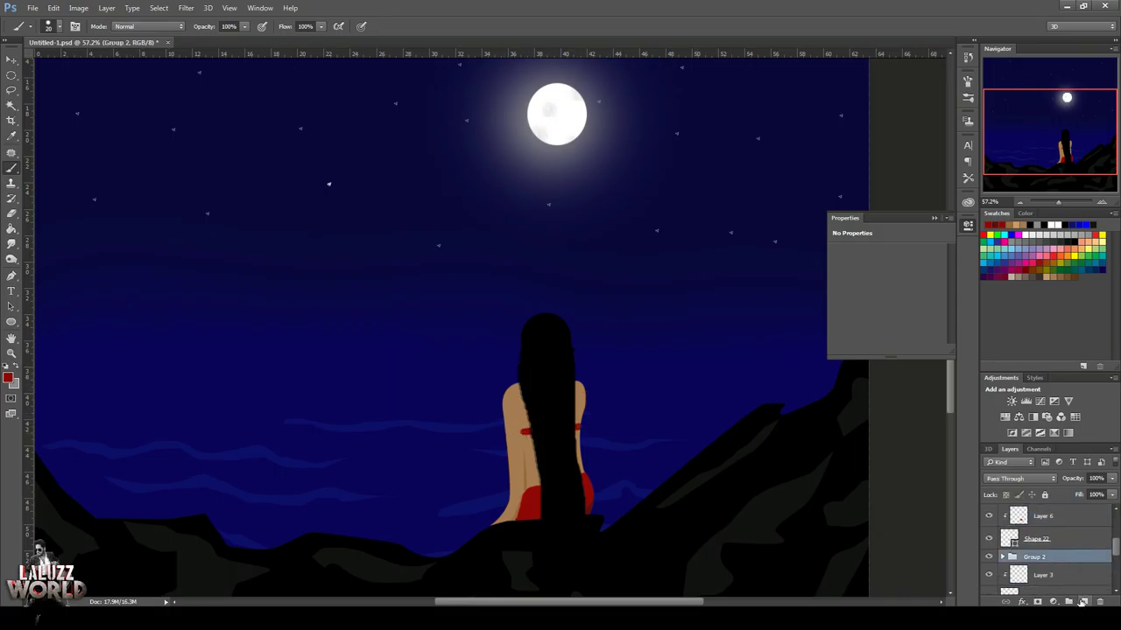
{"action": "left_click", "coordinate": [1084, 601]}
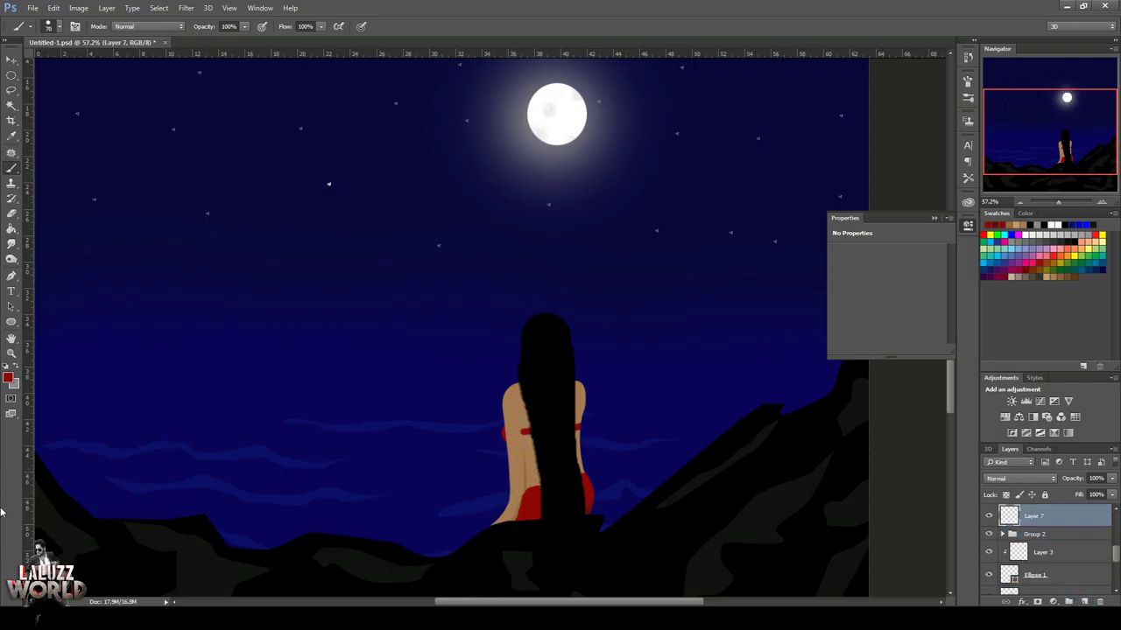
On Layer 5, smudge the hair's edge softly into the woman's back and red dress.
{"action": "left_click", "coordinate": [11, 59]}
{"action": "left_click", "coordinate": [557, 473]}
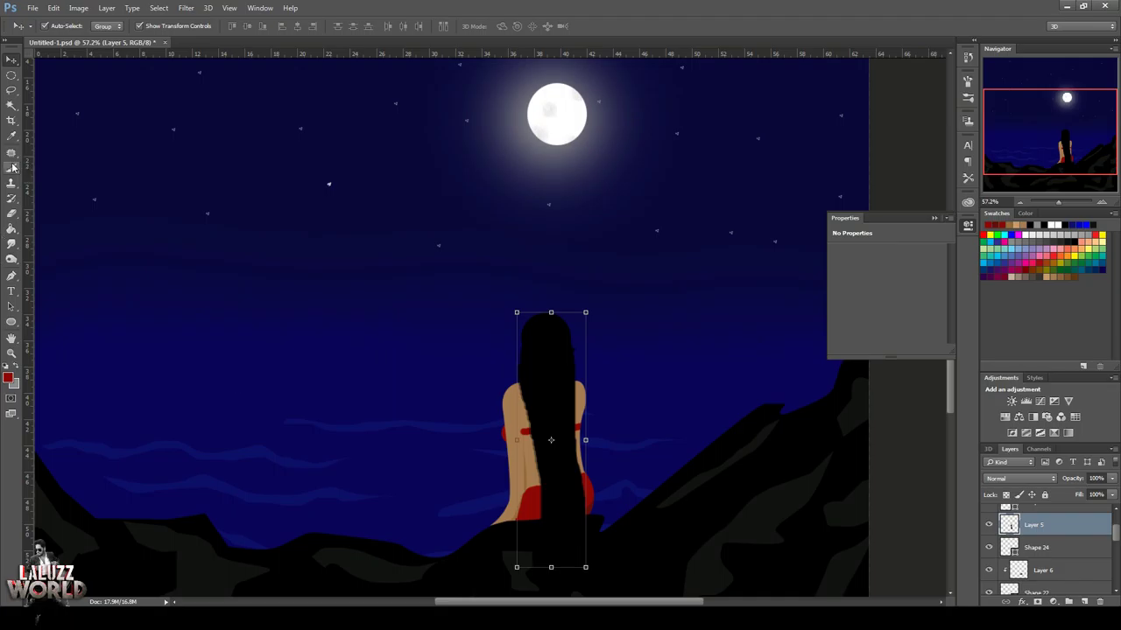
{"action": "left_click", "coordinate": [12, 243]}
{"action": "left_click_drag", "start_coordinate": [551, 468], "coordinate": [535, 455]}
{"action": "mouse_move", "coordinate": [535, 410]}
{"action": "left_mouse_down"}
{"action": "mouse_move", "coordinate": [532, 443]}
{"action": "mouse_move", "coordinate": [522, 433]}
{"action": "left_mouse_up"}
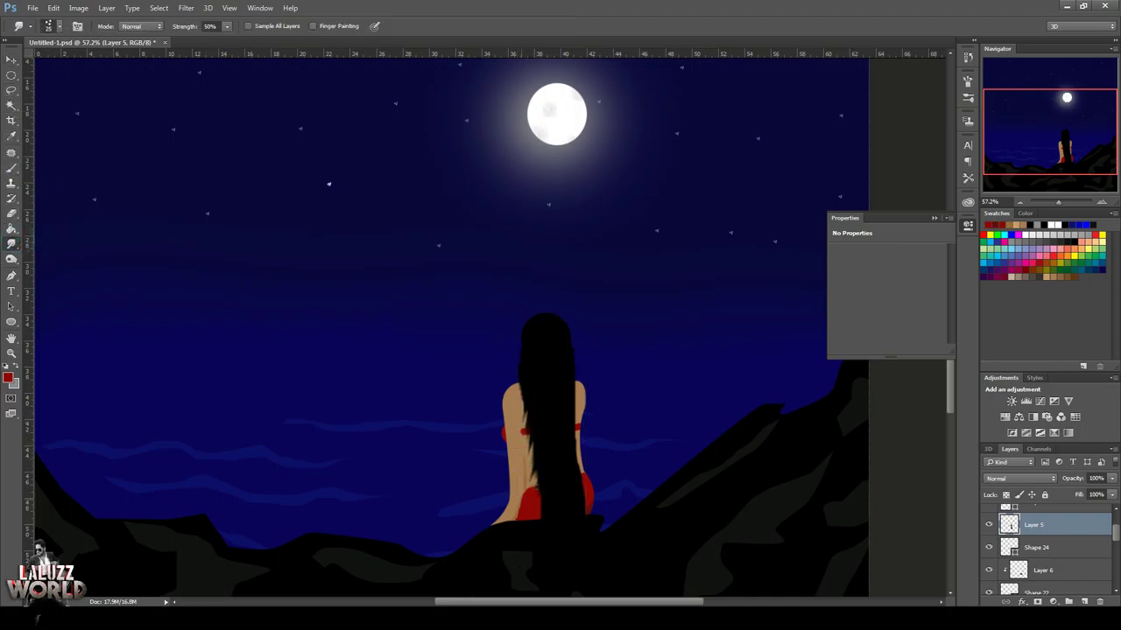
{"action": "left_click_drag", "start_coordinate": [531, 498], "coordinate": [522, 485]}
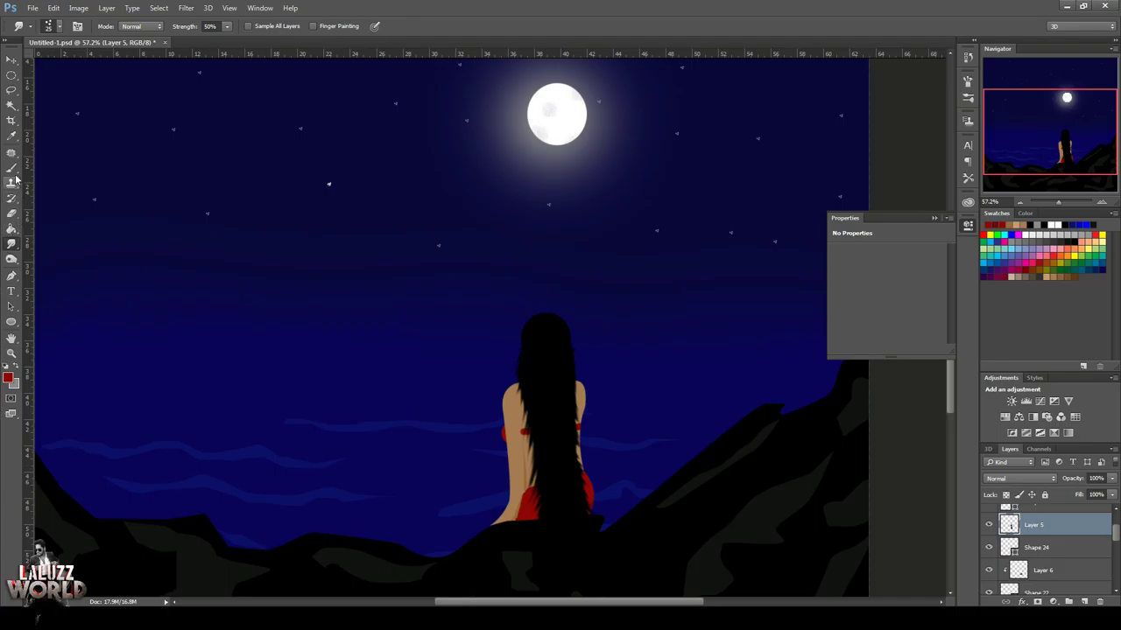
Expand Group 1 and add a new empty Layer 8 above Shape 14.
{"action": "key", "text": "v"}
{"action": "left_click", "coordinate": [456, 575]}
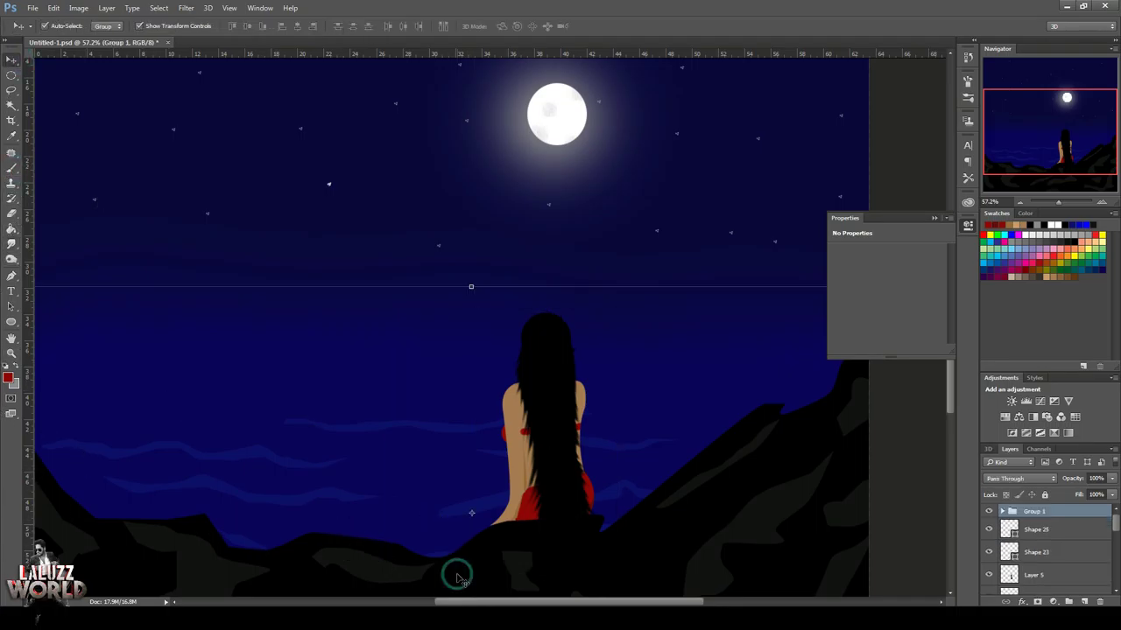
{"action": "left_click", "coordinate": [1003, 511]}
{"action": "left_click", "coordinate": [1050, 532]}
{"action": "left_click", "coordinate": [1084, 602]}
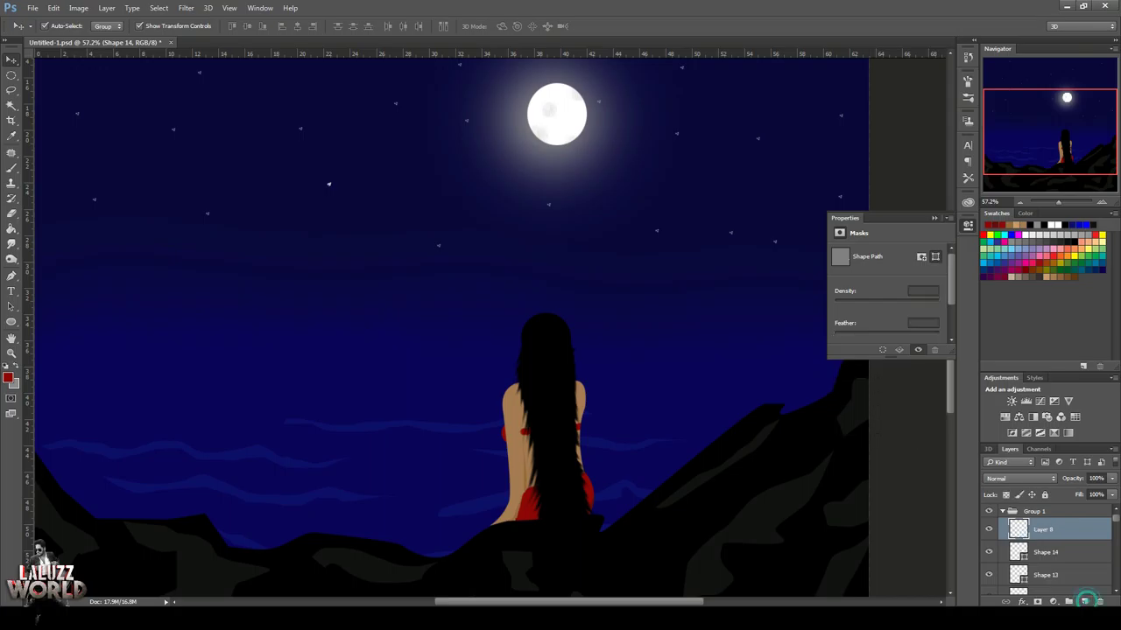
Use the Brush tool on Layer 8 with foreground colour black (000000).
{"action": "left_click", "coordinate": [11, 167]}
{"action": "left_click_drag", "start_coordinate": [481, 537], "coordinate": [494, 534]}
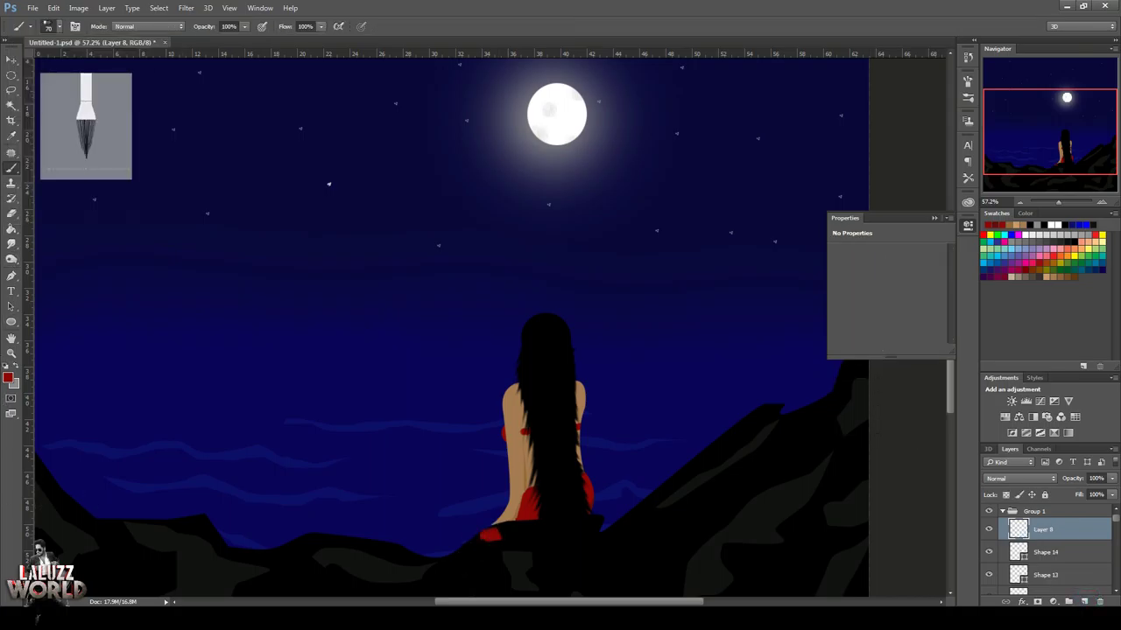
{"action": "left_click", "coordinate": [8, 378]}
{"action": "type", "text": "000000"}
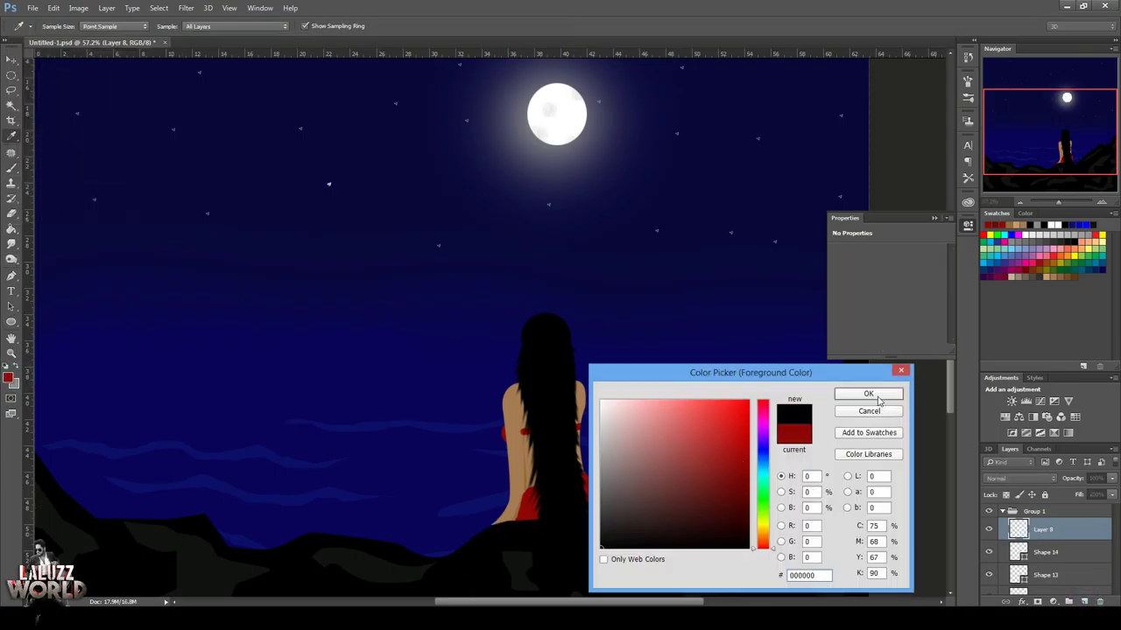
{"action": "key", "text": "Return"}
Paint black rock over the dress's lower edges and a new spire along the ridge.
{"action": "left_click_drag", "start_coordinate": [503, 534], "coordinate": [461, 550]}
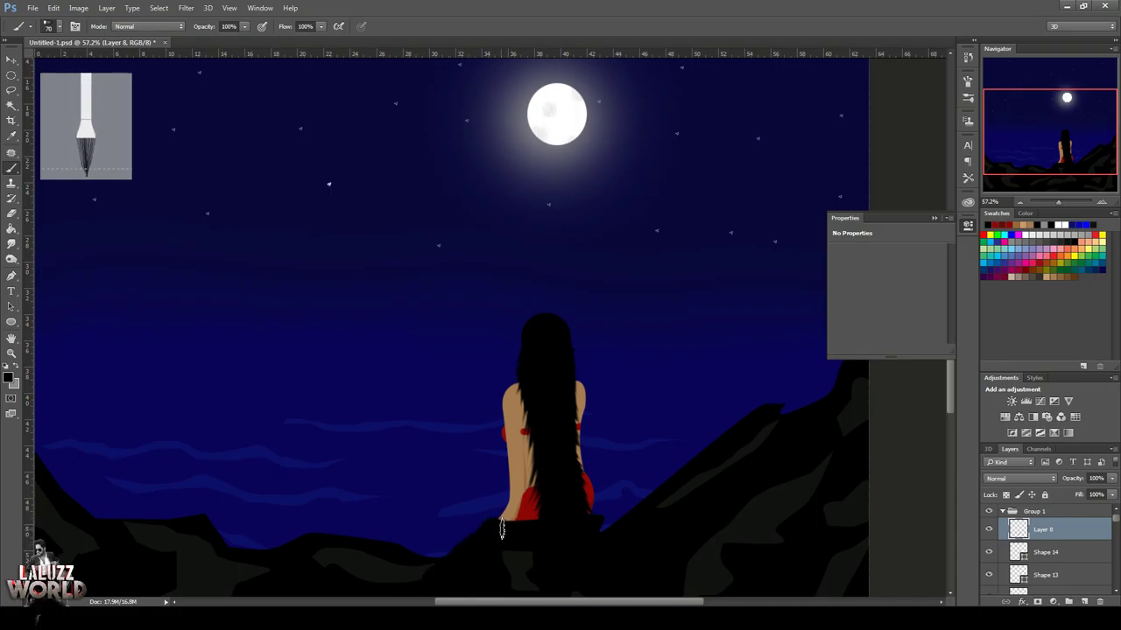
{"action": "left_click_drag", "start_coordinate": [490, 513], "coordinate": [503, 537]}
{"action": "mouse_move", "coordinate": [601, 513]}
{"action": "left_mouse_down"}
{"action": "mouse_move", "coordinate": [605, 531]}
{"action": "mouse_move", "coordinate": [594, 524]}
{"action": "left_mouse_up"}
{"action": "mouse_move", "coordinate": [395, 535]}
{"action": "left_mouse_down"}
{"action": "mouse_move", "coordinate": [388, 500]}
{"action": "mouse_move", "coordinate": [366, 536]}
{"action": "mouse_move", "coordinate": [222, 546]}
{"action": "mouse_move", "coordinate": [88, 518]}
{"action": "mouse_move", "coordinate": [96, 508]}
{"action": "mouse_move", "coordinate": [154, 515]}
{"action": "left_mouse_up"}
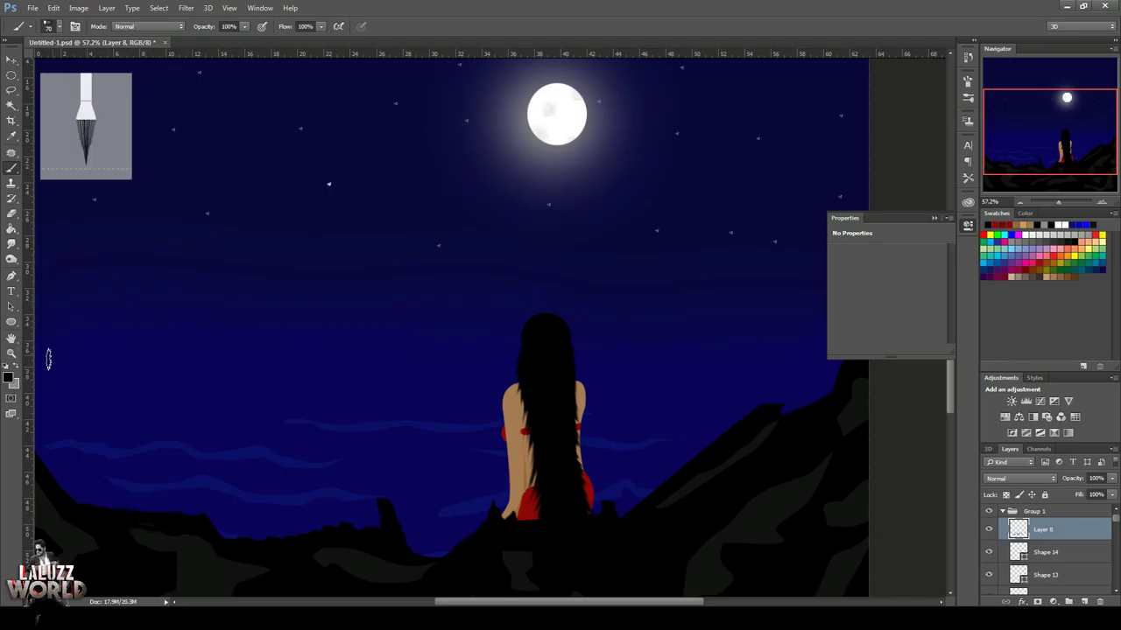
Add Layer 9 clipped to Layer 8 at 57% opacity, extending the spire and shading rocks.
{"action": "left_click", "coordinate": [8, 377]}
{"action": "left_click", "coordinate": [865, 394]}
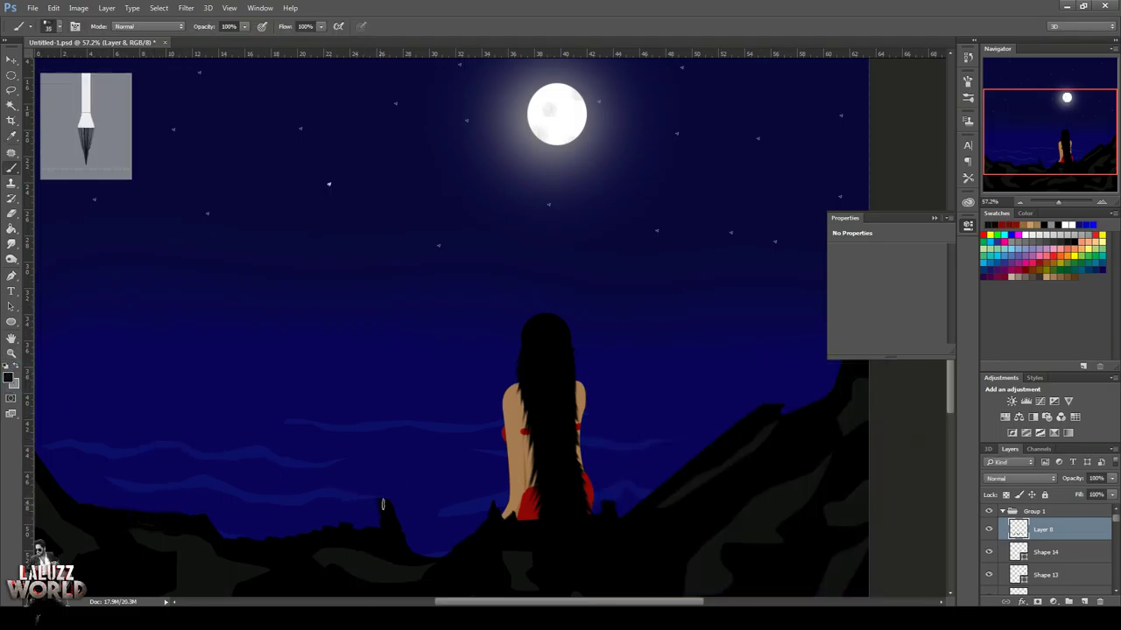
{"action": "left_click", "coordinate": [1077, 599]}
{"action": "right_click", "coordinate": [1080, 528]}
{"action": "left_click", "coordinate": [981, 289]}
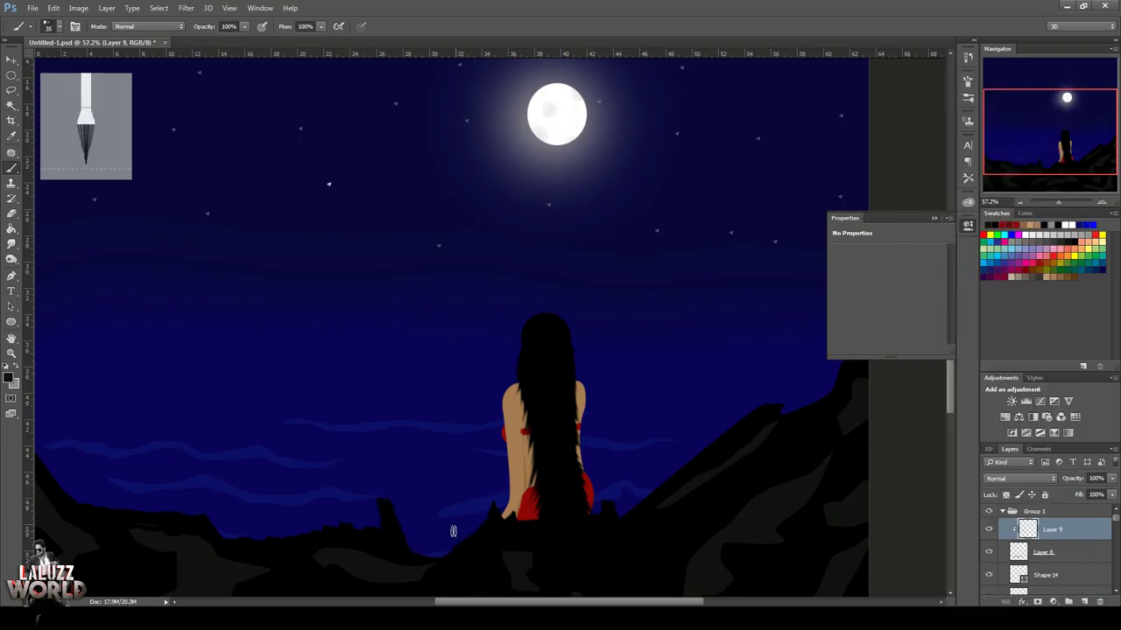
{"action": "mouse_move", "coordinate": [382, 519]}
{"action": "left_mouse_down"}
{"action": "mouse_move", "coordinate": [388, 534]}
{"action": "mouse_move", "coordinate": [300, 547]}
{"action": "left_mouse_up"}
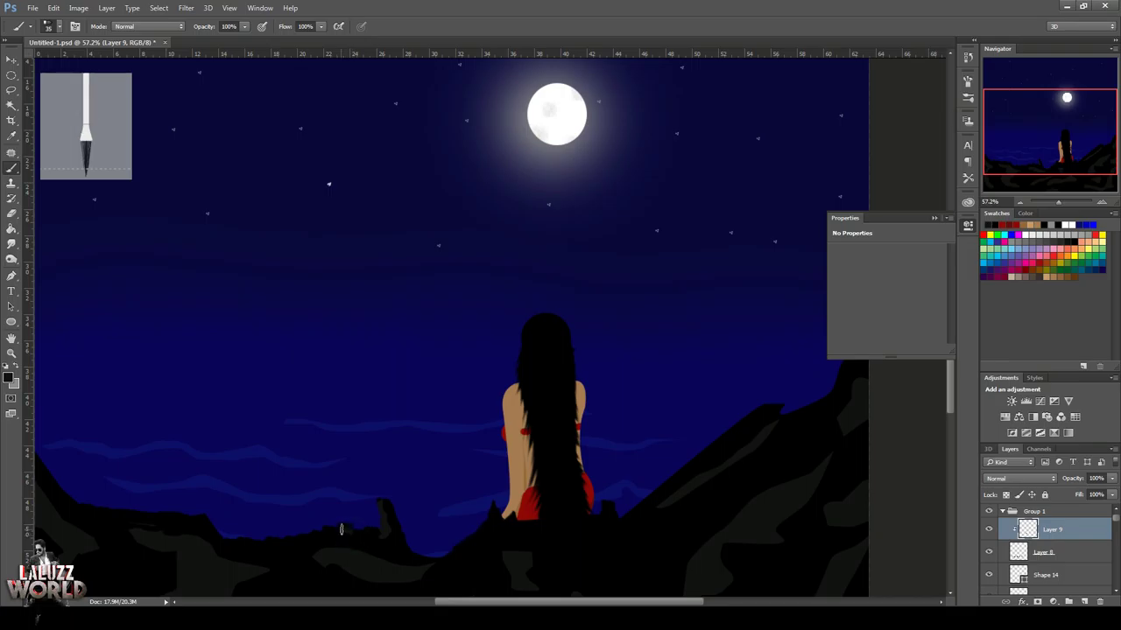
{"action": "left_click_drag", "start_coordinate": [1111, 479], "coordinate": [1089, 495]}
{"action": "left_click_drag", "start_coordinate": [489, 513], "coordinate": [513, 513]}
{"action": "left_click_drag", "start_coordinate": [612, 504], "coordinate": [608, 506]}
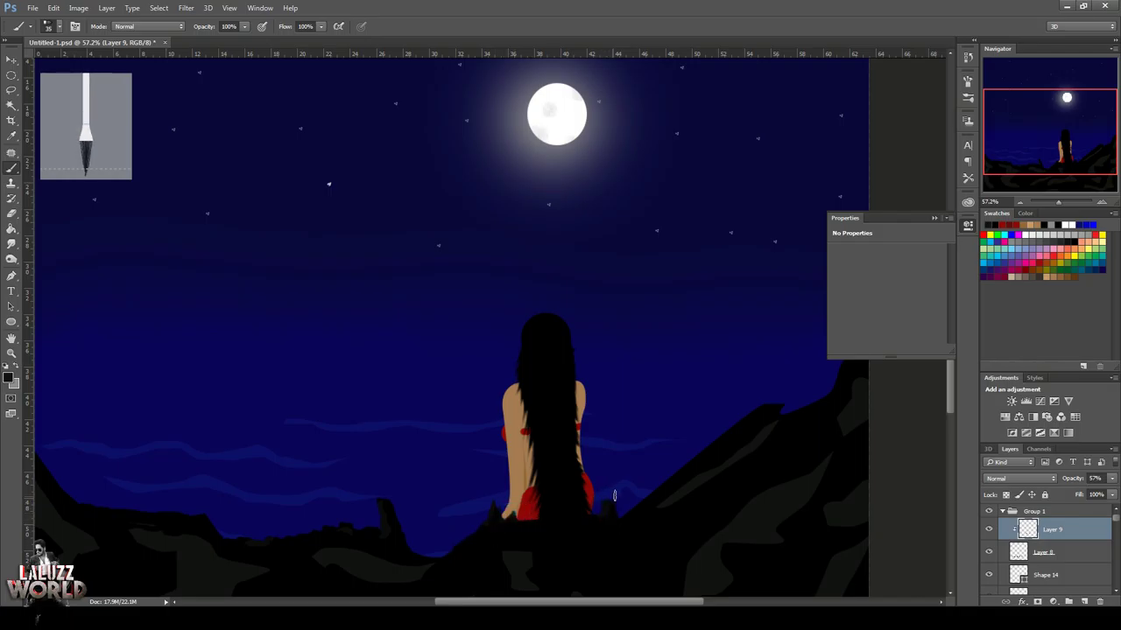
Fit the painting on screen, zoom to 50%, collapse Group 1 and select the woman's layer.
{"action": "key", "text": "ctrl+0"}
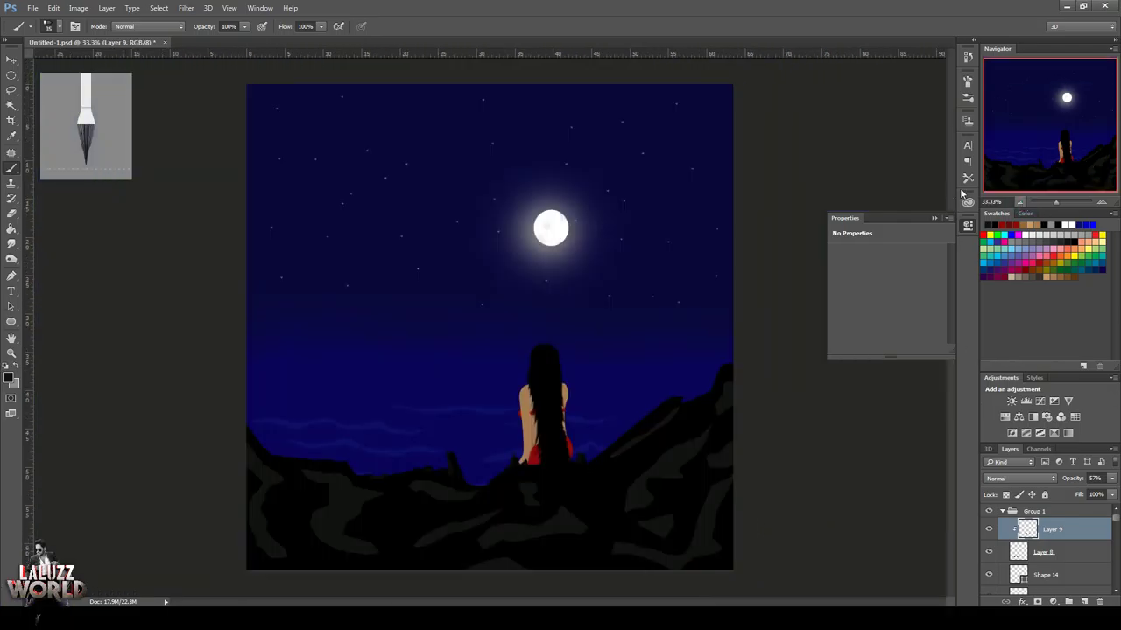
{"action": "key", "text": "v"}
{"action": "left_click", "coordinate": [98, 336]}
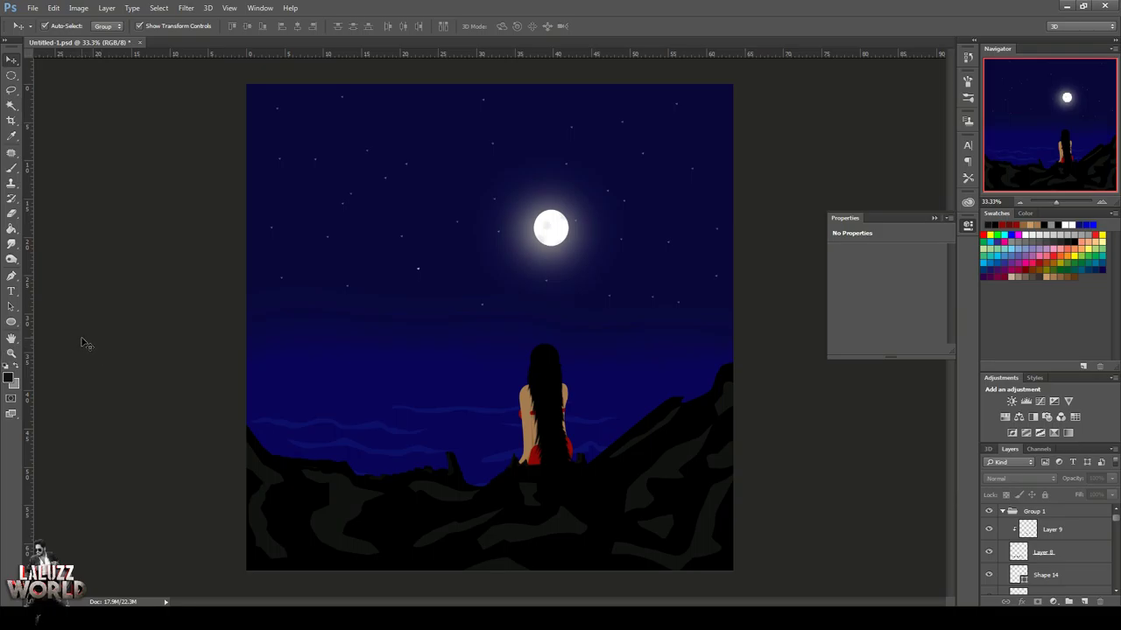
{"action": "left_click", "coordinate": [1102, 202]}
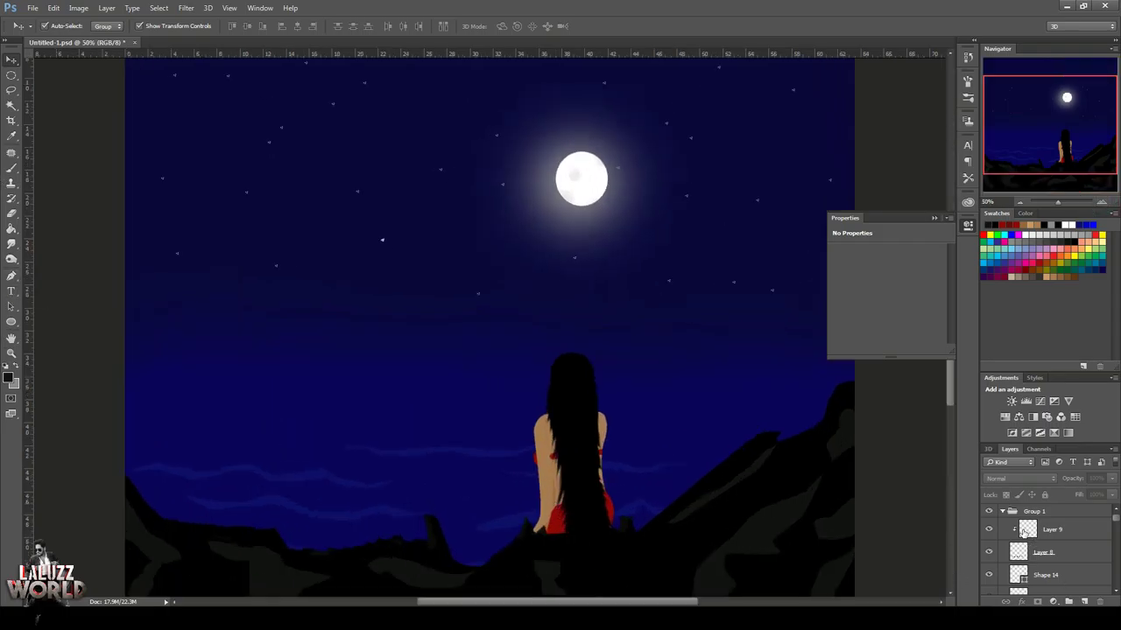
{"action": "left_click", "coordinate": [1002, 511]}
{"action": "left_click", "coordinate": [562, 490]}
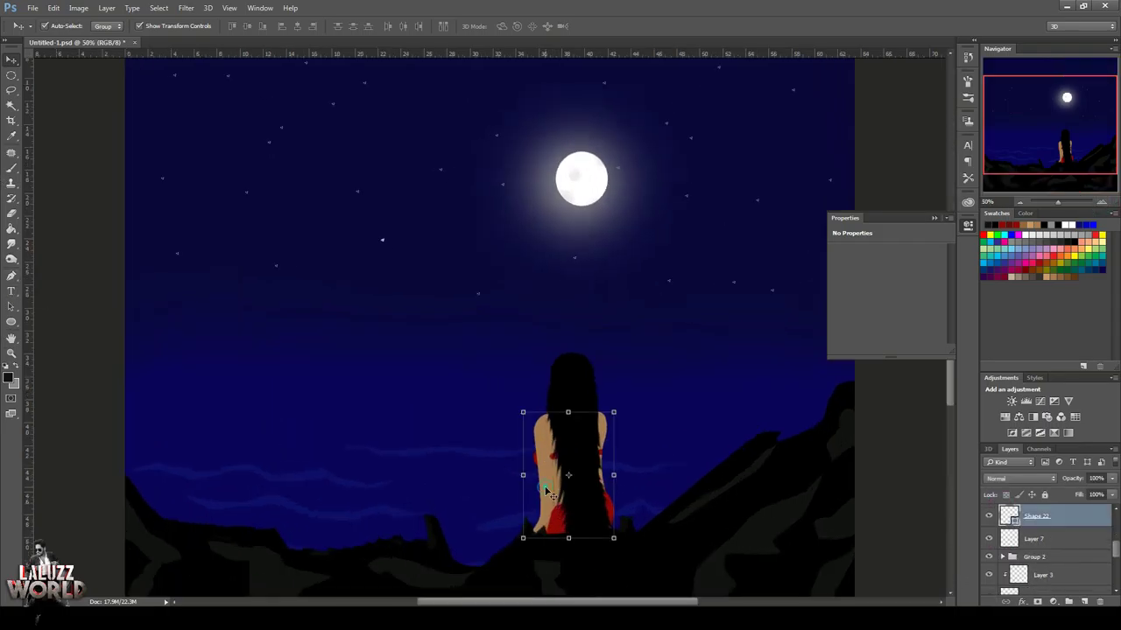
Add new Layer 10 above the woman and set the foreground to a brown skin tone.
{"action": "left_click", "coordinate": [1083, 602]}
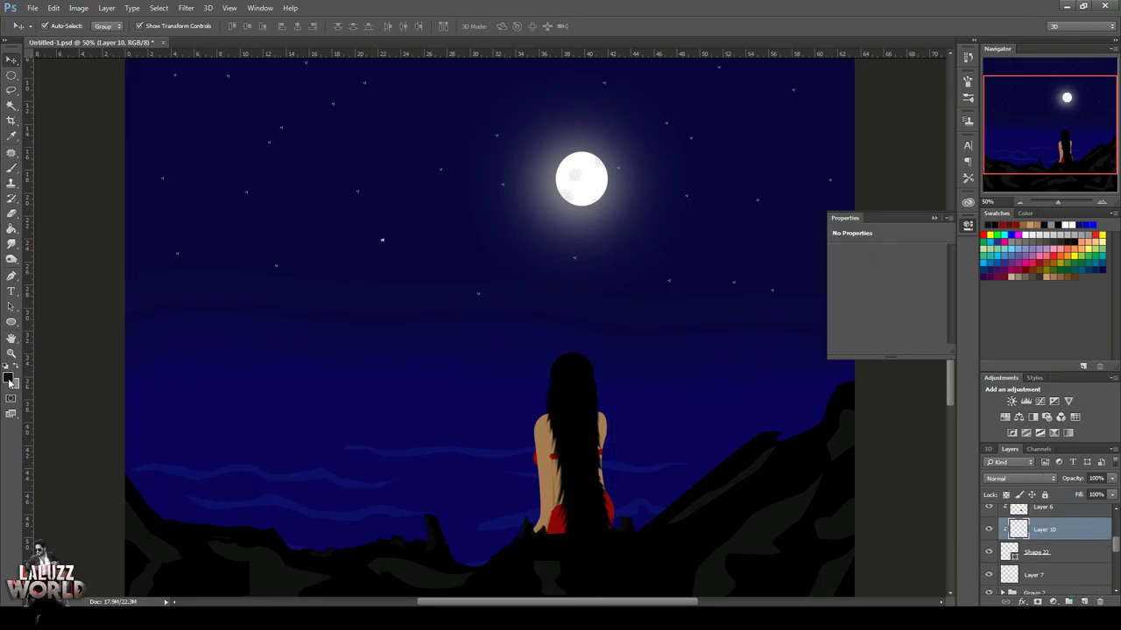
{"action": "left_click", "coordinate": [9, 378]}
{"action": "left_click", "coordinate": [769, 536]}
{"action": "left_click", "coordinate": [693, 463]}
{"action": "left_click", "coordinate": [865, 395]}
{"action": "left_click", "coordinate": [1101, 202]}
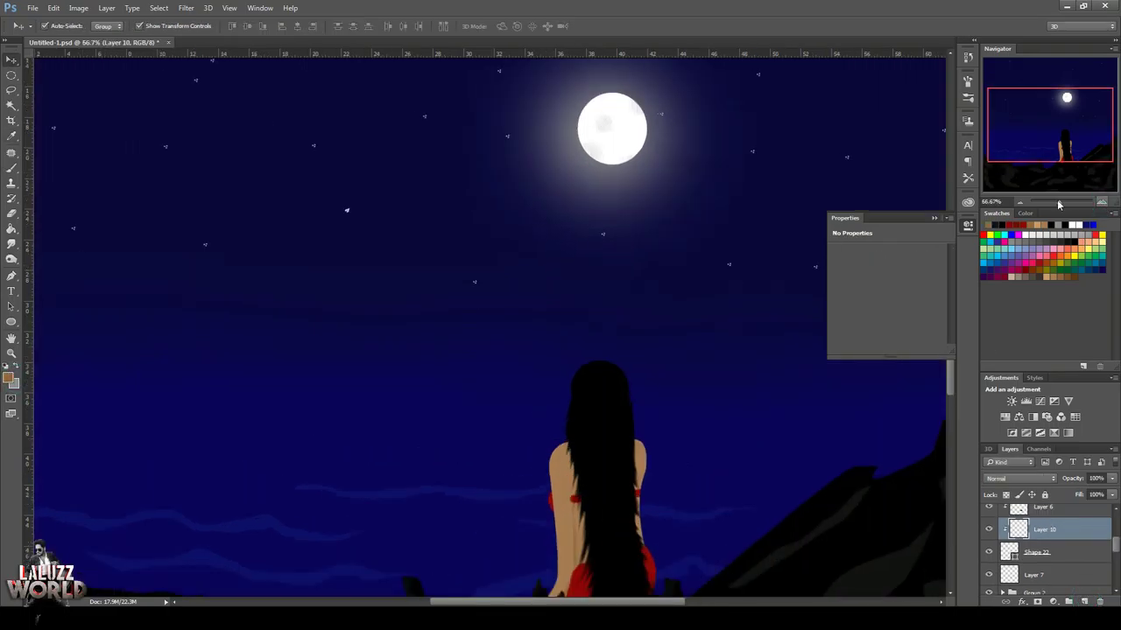
Switch to the Brush tool and try a flat angle bristle tip in the brush settings.
{"action": "key", "text": "b"}
{"action": "left_click", "coordinate": [967, 81]}
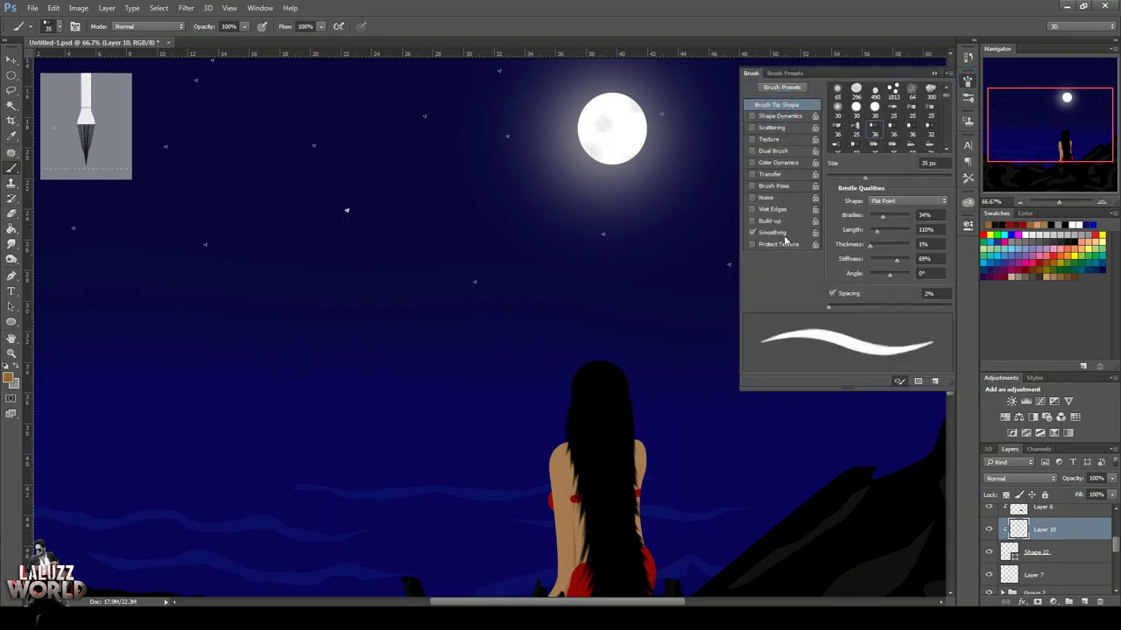
{"action": "left_click", "coordinate": [784, 72]}
{"action": "left_click", "coordinate": [749, 73]}
{"action": "left_click", "coordinate": [893, 135]}
{"action": "left_click", "coordinate": [930, 140]}
{"action": "left_click", "coordinate": [930, 127]}
{"action": "scroll", "coordinate": [602, 518], "scroll_direction": "down", "scroll_amount": 1}
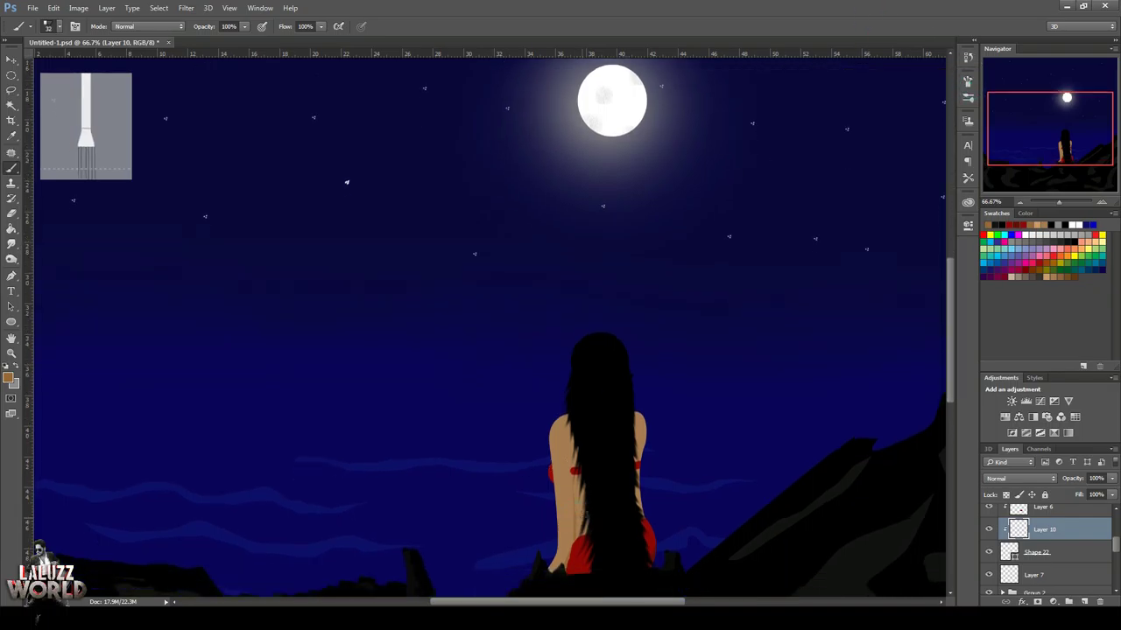
Choose a fine 8 px Erodible Point brush tip in the Brush panel.
{"action": "left_click", "coordinate": [968, 98]}
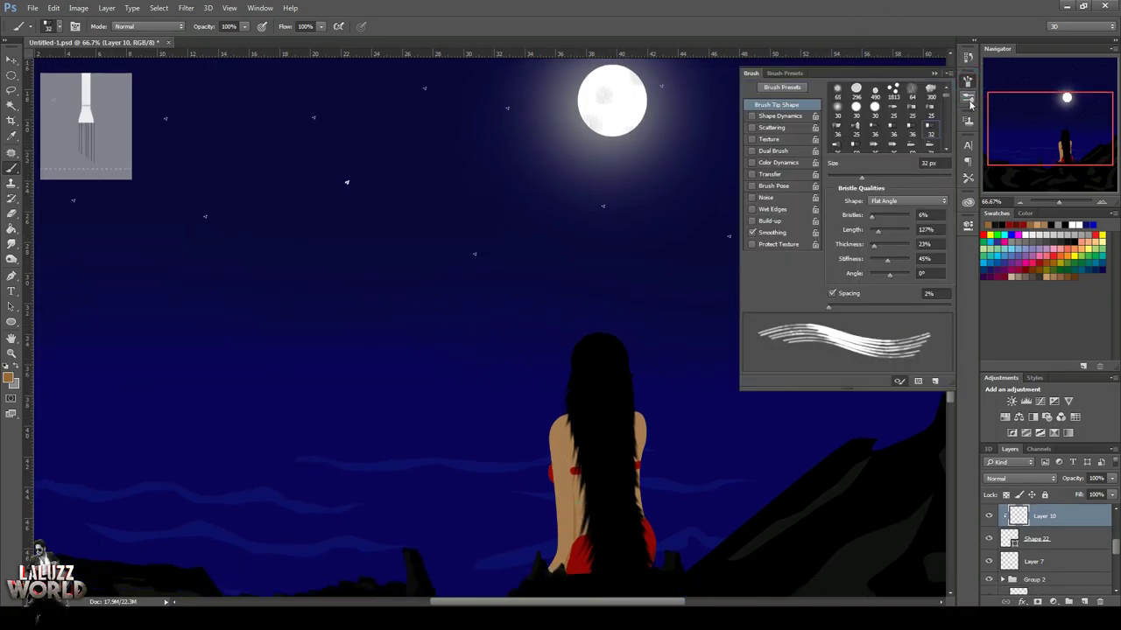
{"action": "left_click", "coordinate": [967, 80]}
{"action": "left_click", "coordinate": [838, 126]}
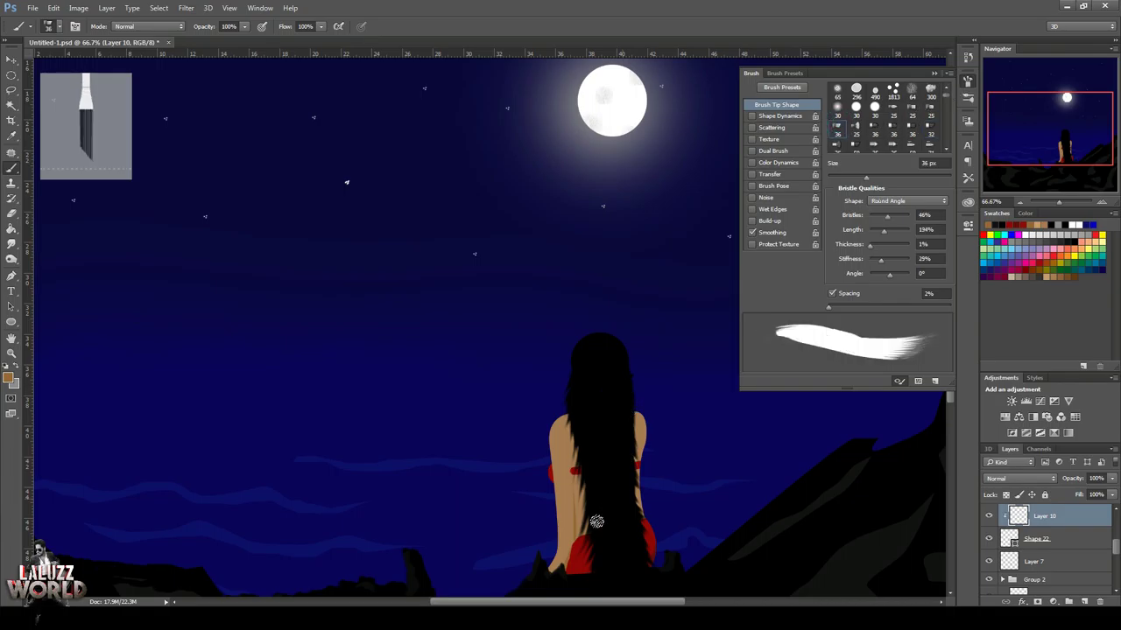
{"action": "key", "text": "bracketleft"}
{"action": "key", "text": "bracketleft"}
{"action": "key", "text": "bracketleft"}
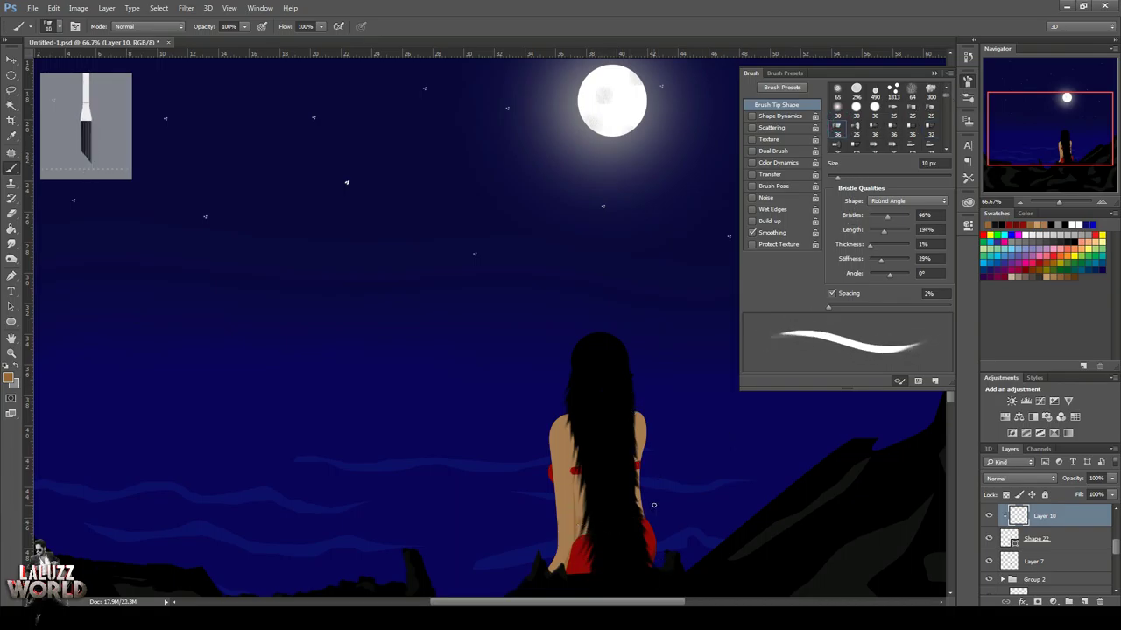
{"action": "scroll", "coordinate": [842, 153], "scroll_direction": "down", "scroll_amount": 2}
{"action": "scroll", "coordinate": [842, 152], "scroll_direction": "down", "scroll_amount": 2}
{"action": "scroll", "coordinate": [843, 152], "scroll_direction": "down", "scroll_amount": 2}
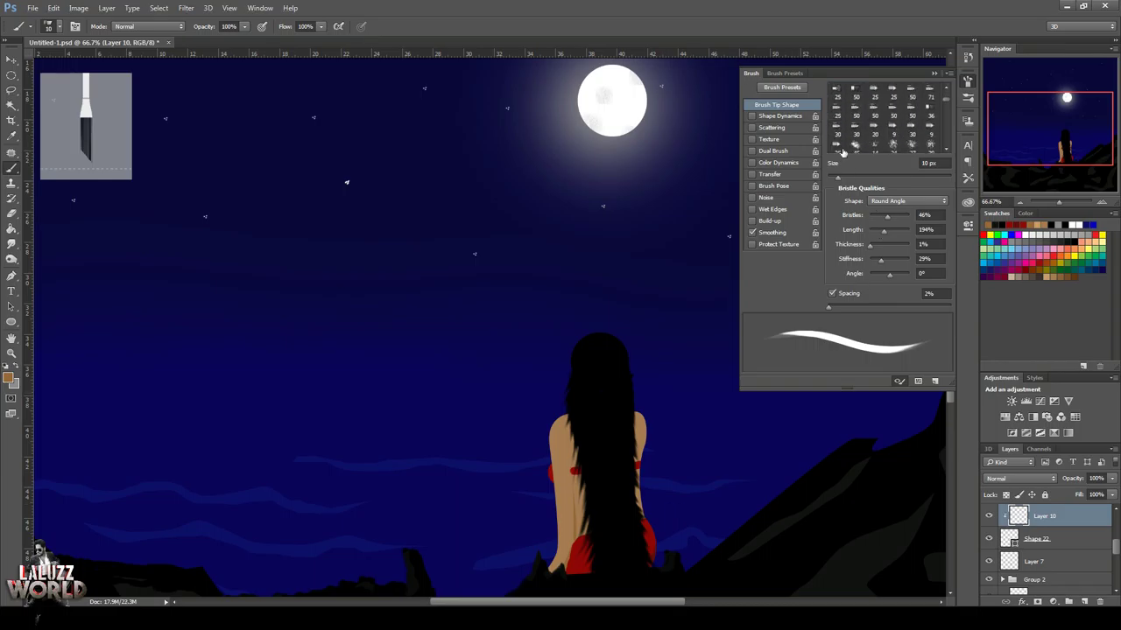
{"action": "left_click", "coordinate": [841, 149]}
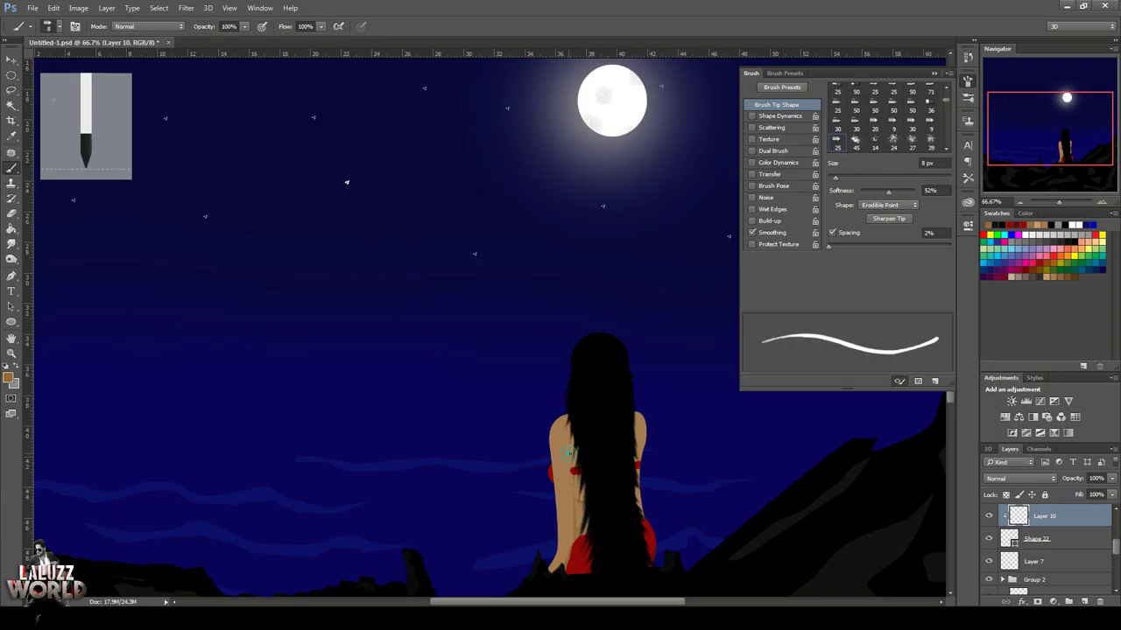
{"action": "key", "text": "s"}
Set the eraser to 30 px on Layer 6, then return to Layer 10 with the brush.
{"action": "left_click", "coordinate": [573, 468], "text": "ctrl"}
{"action": "key", "text": "e"}
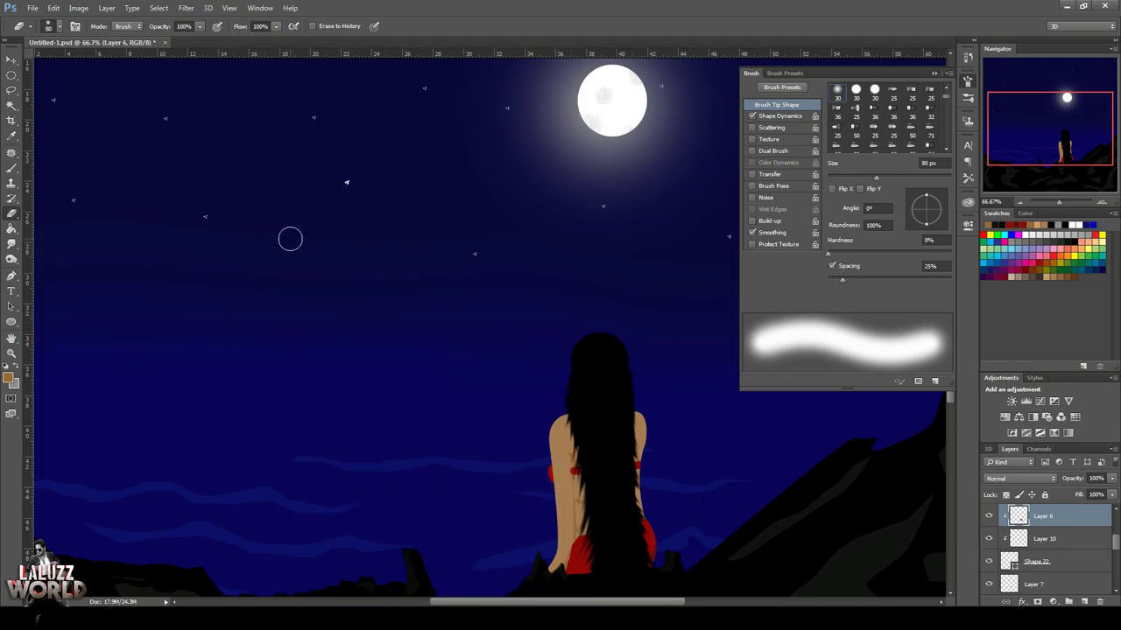
{"action": "key", "text": "bracketleft"}
{"action": "key", "text": "bracketleft"}
{"action": "key", "text": "bracketleft"}
{"action": "key", "text": "bracketleft"}
{"action": "key", "text": "bracketleft"}
{"action": "key", "text": "bracketleft"}
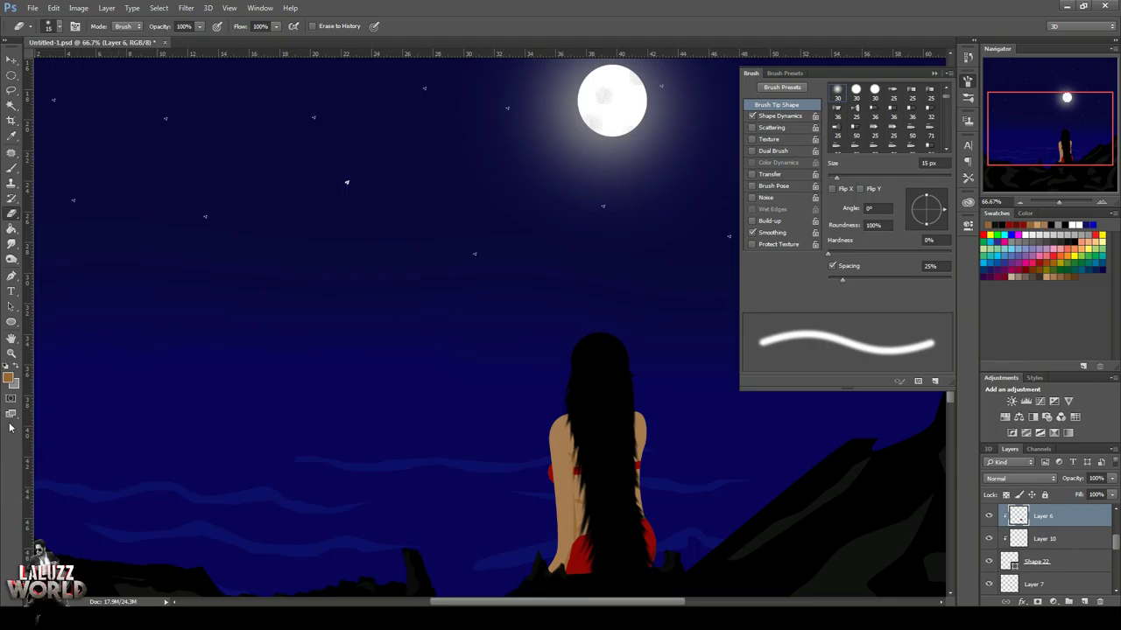
{"action": "left_click", "coordinate": [12, 168]}
{"action": "key", "text": "alt+bracketleft"}
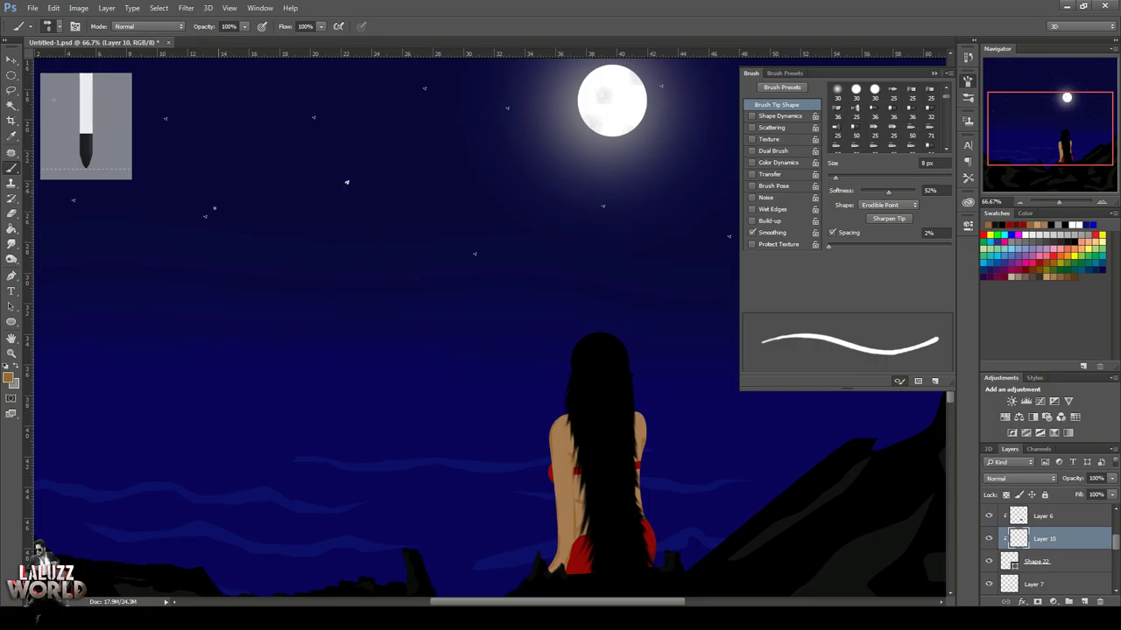
Create Layer 11 clipped to the hair on Layer 5 and set the foreground to dark grey.
{"action": "left_click", "coordinate": [1084, 602]}
{"action": "right_click", "coordinate": [1055, 525]}
{"action": "left_click", "coordinate": [933, 288]}
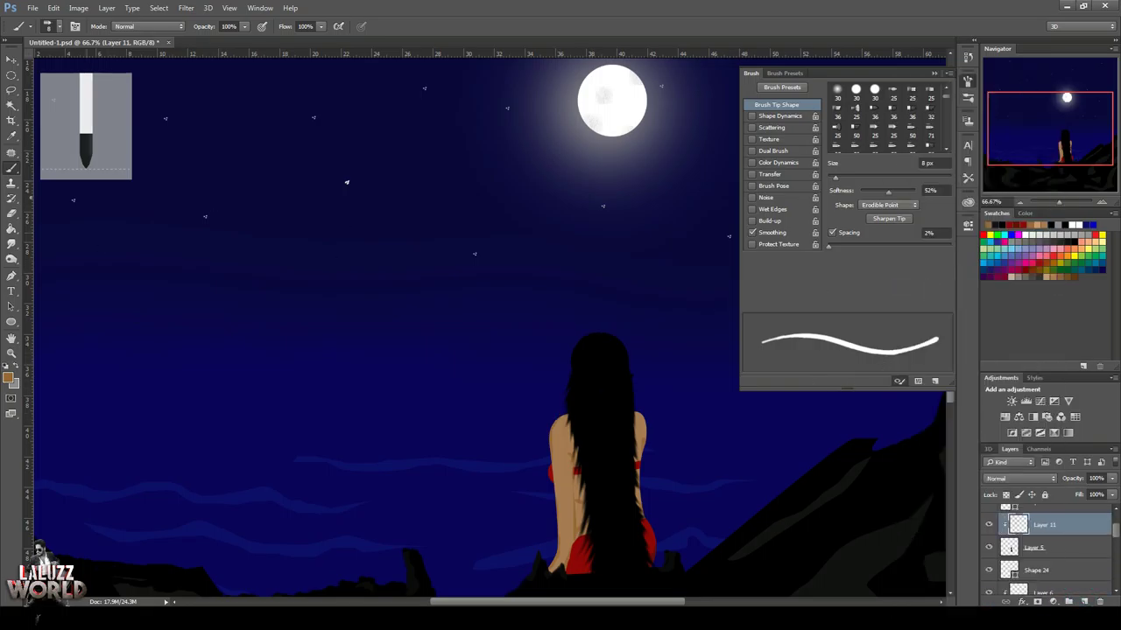
{"action": "left_click", "coordinate": [9, 380]}
{"action": "left_click", "coordinate": [601, 520]}
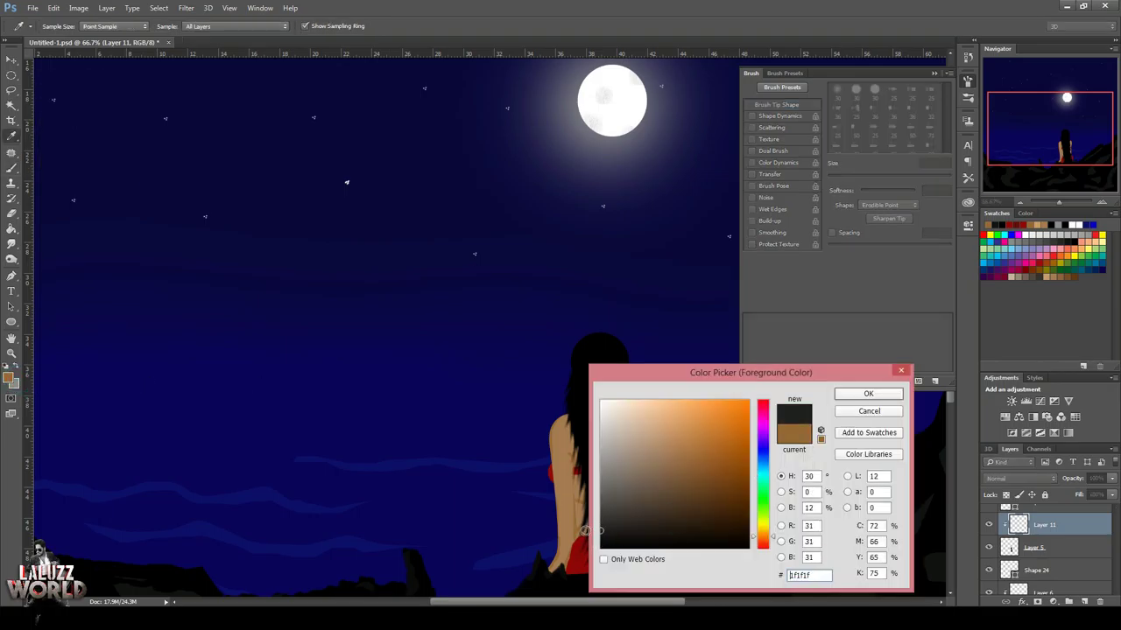
{"action": "left_click", "coordinate": [867, 394]}
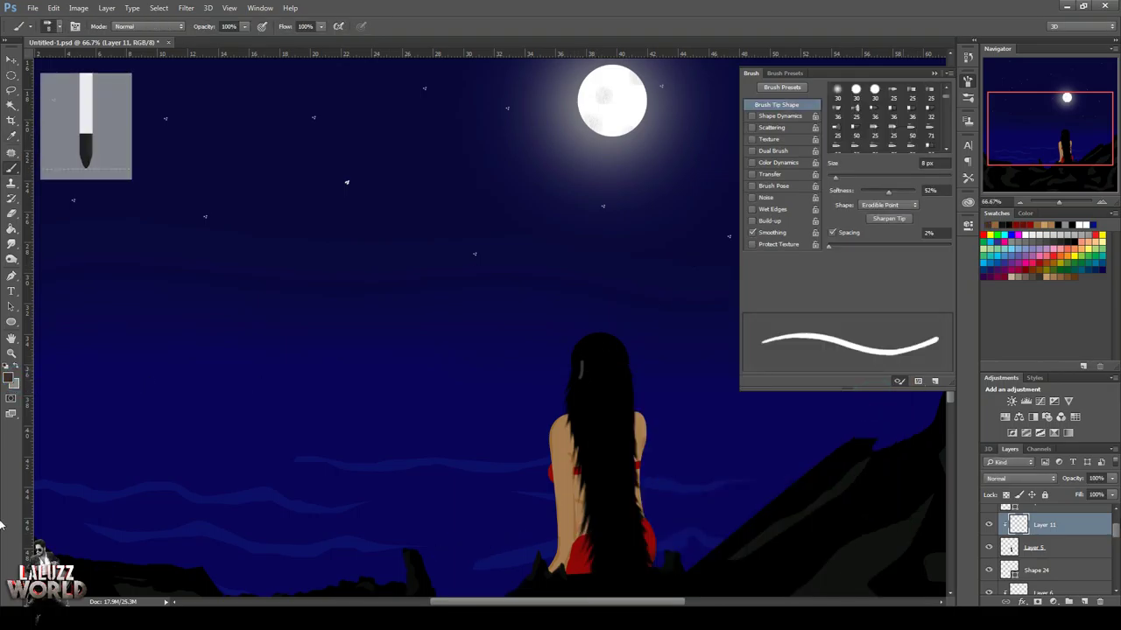
{"action": "left_click", "coordinate": [9, 380]}
{"action": "left_click", "coordinate": [604, 522]}
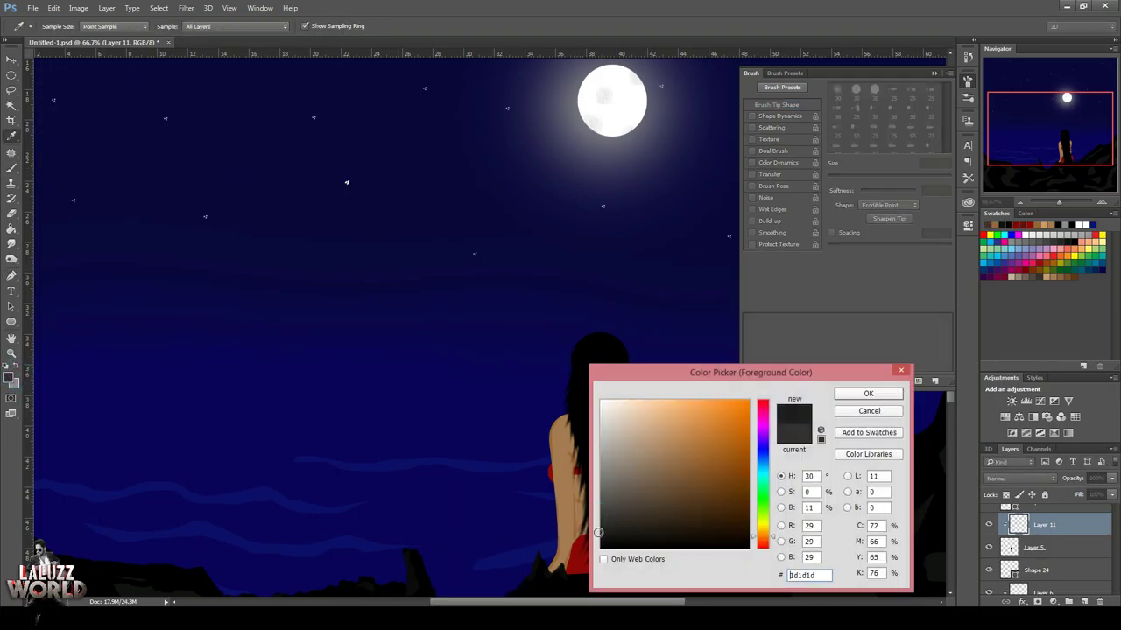
{"action": "left_click", "coordinate": [868, 394]}
Paint grey strands down the hair, undo the thick ones, and shrink the brush to 1 px.
{"action": "left_click_drag", "start_coordinate": [583, 414], "coordinate": [608, 567]}
{"action": "left_click_drag", "start_coordinate": [600, 385], "coordinate": [627, 565]}
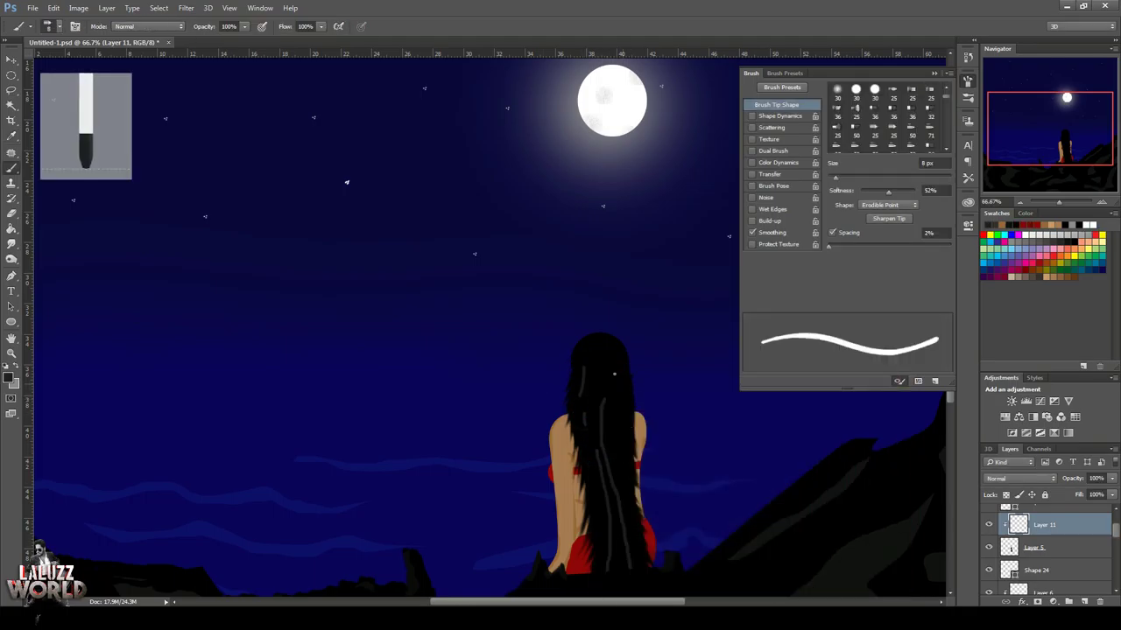
{"action": "left_click_drag", "start_coordinate": [583, 343], "coordinate": [608, 398]}
{"action": "key", "text": "ctrl+alt+z"}
{"action": "key", "text": "ctrl+alt+z"}
{"action": "key", "text": "ctrl+alt+z"}
{"action": "key", "text": "bracketleft"}
{"action": "key", "text": "bracketleft"}
{"action": "key", "text": "bracketleft"}
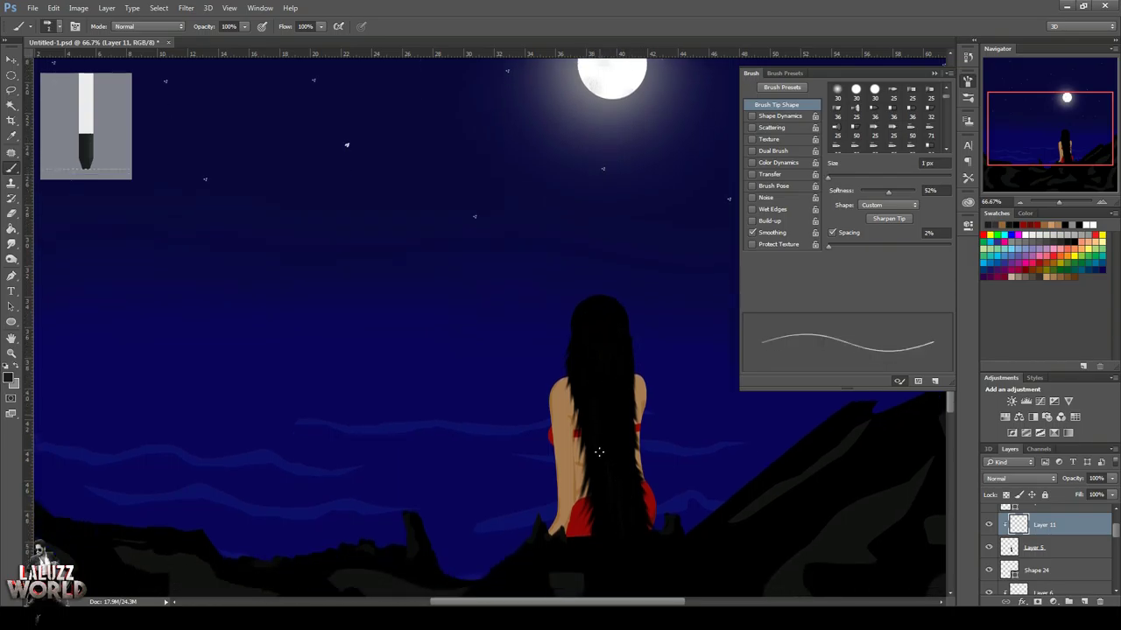
Move the hair layers above Group 1, select Layer 11, and zoom out to the whole image.
{"action": "left_click_drag", "start_coordinate": [615, 473], "coordinate": [587, 311]}
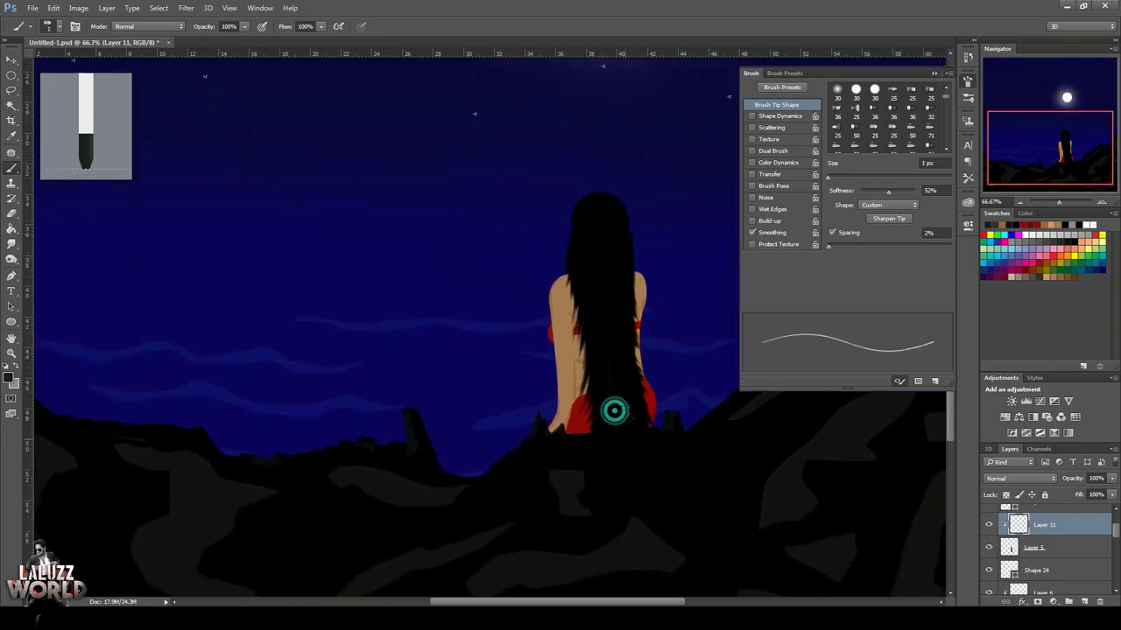
{"action": "scroll", "coordinate": [1060, 560], "scroll_direction": "up", "scroll_amount": 2}
{"action": "left_click_drag", "start_coordinate": [1064, 580], "coordinate": [1051, 514]}
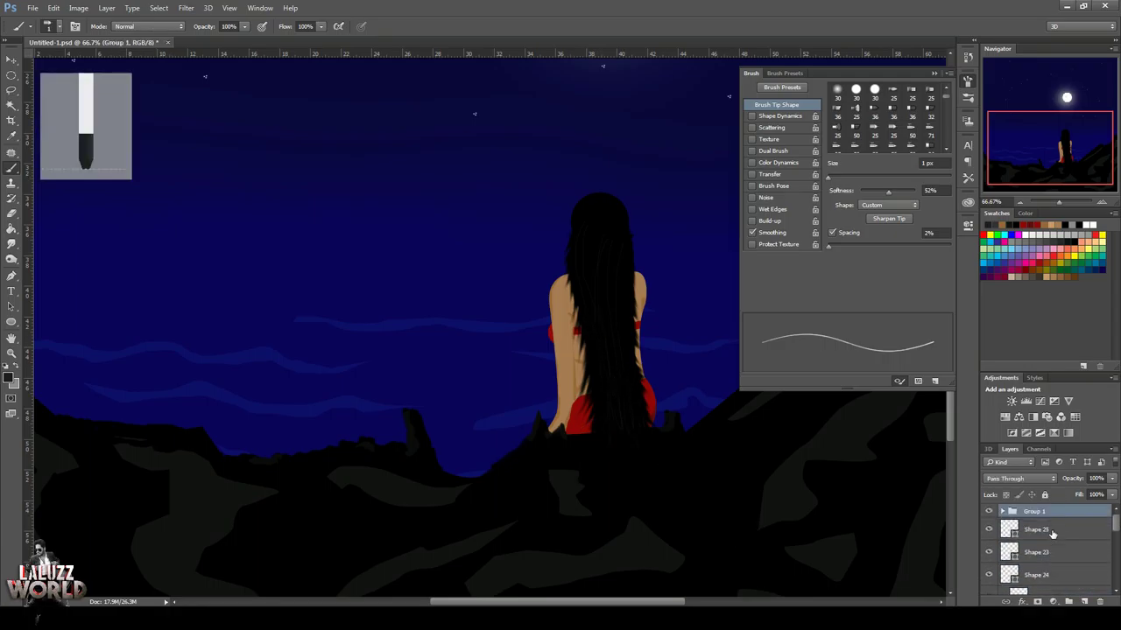
{"action": "left_click", "coordinate": [1052, 531]}
{"action": "left_click", "coordinate": [1071, 549]}
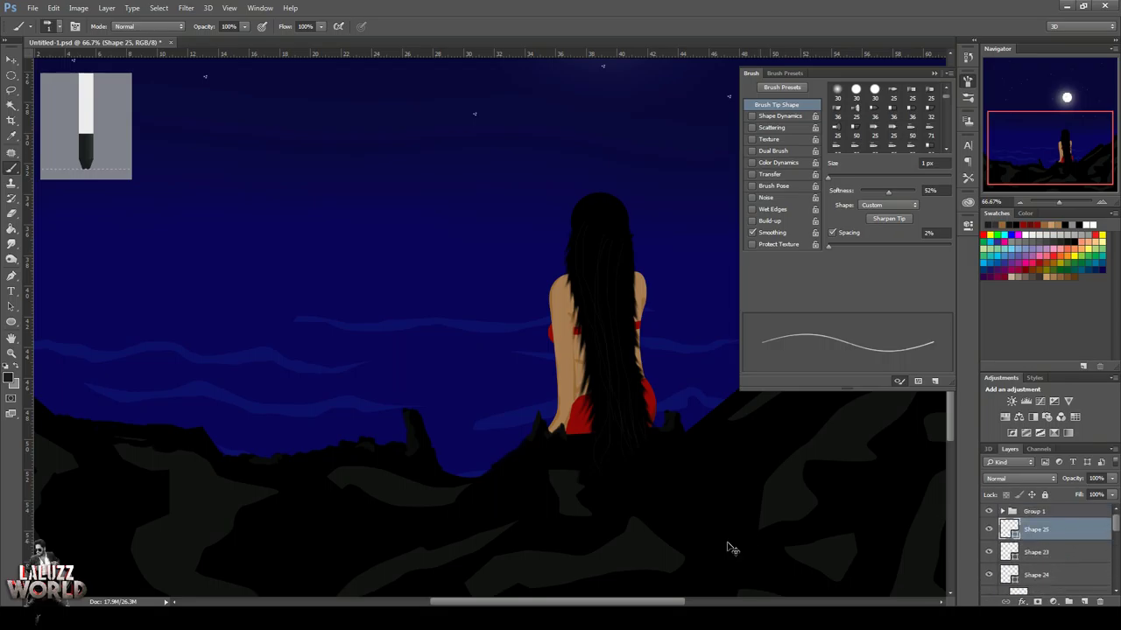
{"action": "left_click_drag", "start_coordinate": [1086, 525], "coordinate": [1088, 547]}
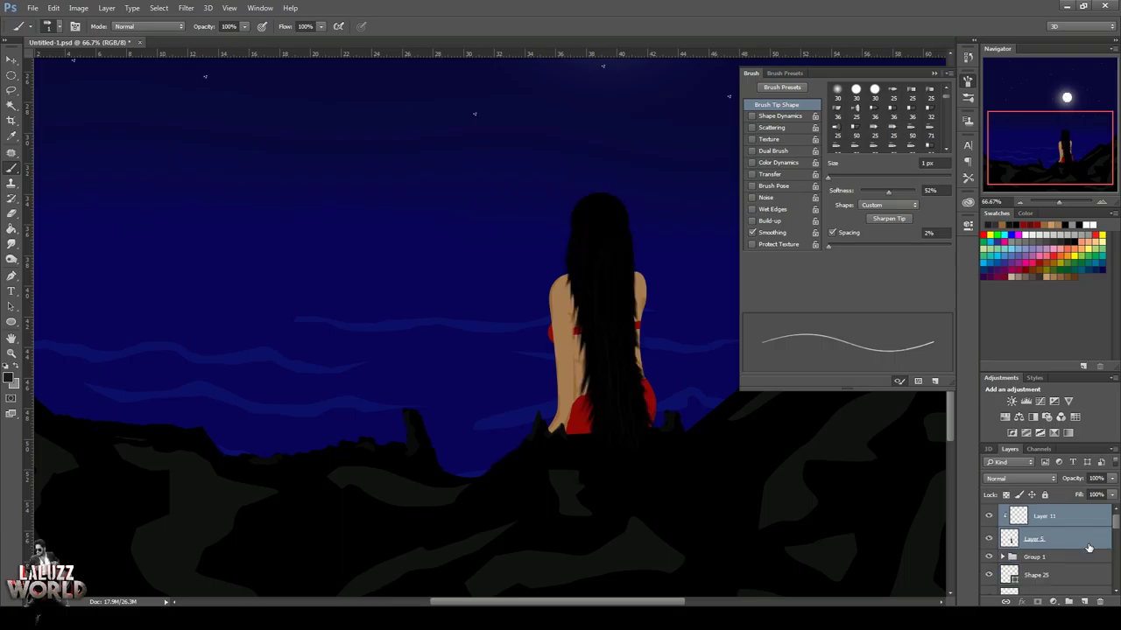
{"action": "left_click", "coordinate": [1030, 518]}
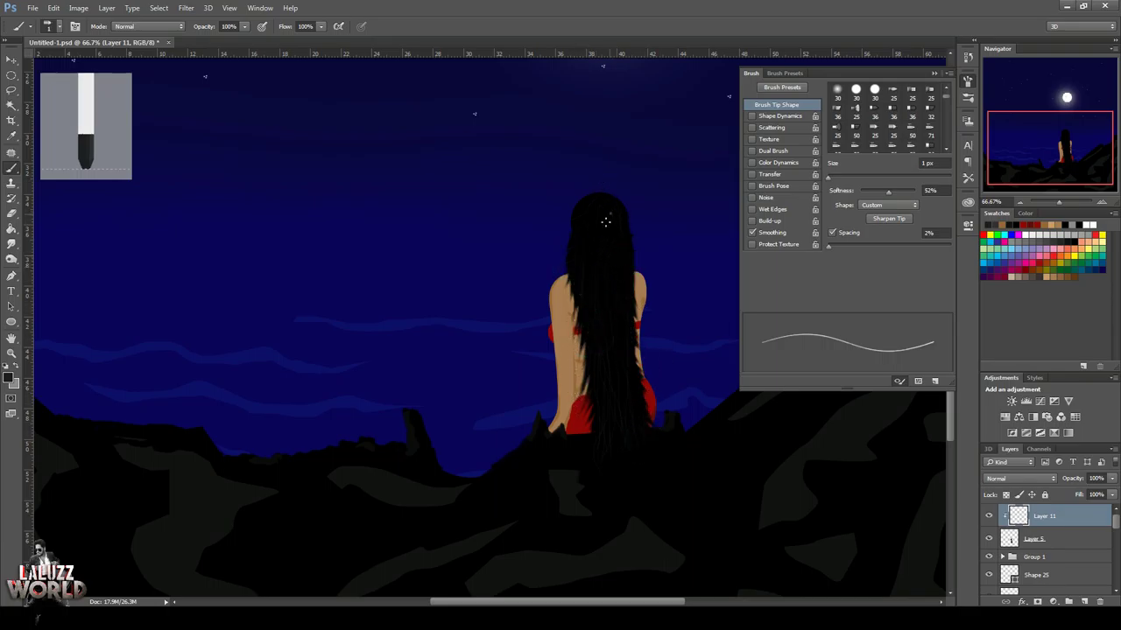
{"action": "left_click", "coordinate": [1019, 201]}
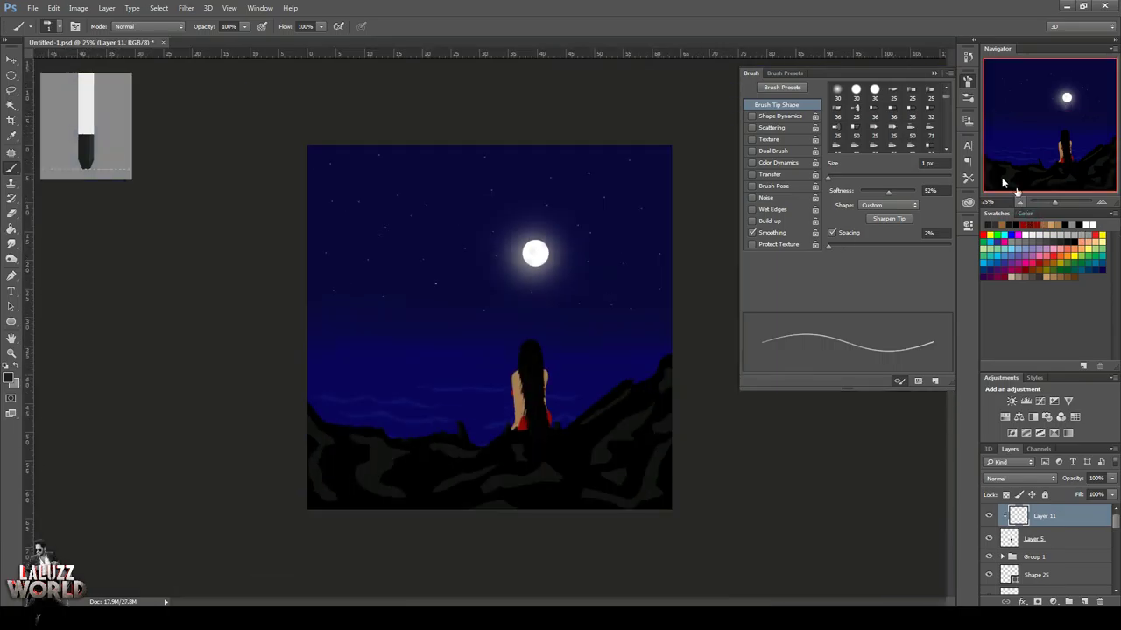
Hide the Brush panel, select top Layer 11 and stamp all visible layers into Layer 12.
{"action": "key", "text": "F5"}
{"action": "left_click", "coordinate": [1101, 202]}
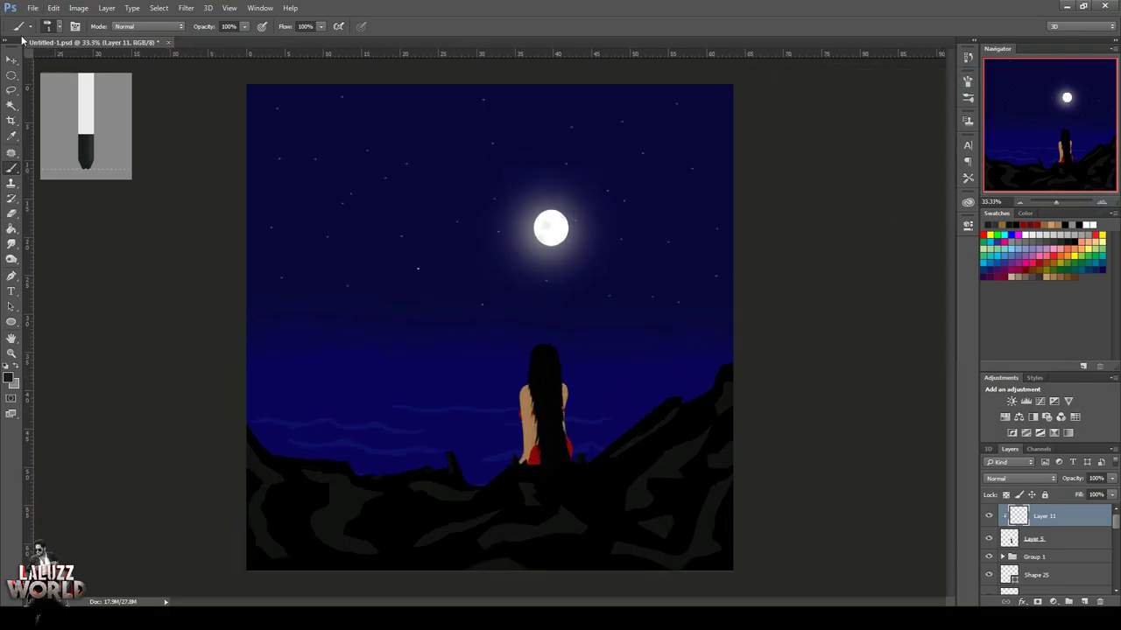
{"action": "key", "text": "v"}
{"action": "left_click", "coordinate": [771, 207]}
{"action": "left_click", "coordinate": [11, 227]}
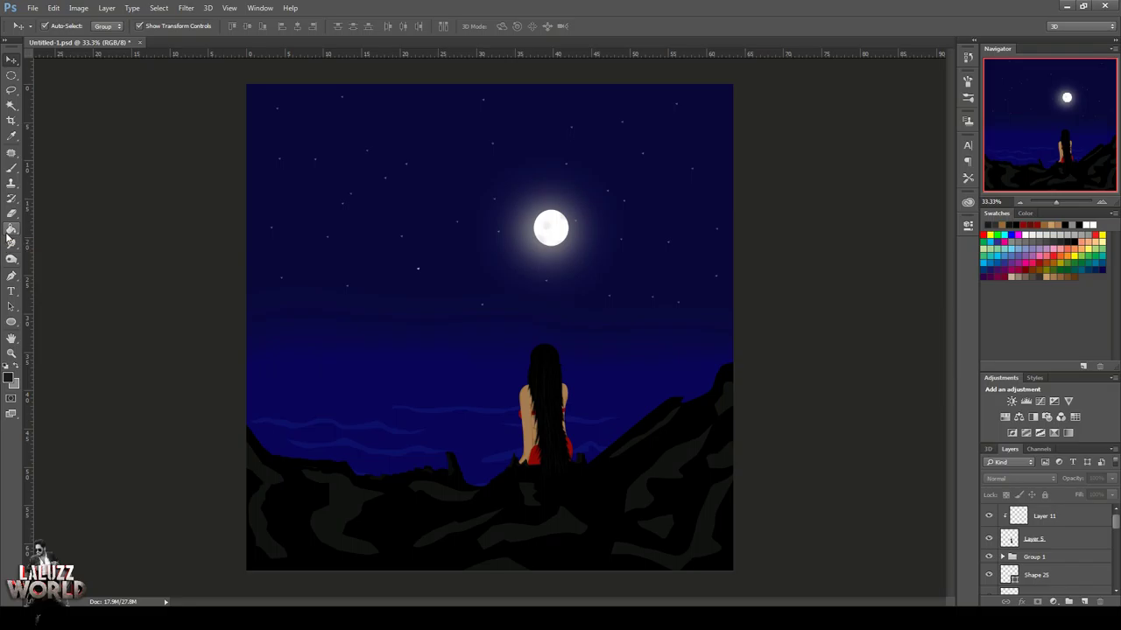
{"action": "left_click", "coordinate": [1101, 202]}
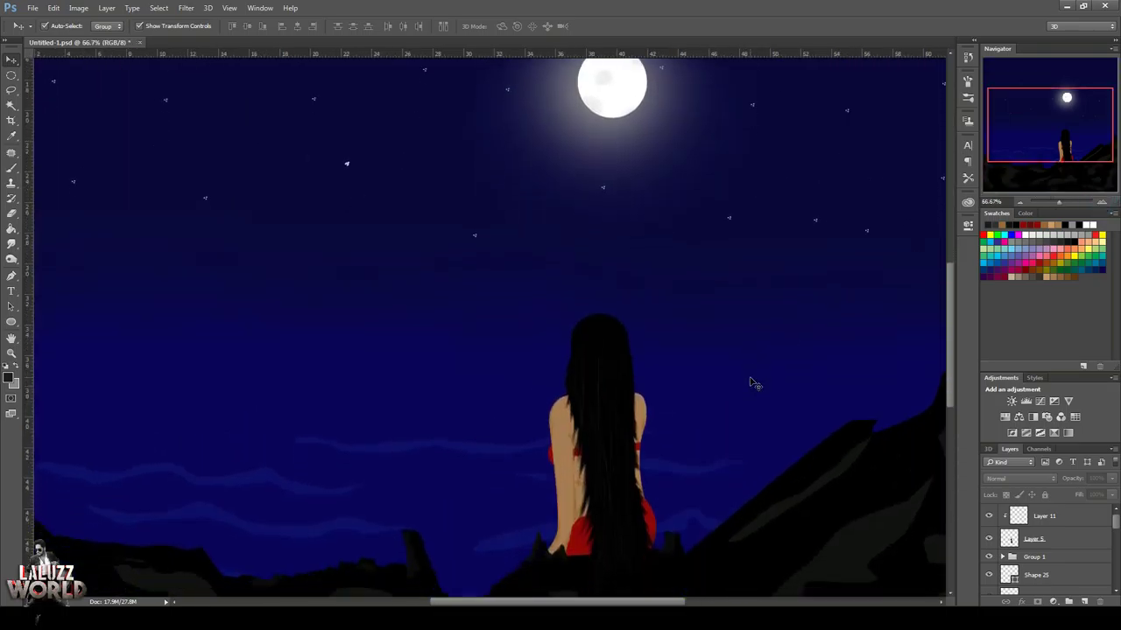
{"action": "left_click", "coordinate": [1019, 201]}
{"action": "left_click", "coordinate": [1091, 525]}
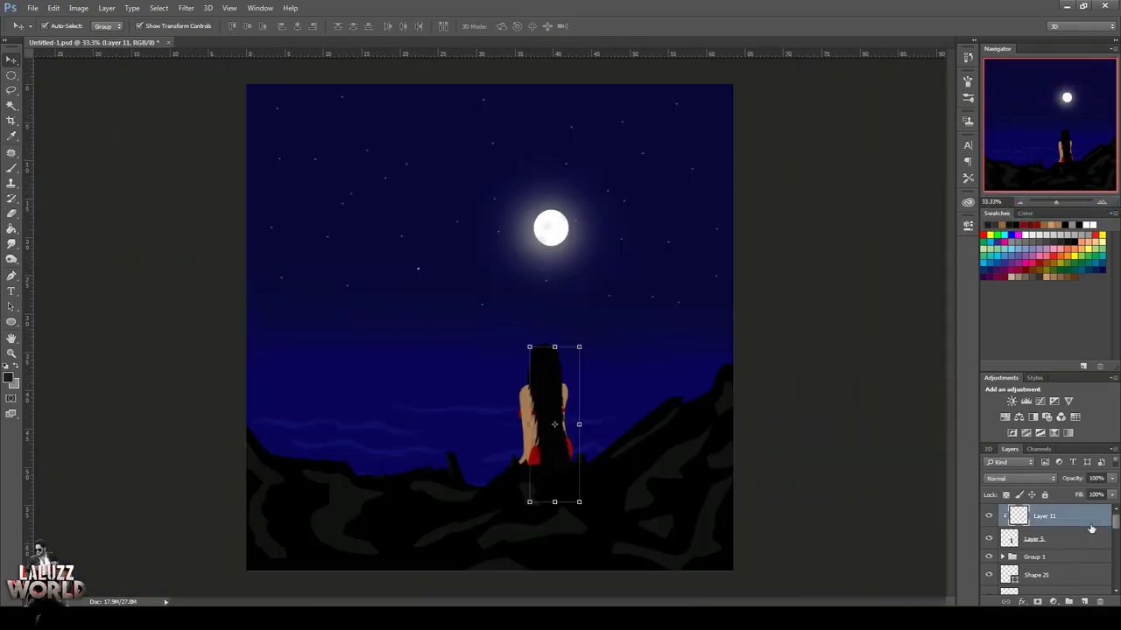
{"action": "key", "text": "ctrl+alt+shift+e"}
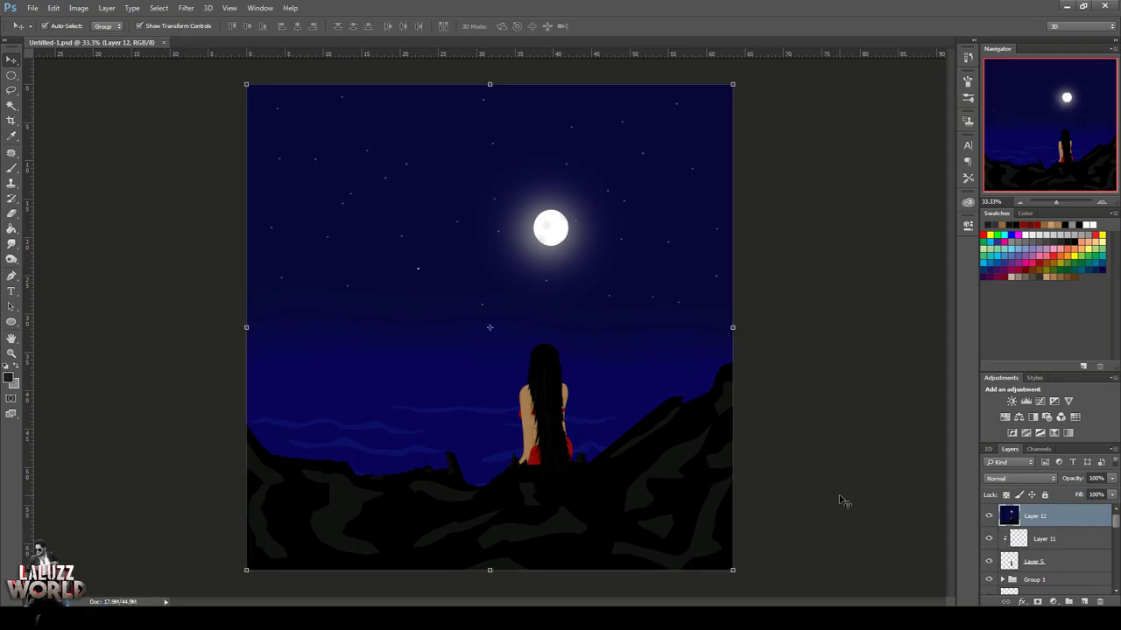
Apply Camera Raw Filter with Exposure -0.25, Contrast +35 and Clarity +14.
{"action": "left_click", "coordinate": [186, 8]}
{"action": "left_click", "coordinate": [204, 75]}
{"action": "left_click_drag", "start_coordinate": [813, 250], "coordinate": [836, 268]}
{"action": "left_click_drag", "start_coordinate": [810, 368], "coordinate": [821, 368]}
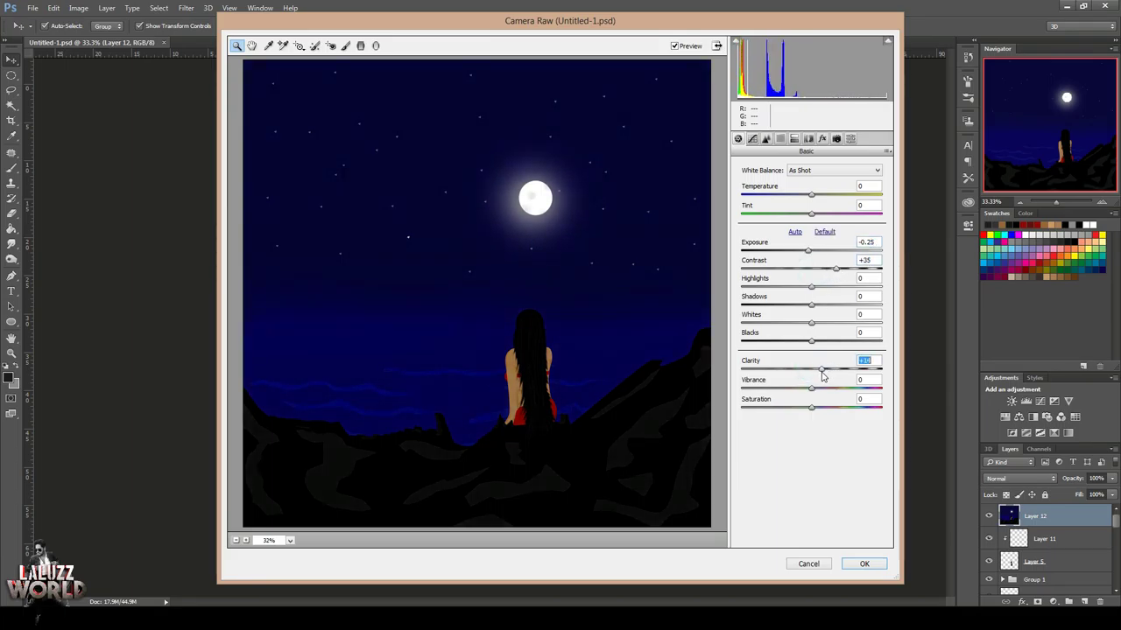
{"action": "left_click_drag", "start_coordinate": [810, 287], "coordinate": [818, 287]}
{"action": "left_click", "coordinate": [854, 562]}
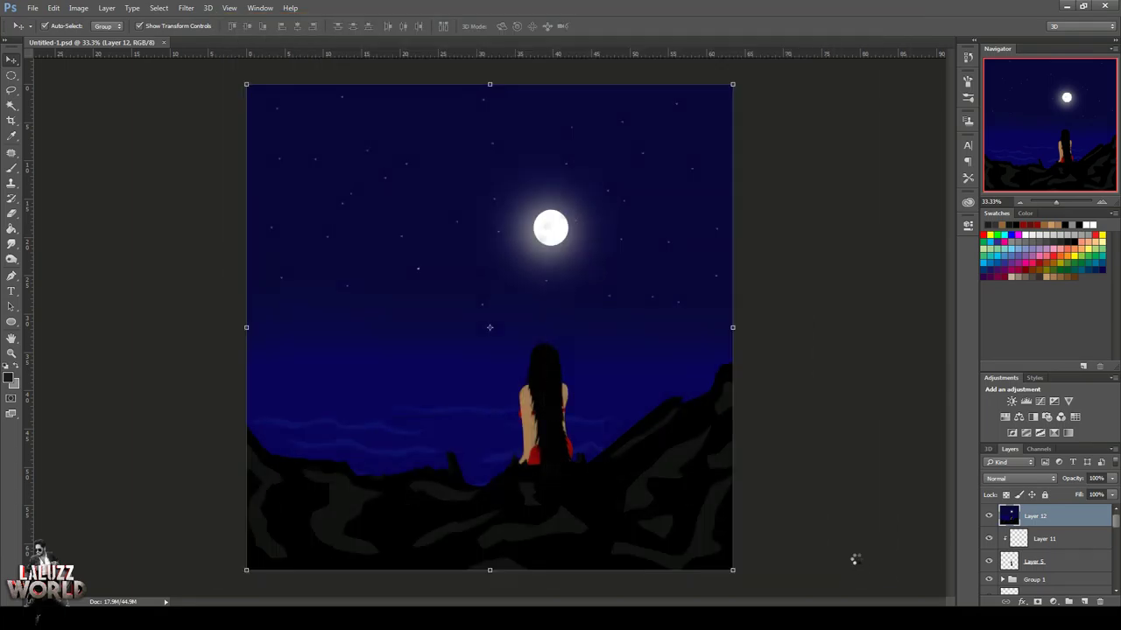
Add a Camera Raw Radial Filter vignette with Exposure -2.70 outside the ellipse.
{"action": "left_click", "coordinate": [186, 8]}
{"action": "left_click", "coordinate": [234, 84]}
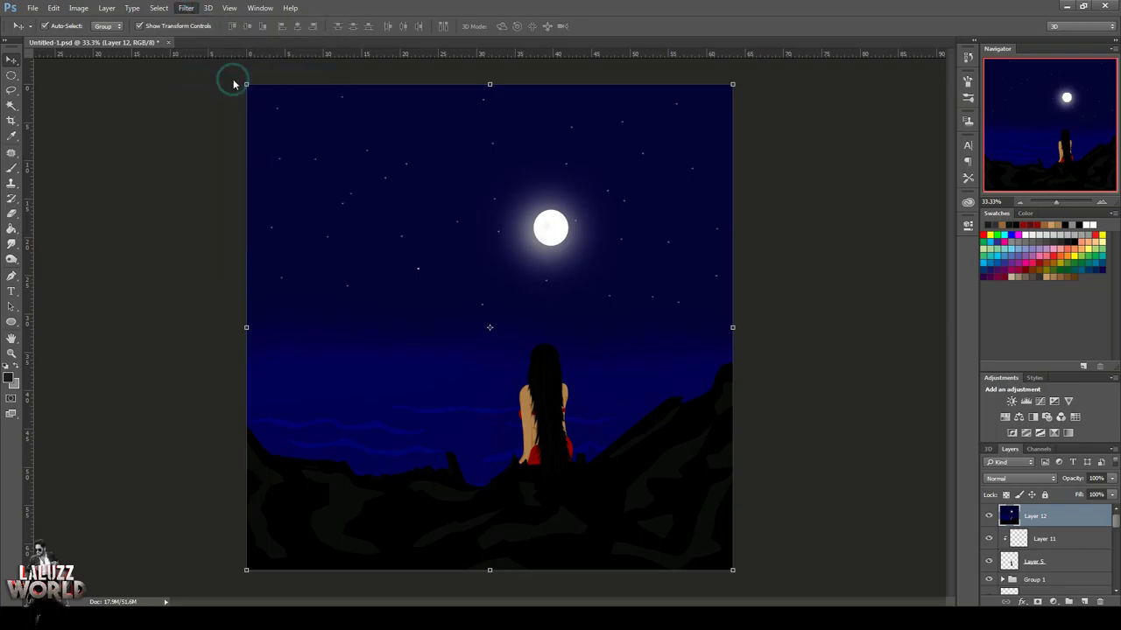
{"action": "key", "text": "ctrl+minus"}
{"action": "key", "text": "ctrl+minus"}
{"action": "key", "text": "ctrl+minus"}
{"action": "key", "text": "j"}
{"action": "mouse_move", "coordinate": [403, 144]}
{"action": "left_mouse_down"}
{"action": "mouse_move", "coordinate": [503, 229]}
{"action": "mouse_move", "coordinate": [665, 429]}
{"action": "left_mouse_up"}
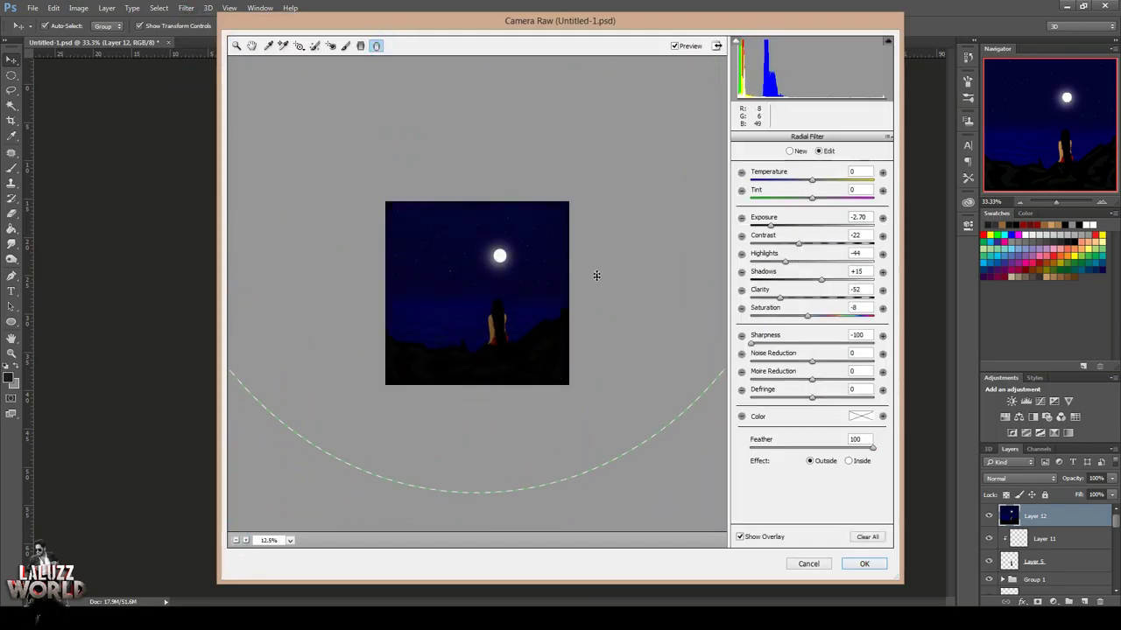
{"action": "left_click", "coordinate": [862, 563]}
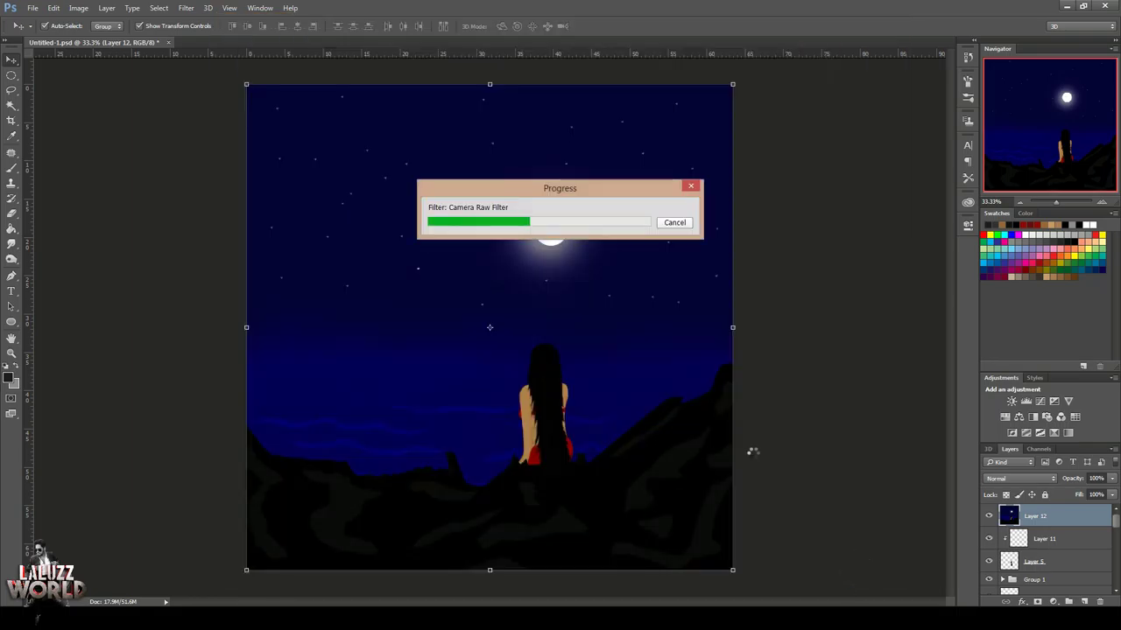
{"action": "left_click", "coordinate": [79, 93]}
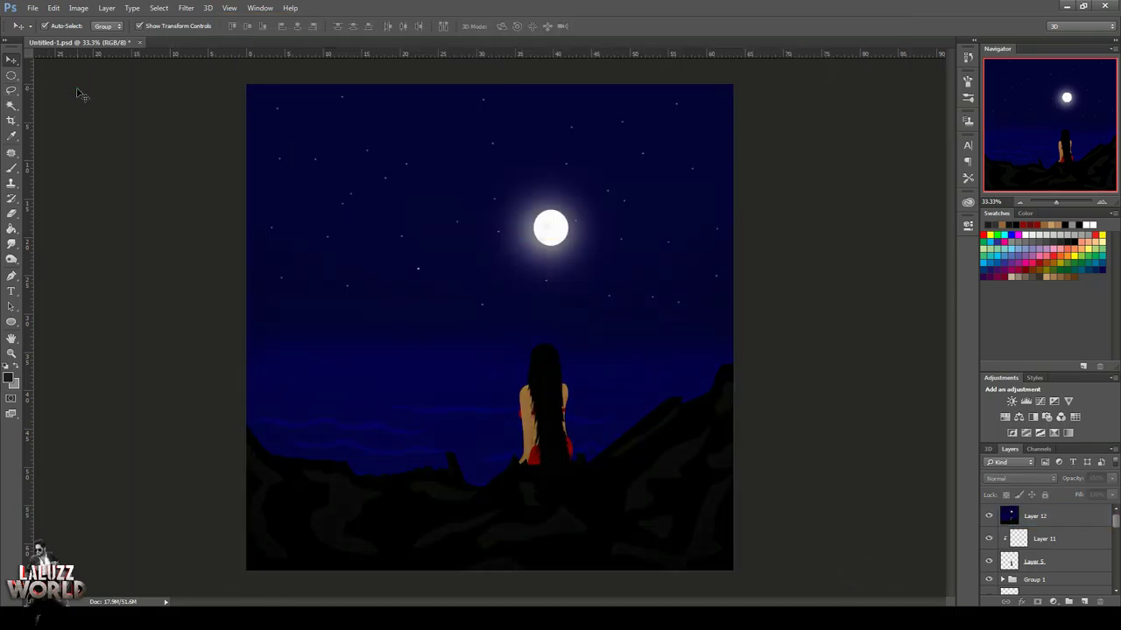